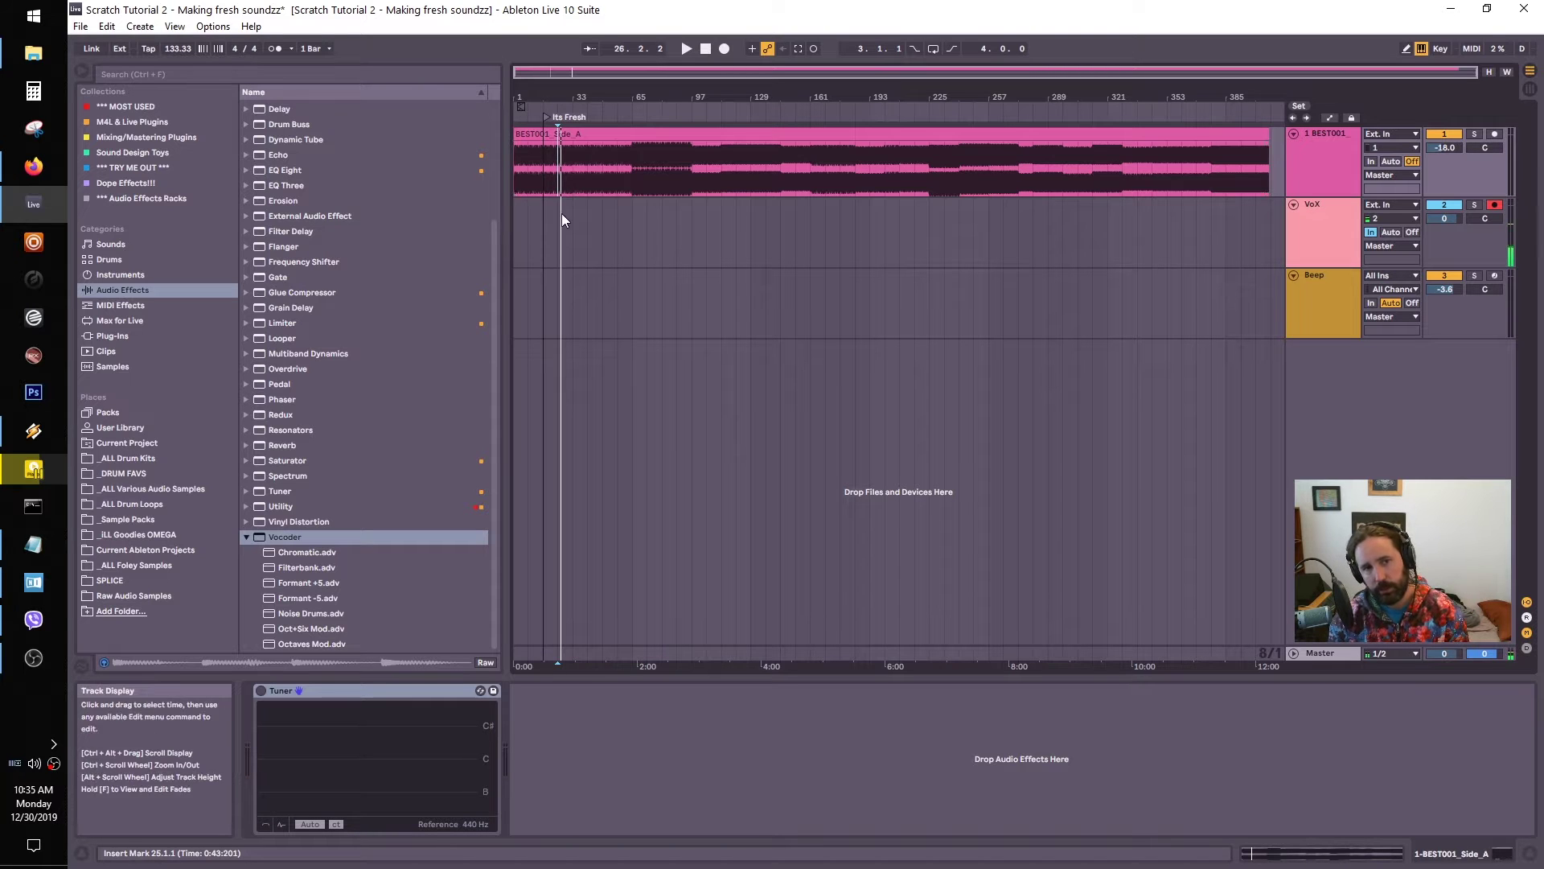
Audition the VoX track's audio effect rack by switching it on and back off
{"action": "scroll", "coordinate": [558, 180], "scroll_direction": "up", "scroll_amount": 3}
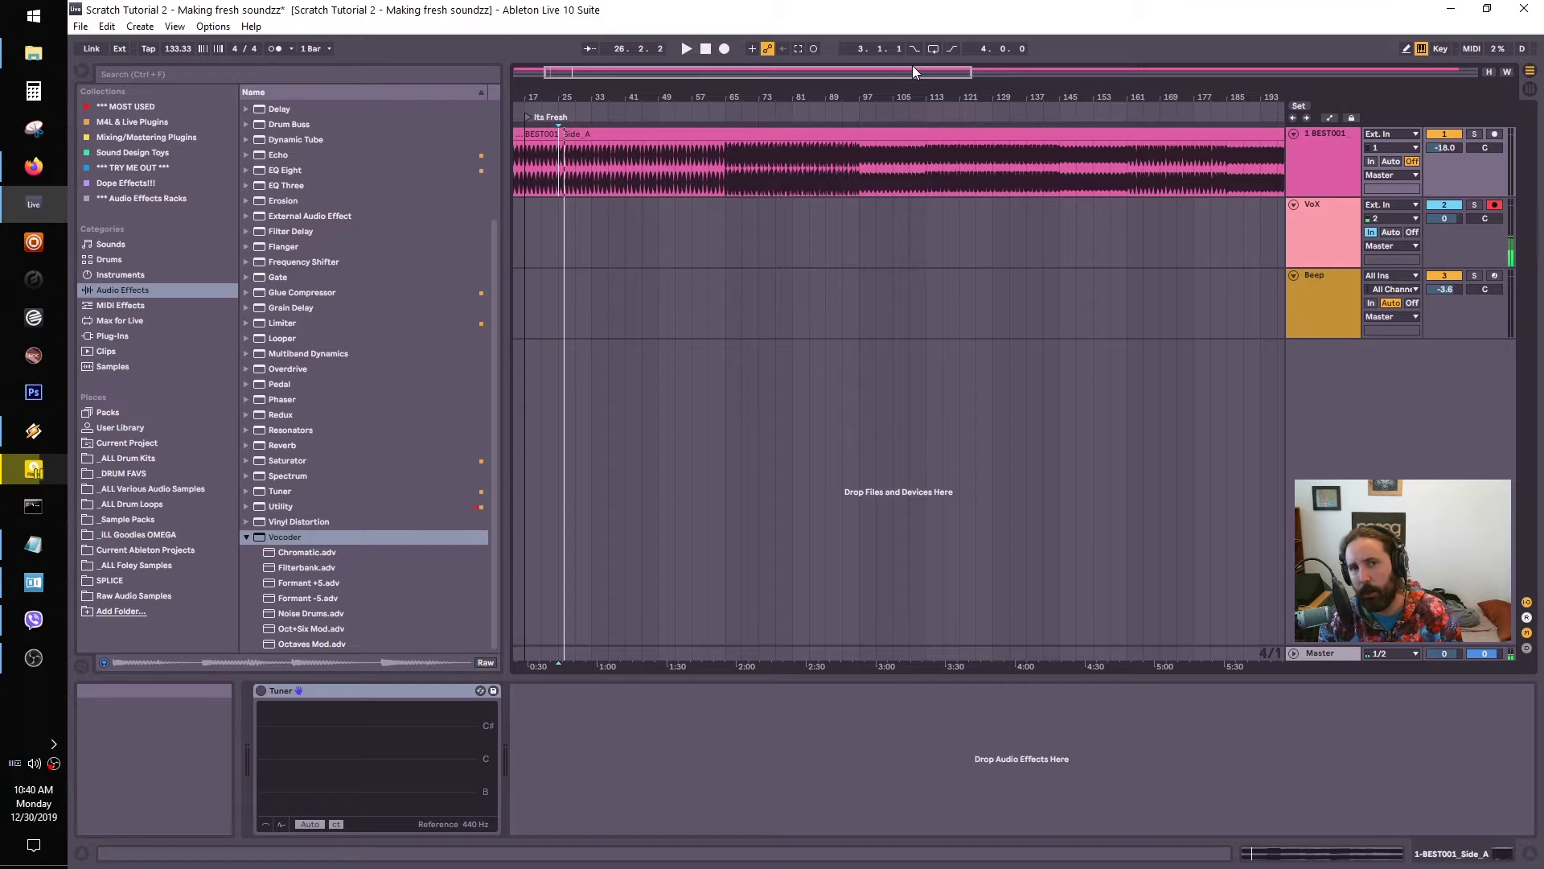
{"action": "left_click", "coordinate": [1332, 243]}
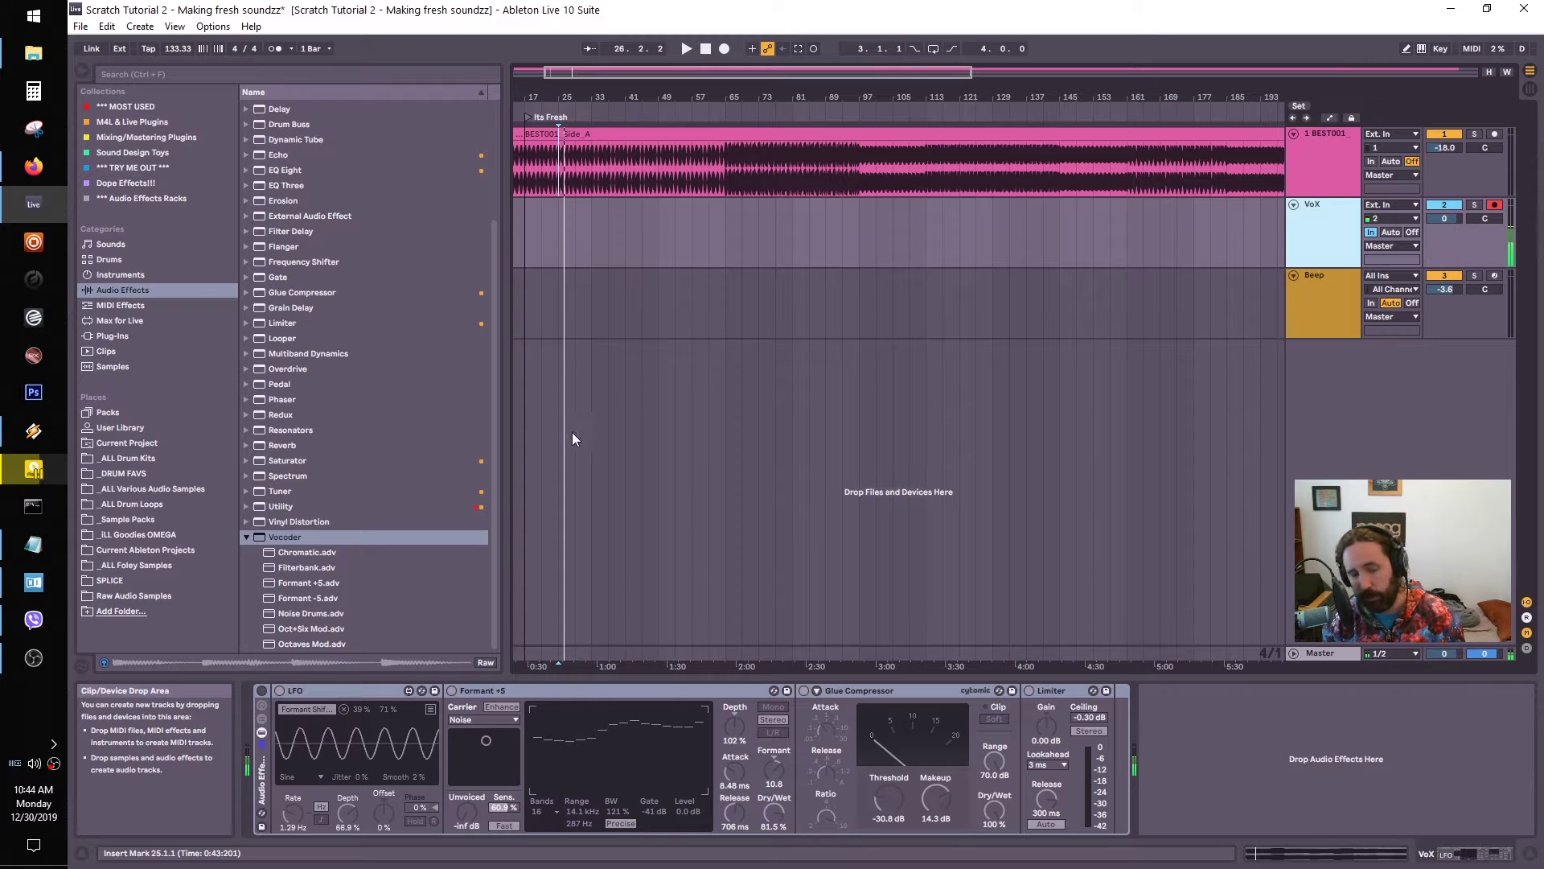
{"action": "left_click", "coordinate": [262, 690]}
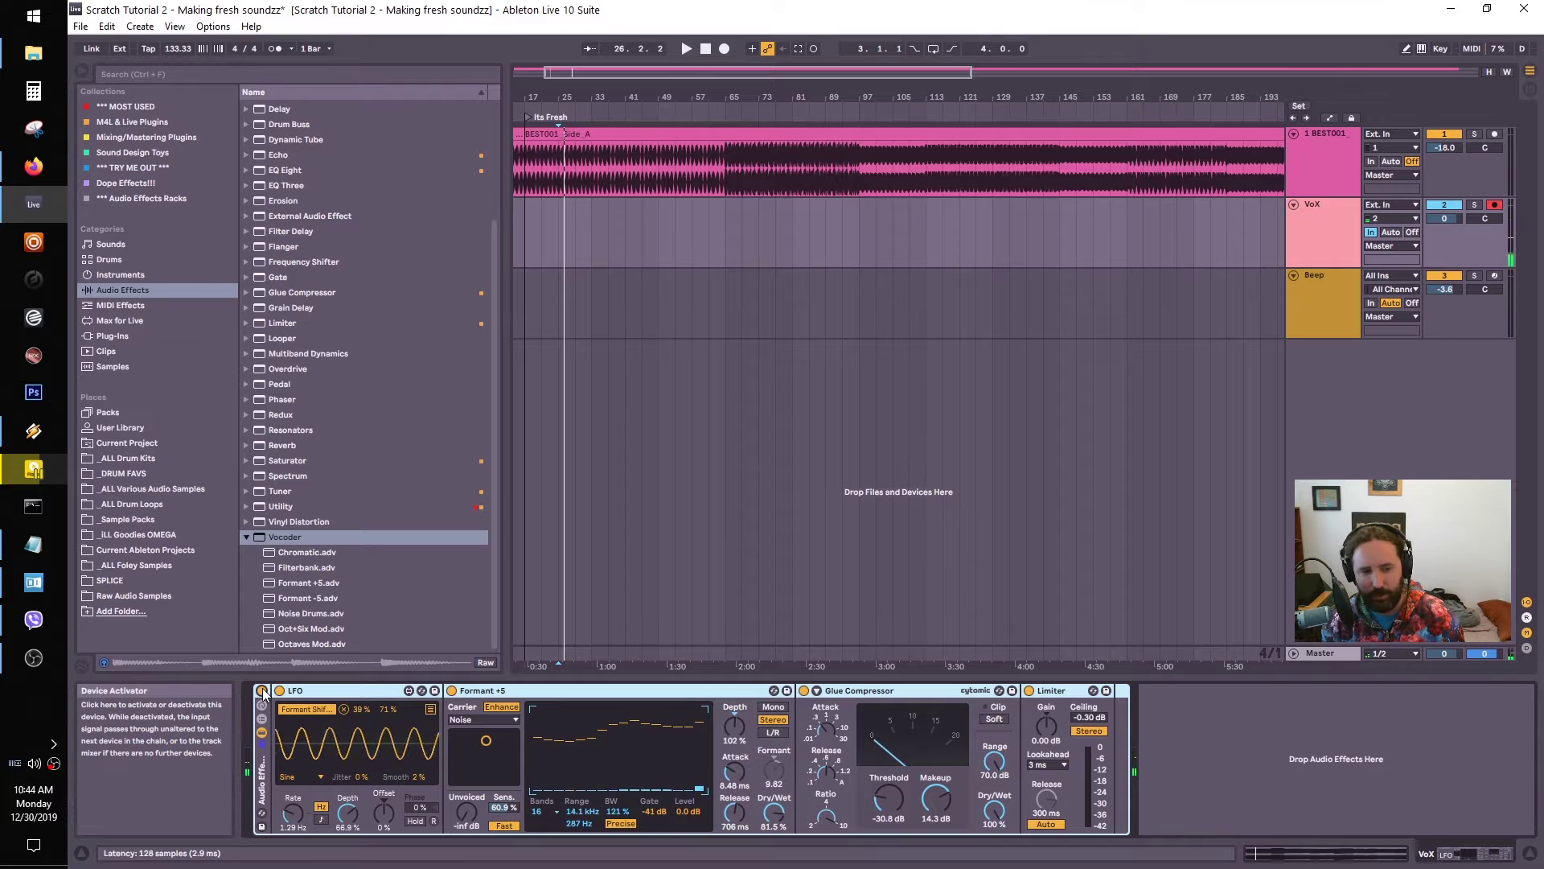
{"action": "left_click", "coordinate": [262, 690]}
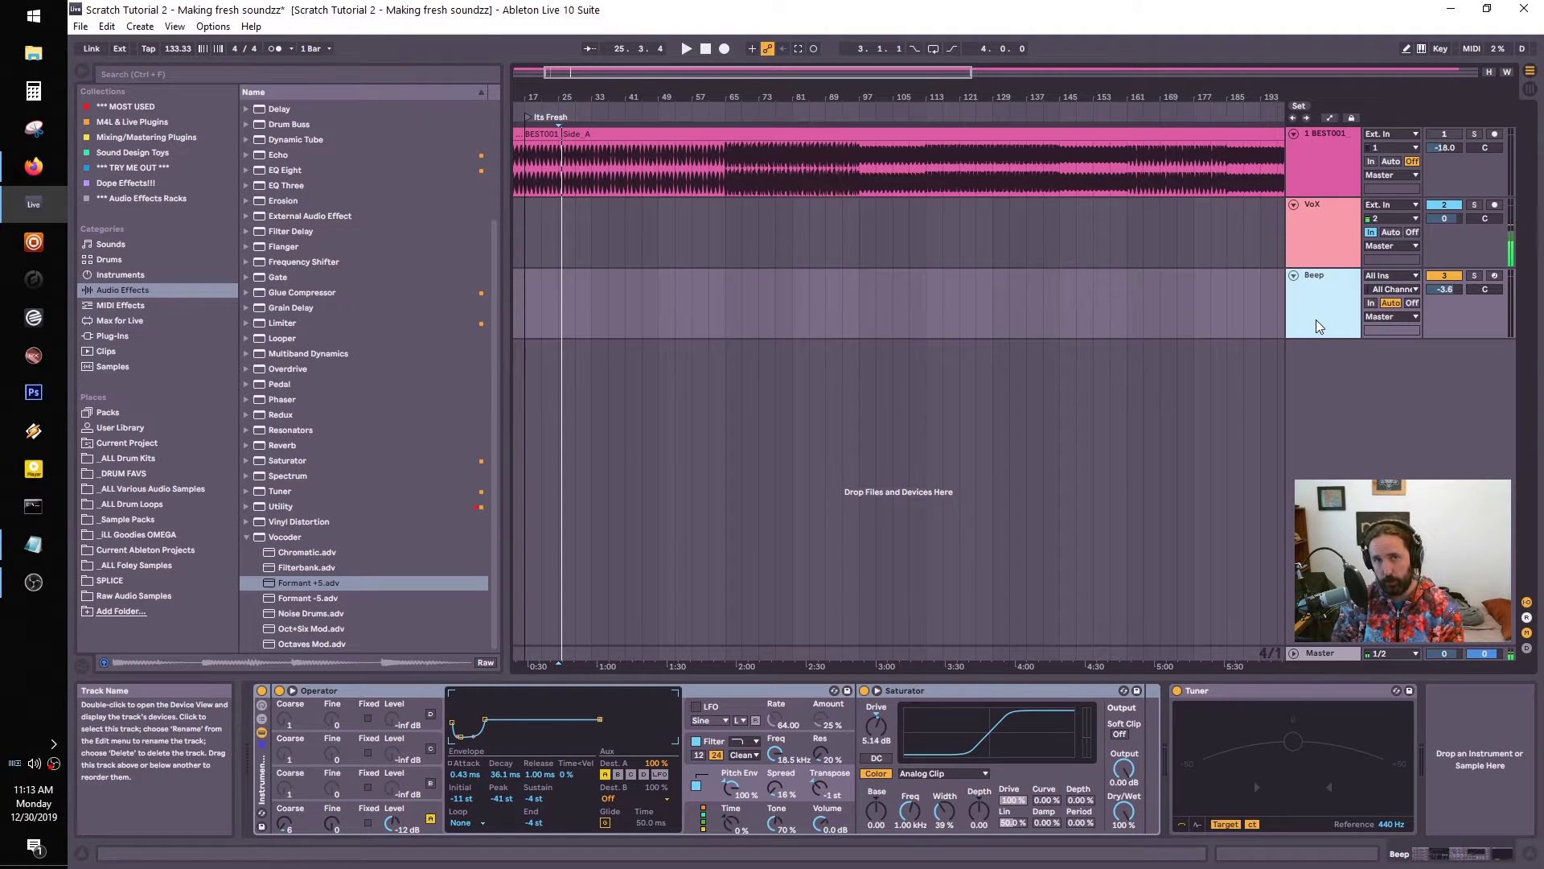
Add an audio track below VoX and load the Formant +5 vocoder preset with its carrier set to Noise
{"action": "left_click", "coordinate": [1337, 234]}
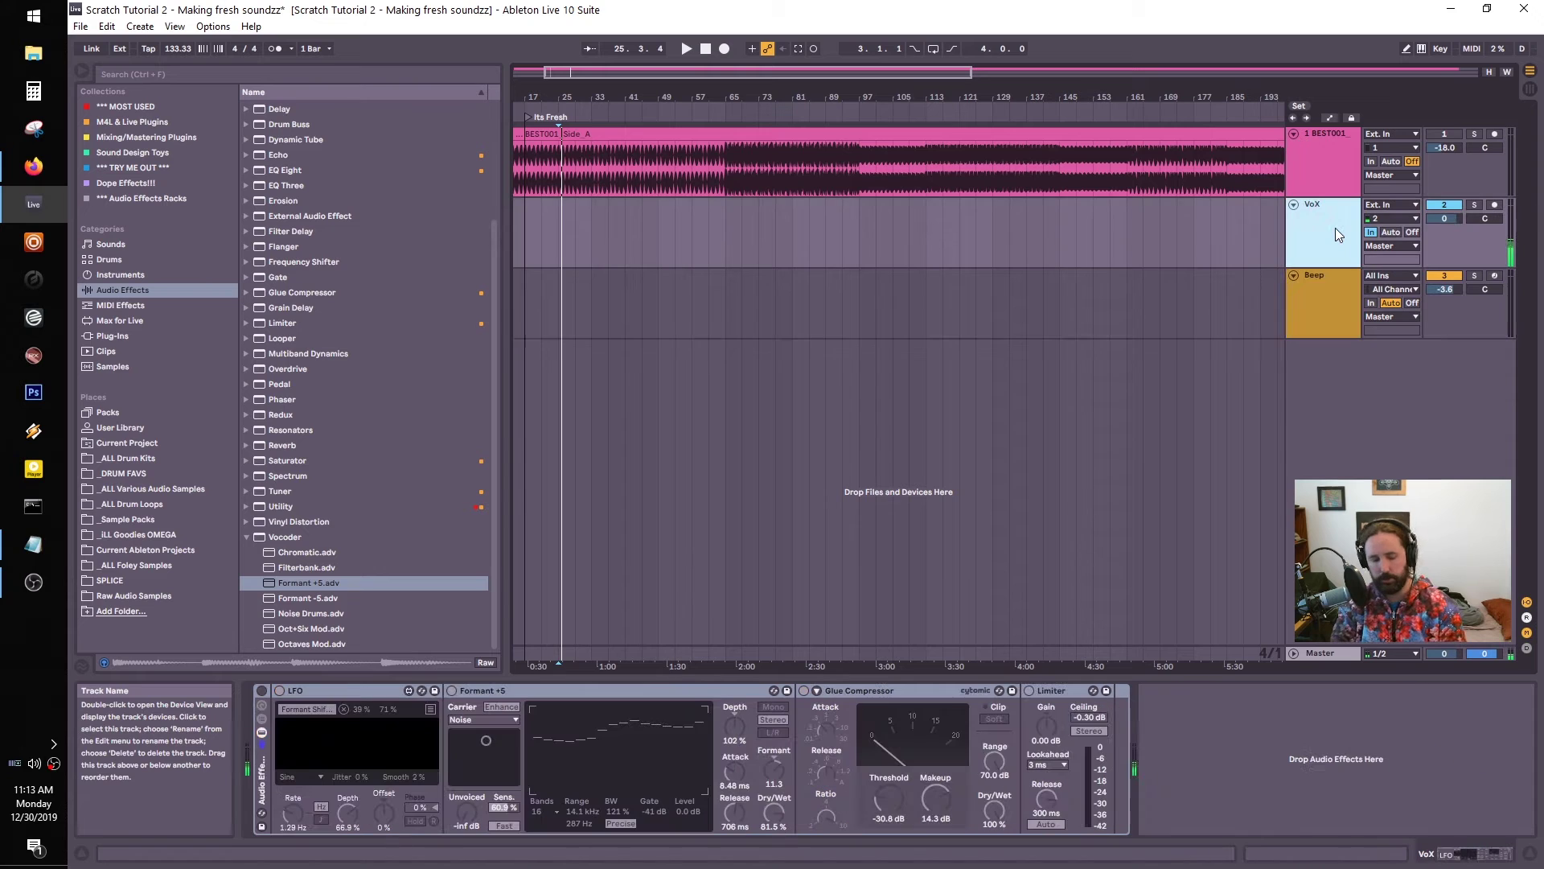
{"action": "key", "text": "ctrl+t"}
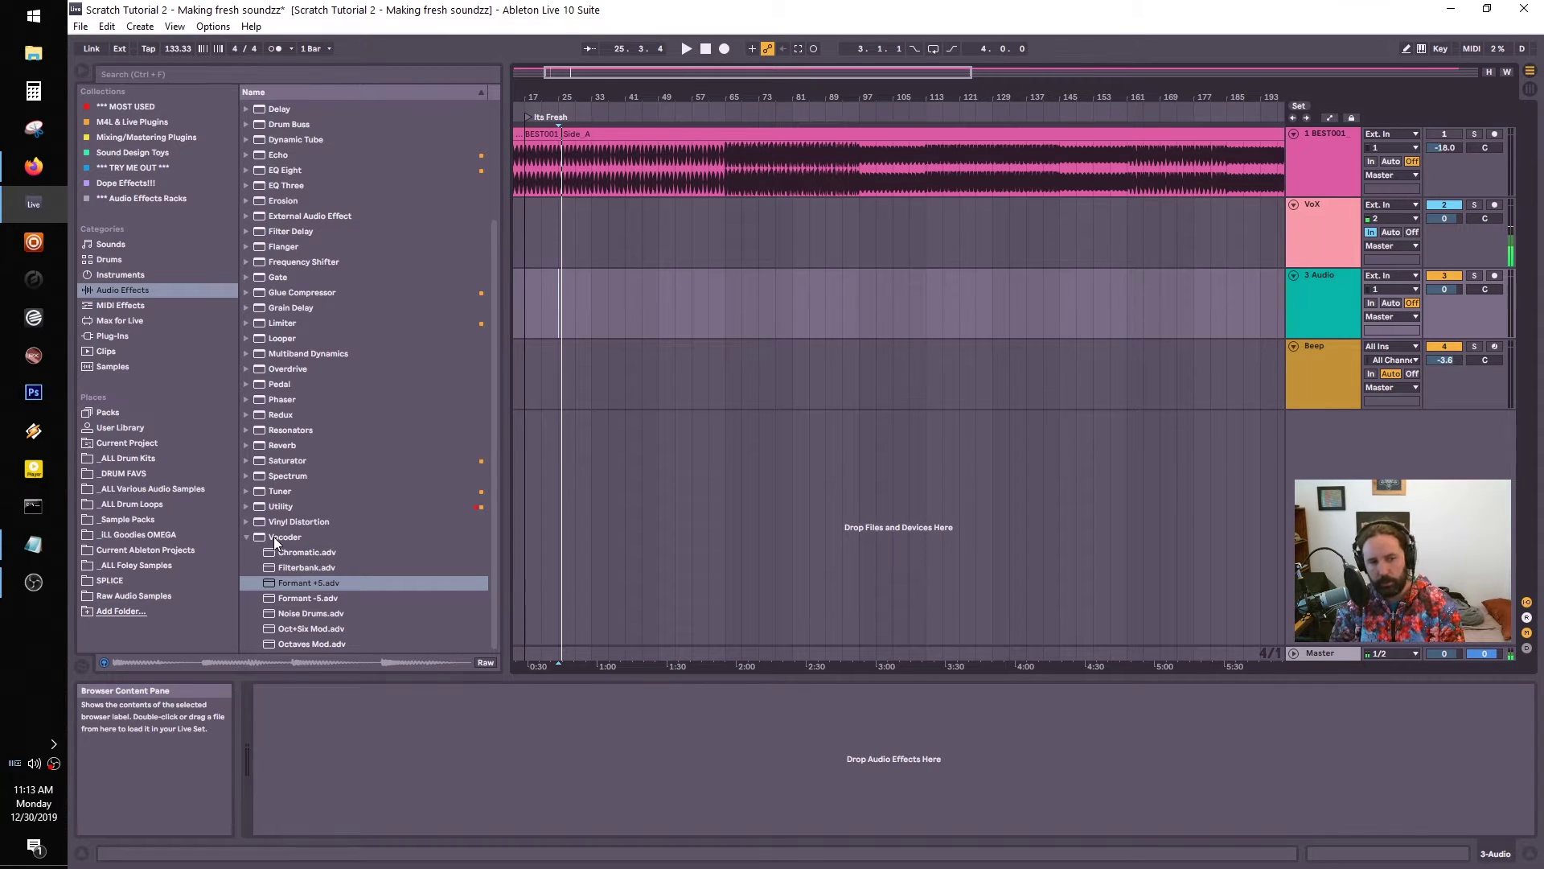
{"action": "left_click", "coordinate": [302, 581]}
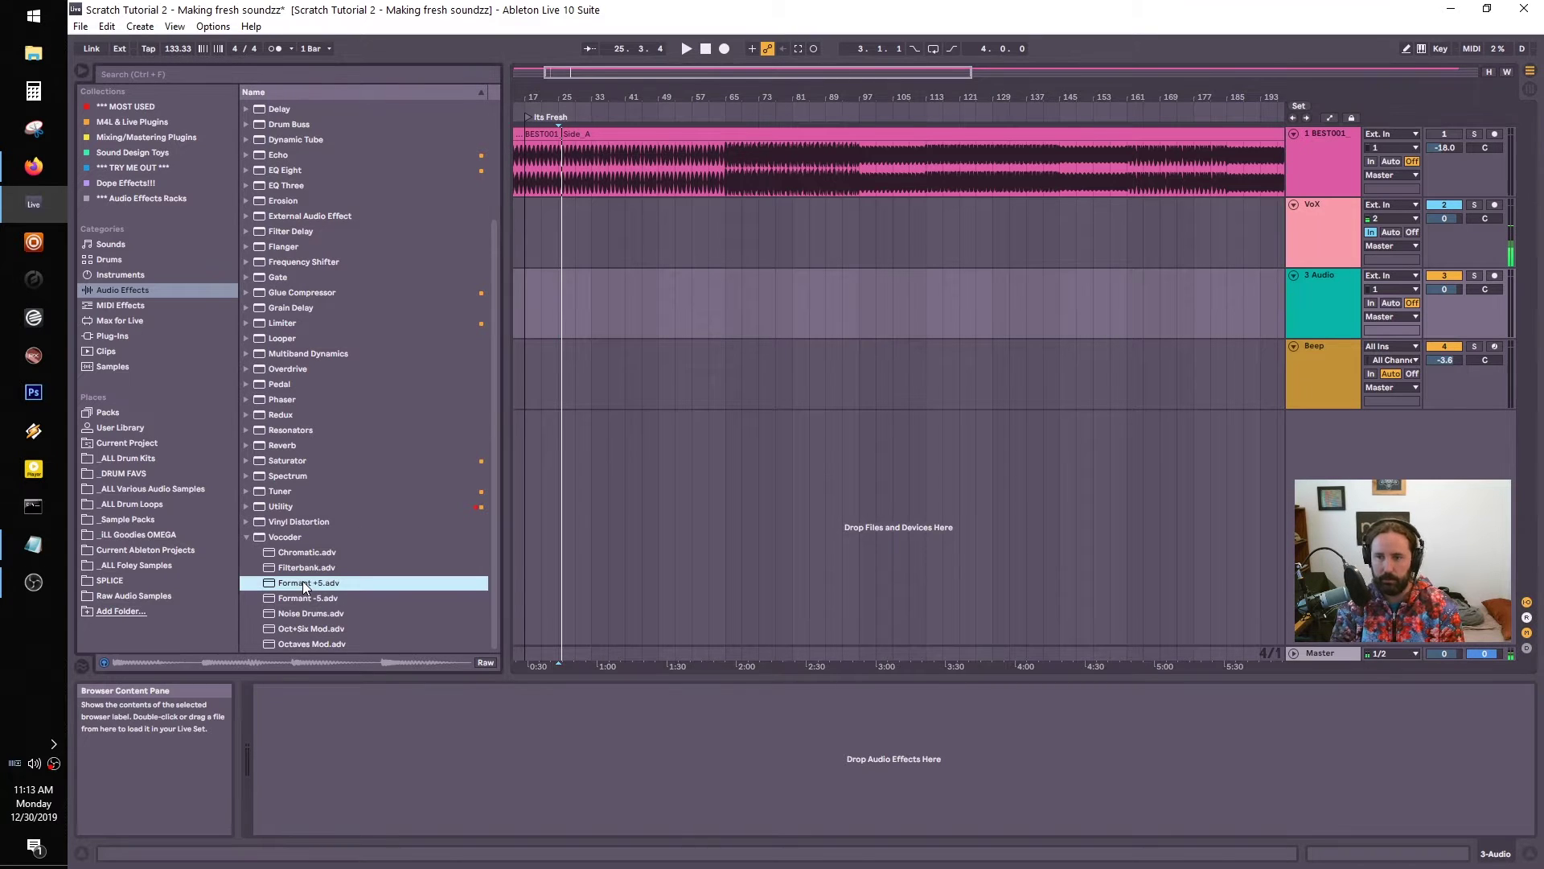
{"action": "left_click_drag", "start_coordinate": [302, 580], "coordinate": [470, 796]}
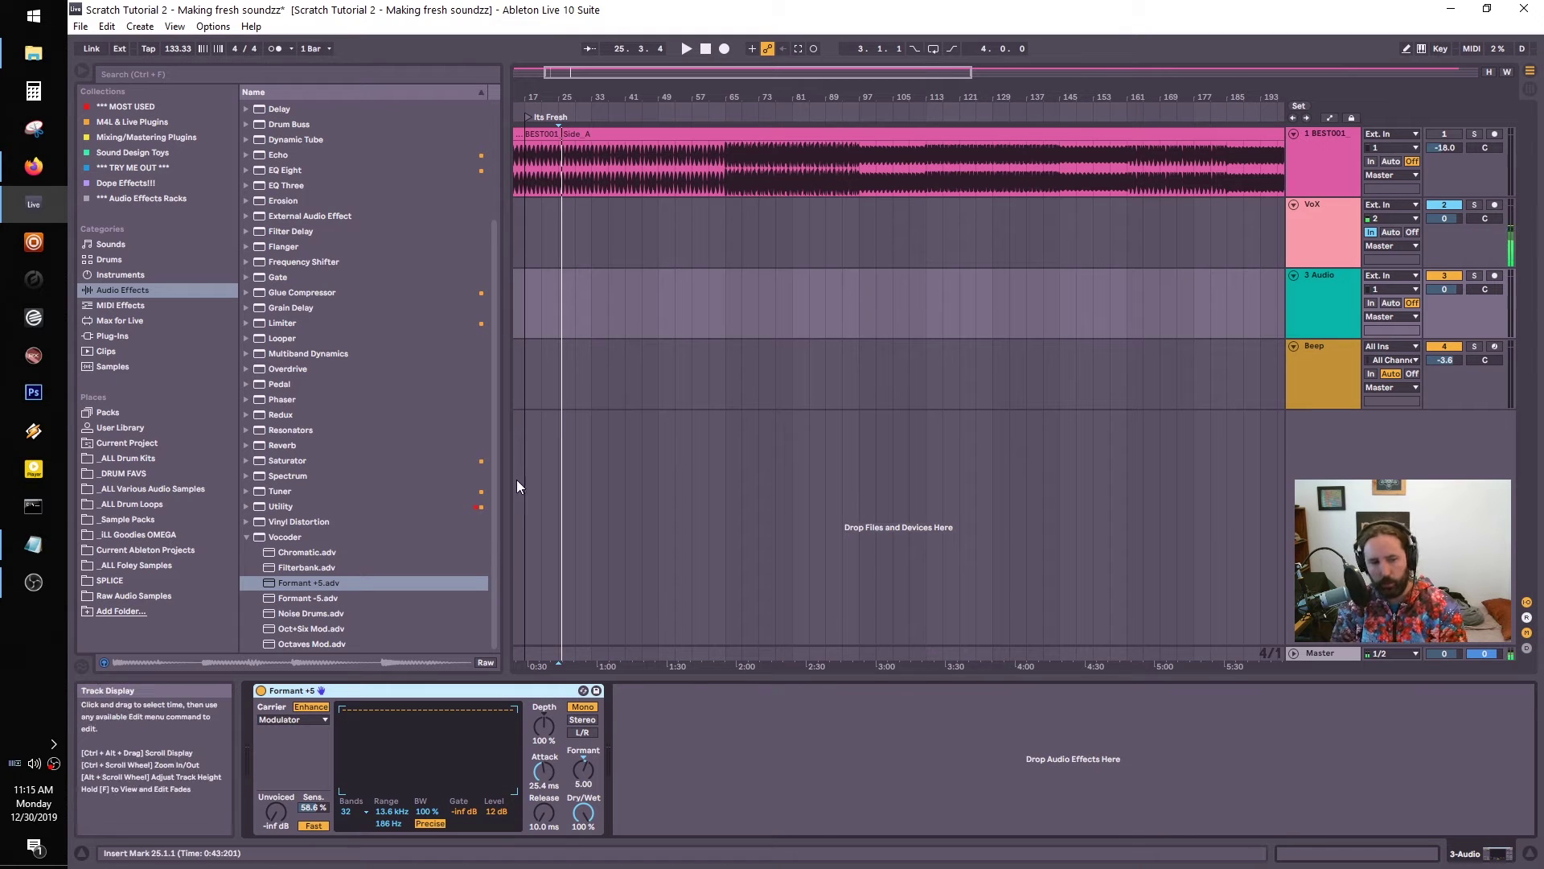
{"action": "left_click", "coordinate": [295, 721]}
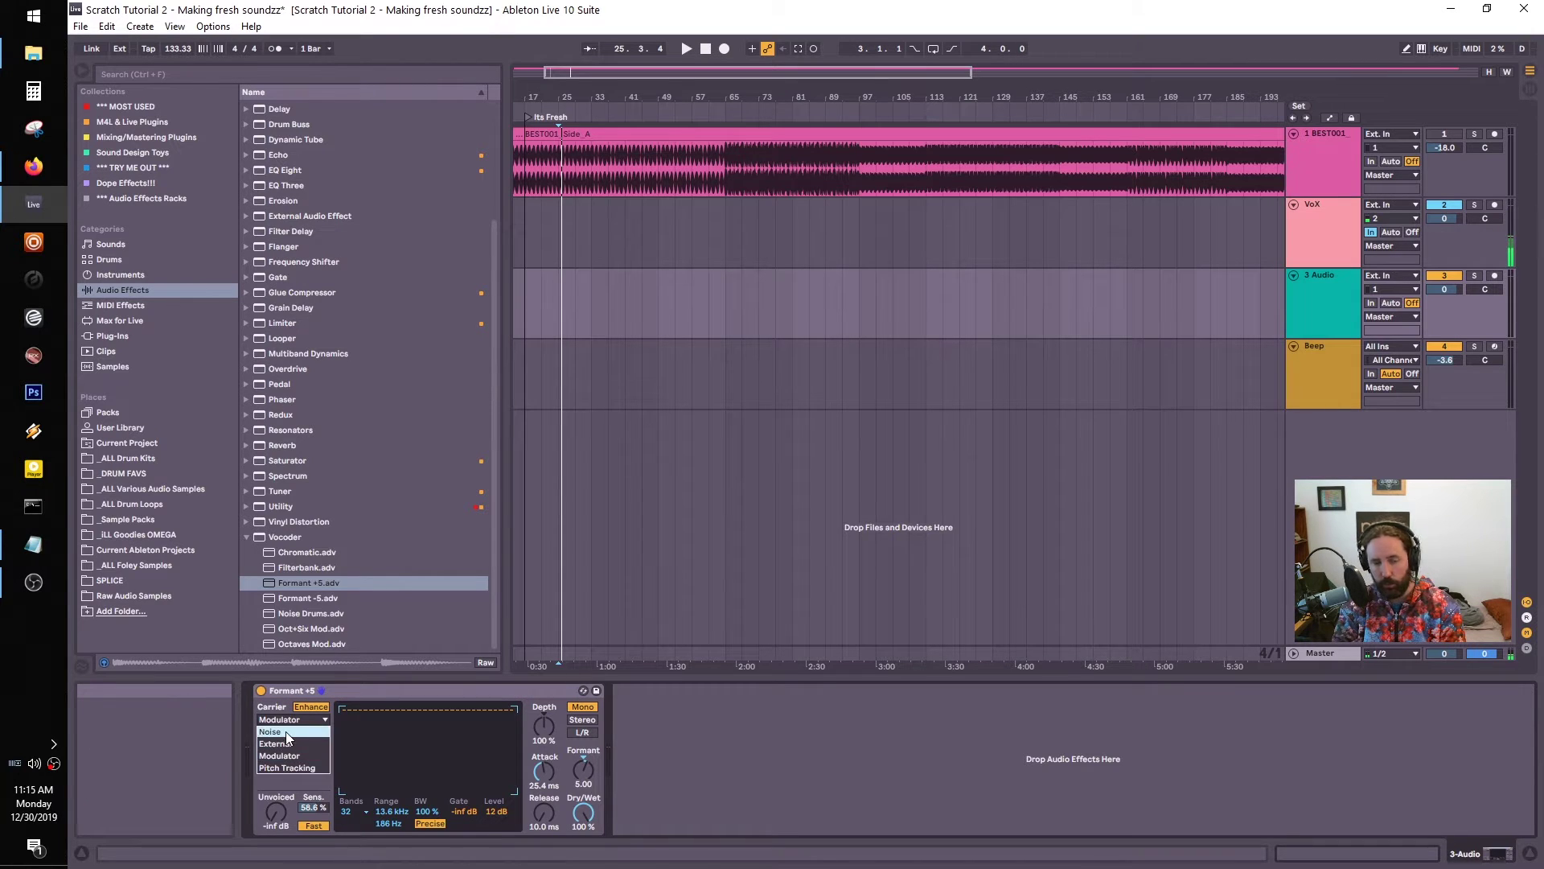
{"action": "left_click", "coordinate": [286, 731]}
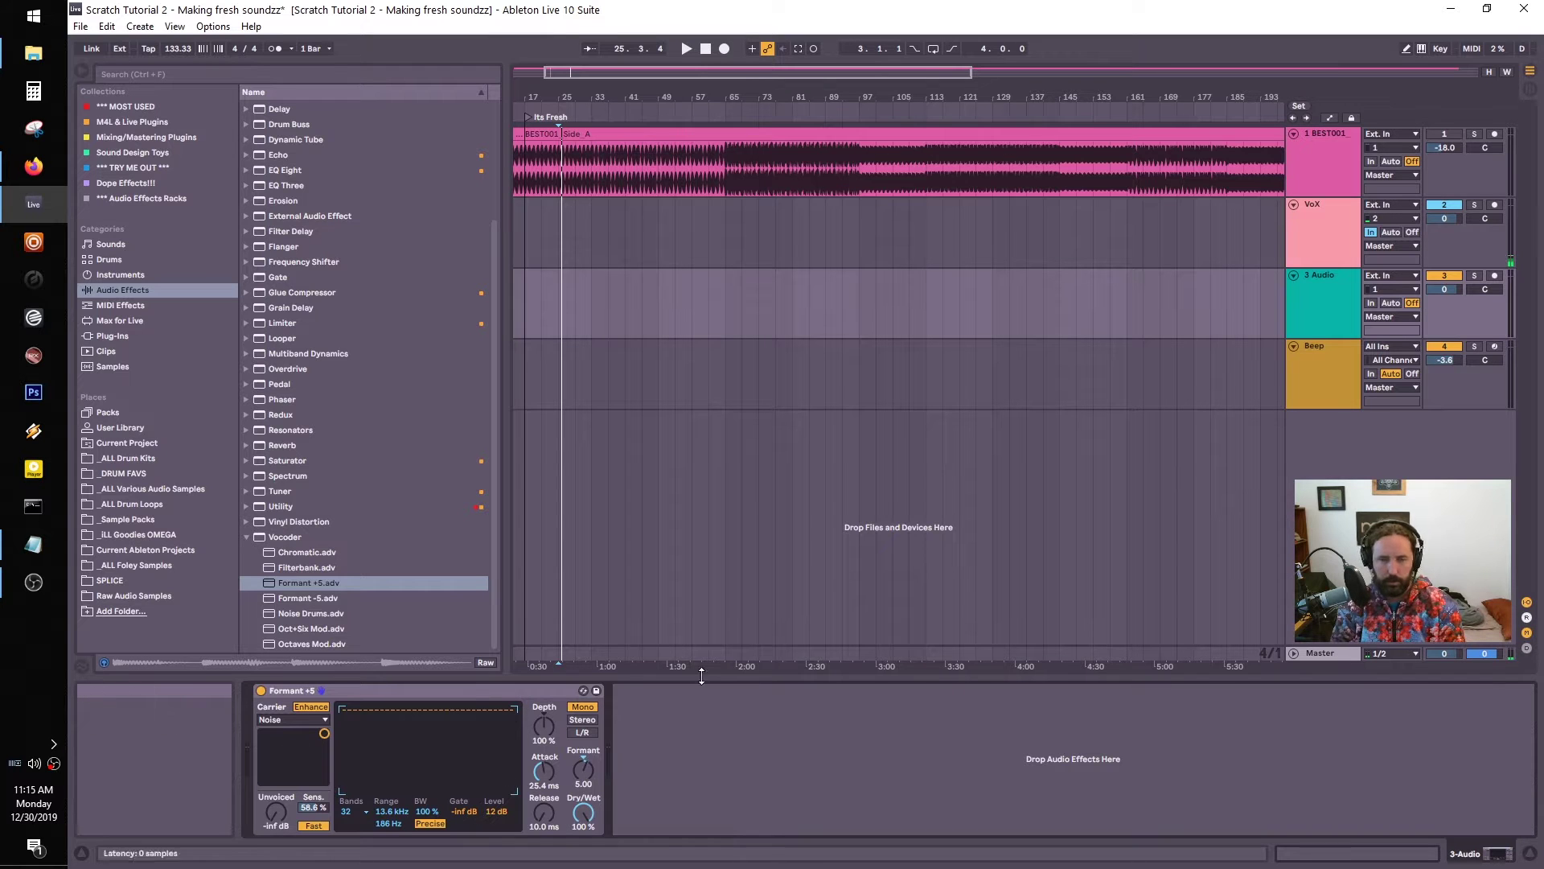
Set the new audio track's input to channel 2 with Auto monitoring and arm it for recording
{"action": "left_click", "coordinate": [1391, 292]}
{"action": "left_click", "coordinate": [1388, 328]}
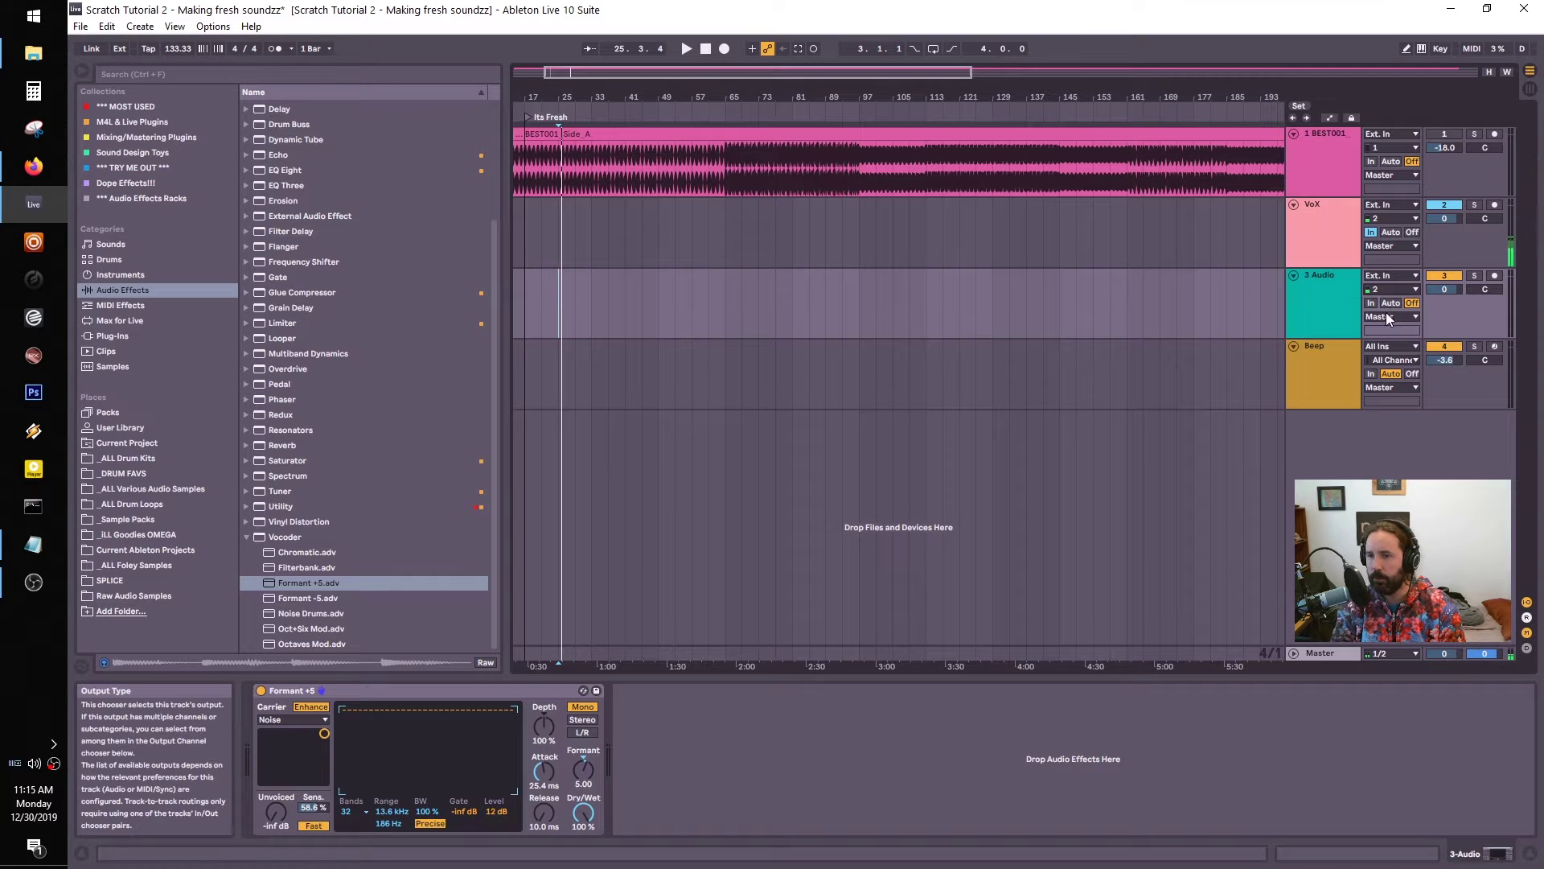
{"action": "left_click", "coordinate": [1389, 302]}
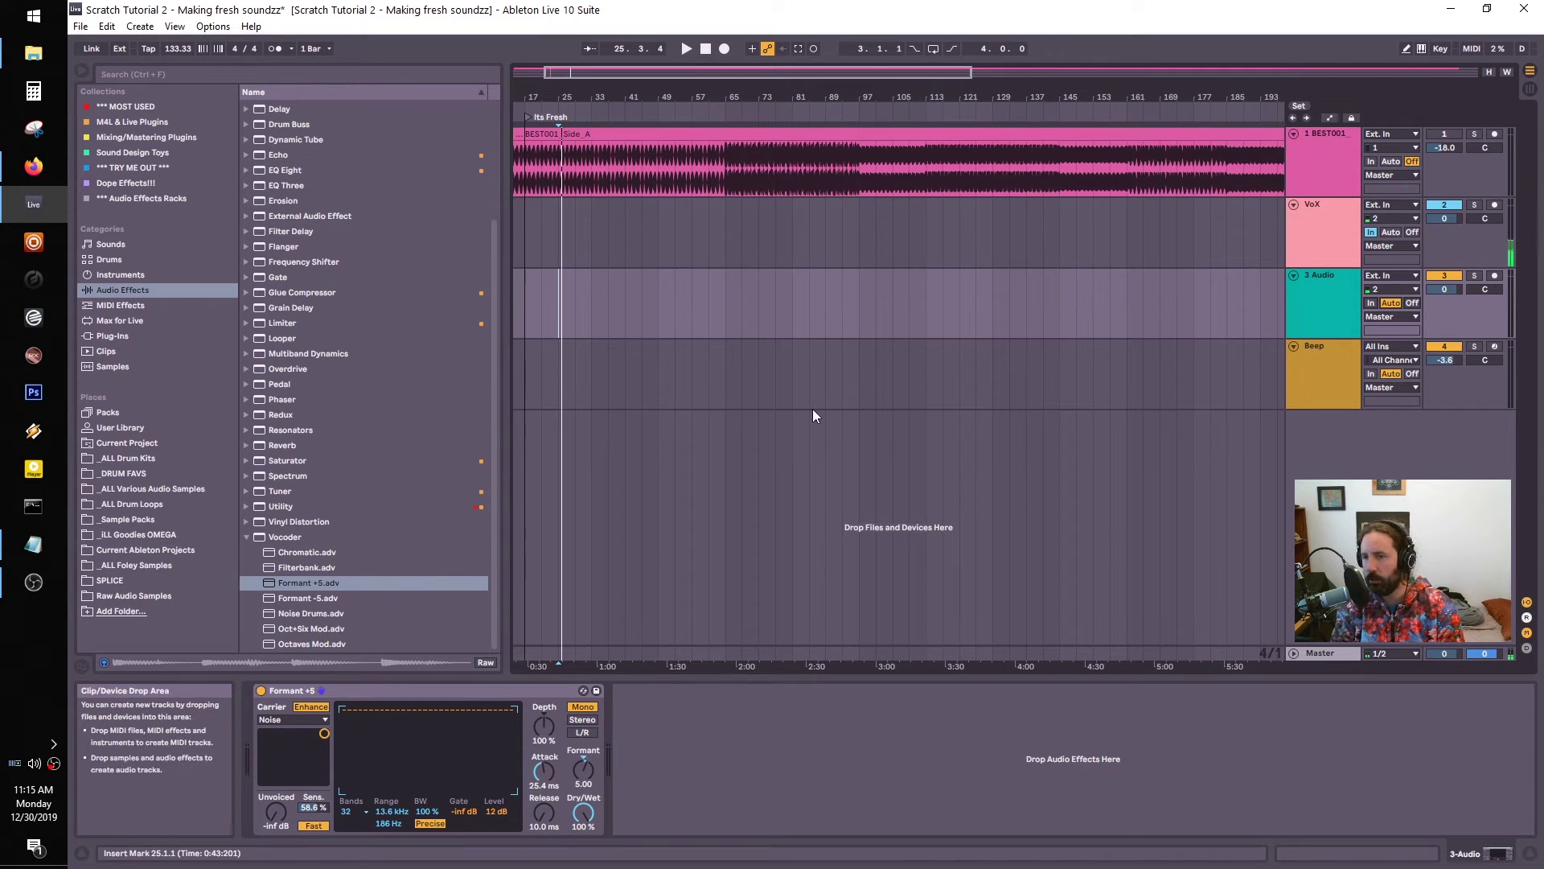
{"action": "left_click", "coordinate": [1494, 276]}
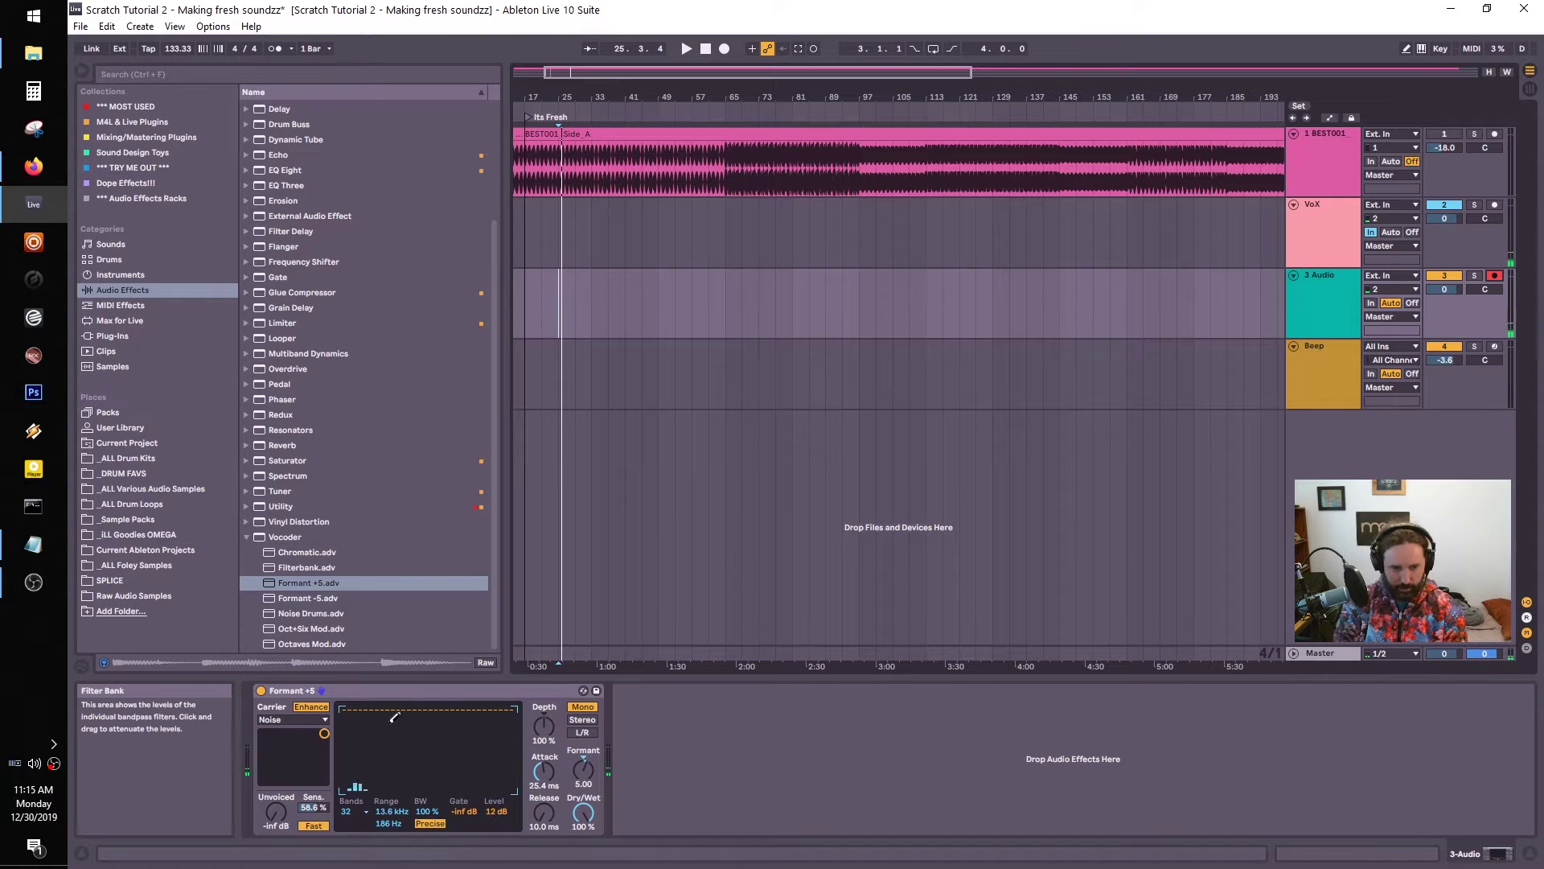
Configure the vocoder with 16 bands, a wavy filter bank curve rising toward the high bands, and 84% Depth
{"action": "left_click", "coordinate": [356, 812]}
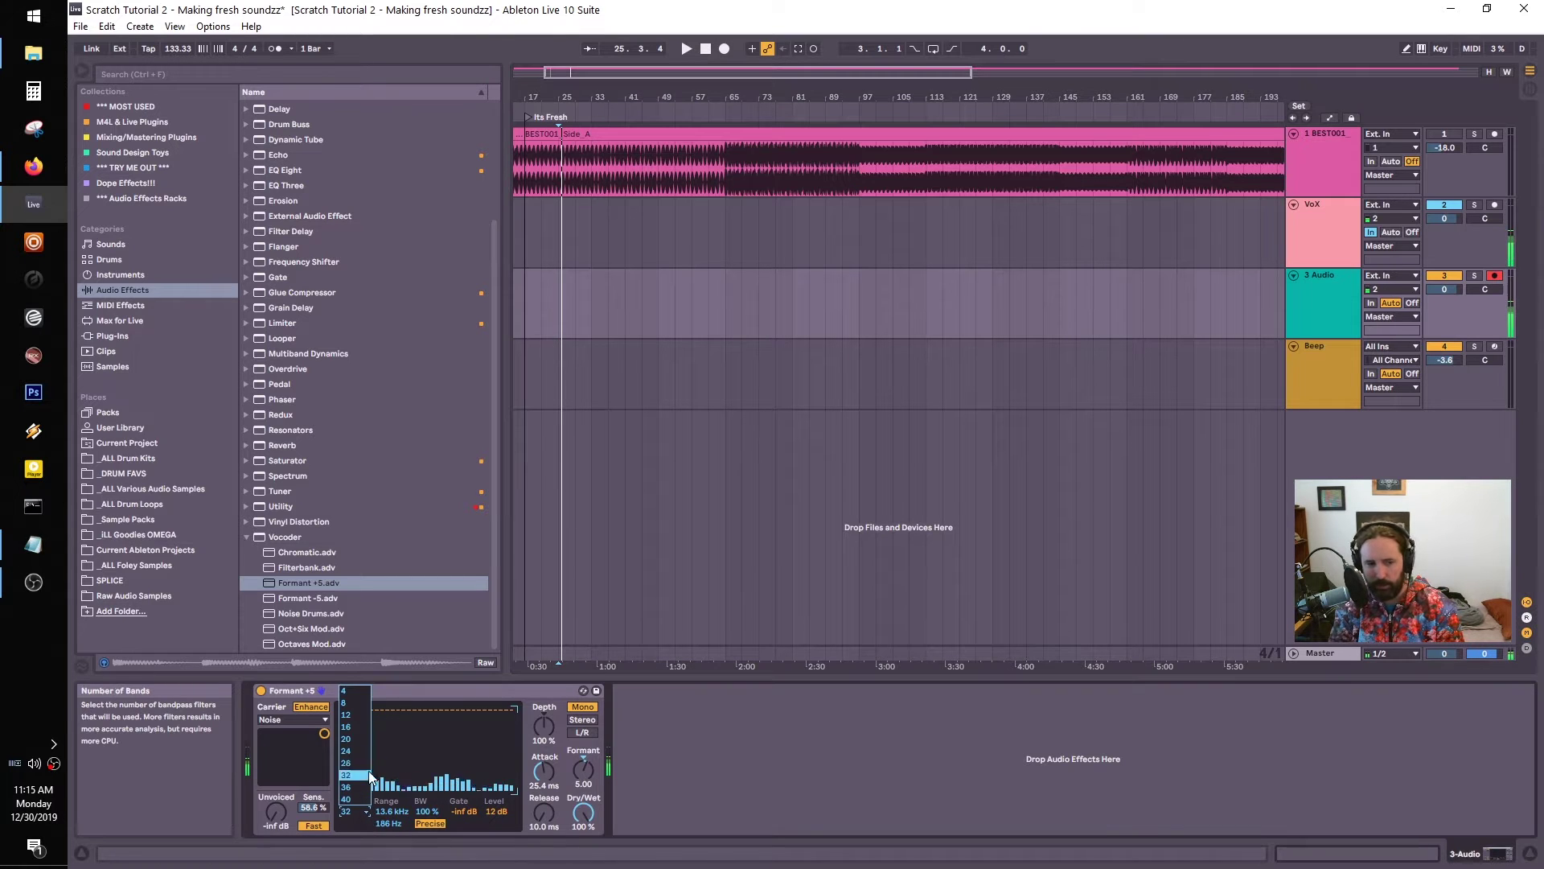
{"action": "left_click", "coordinate": [368, 725]}
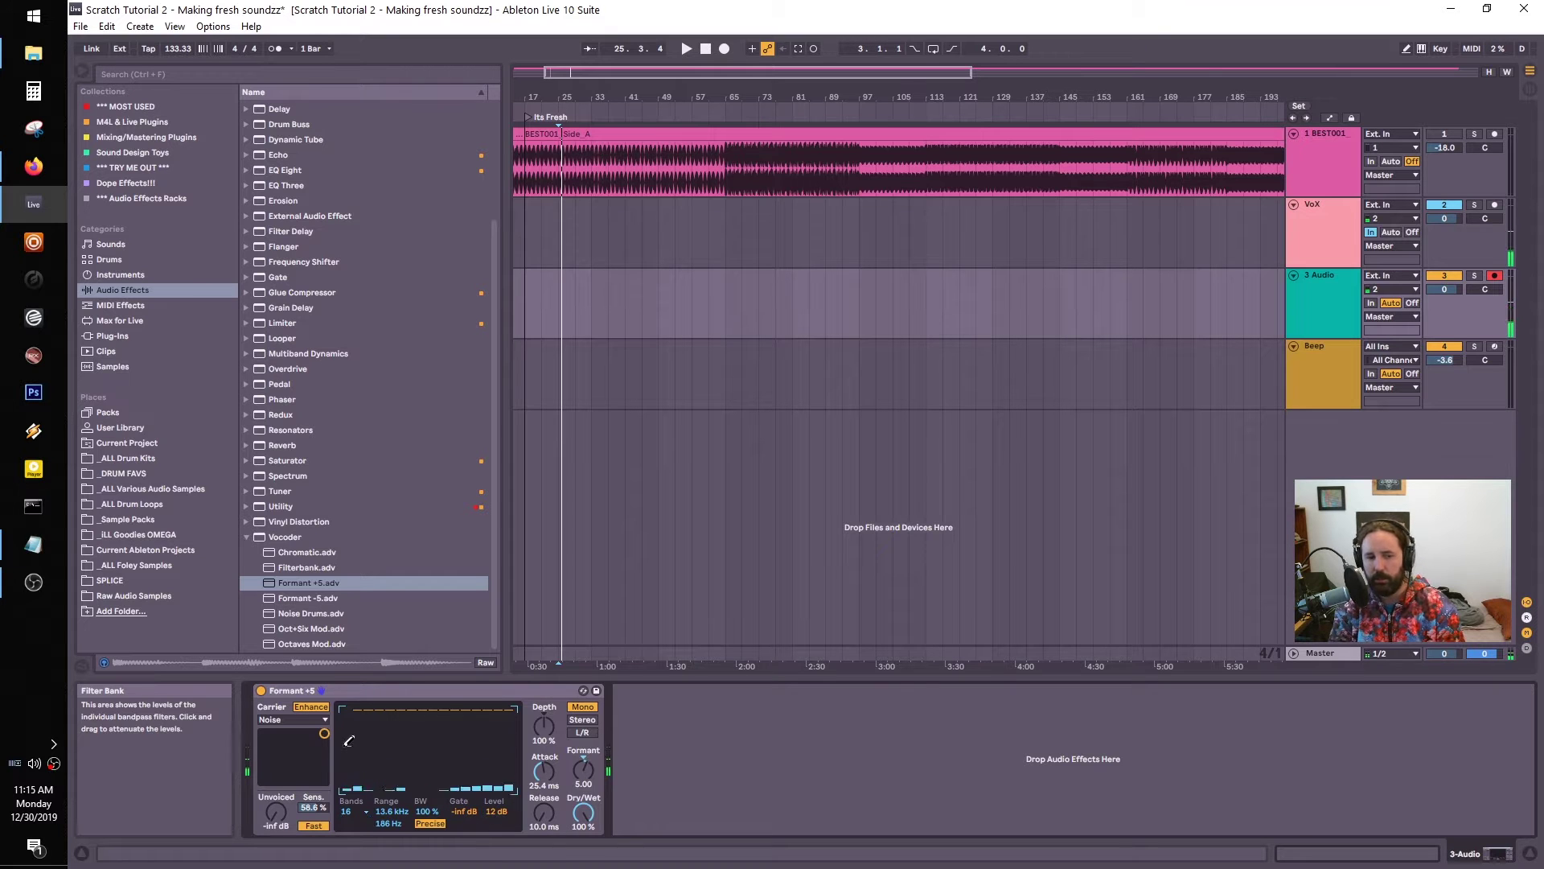
{"action": "left_click_drag", "start_coordinate": [348, 749], "coordinate": [511, 732]}
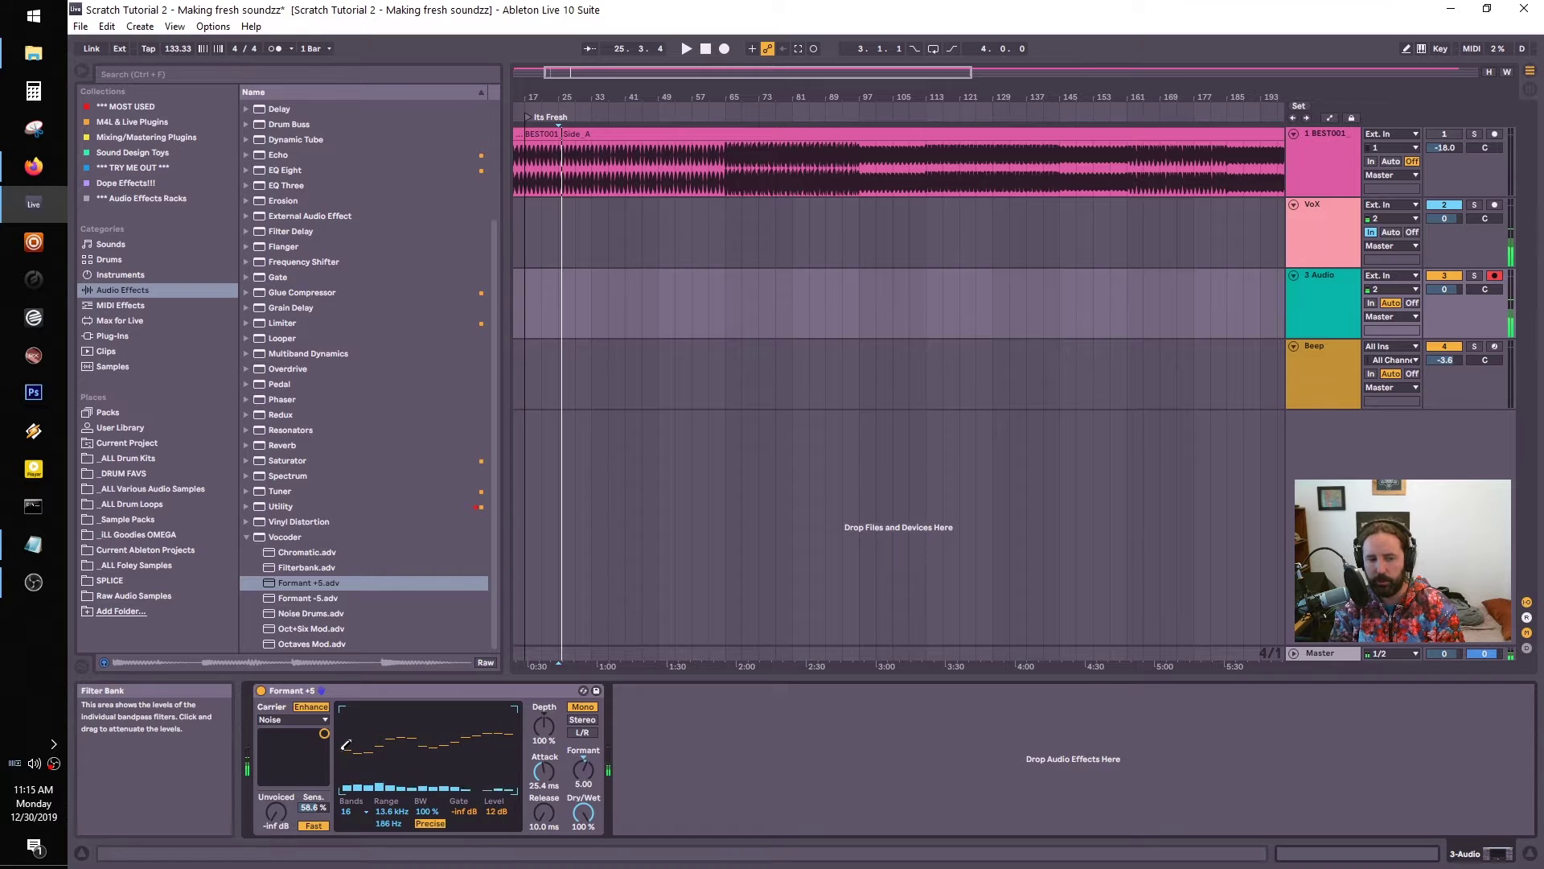
{"action": "left_click_drag", "start_coordinate": [356, 744], "coordinate": [511, 728]}
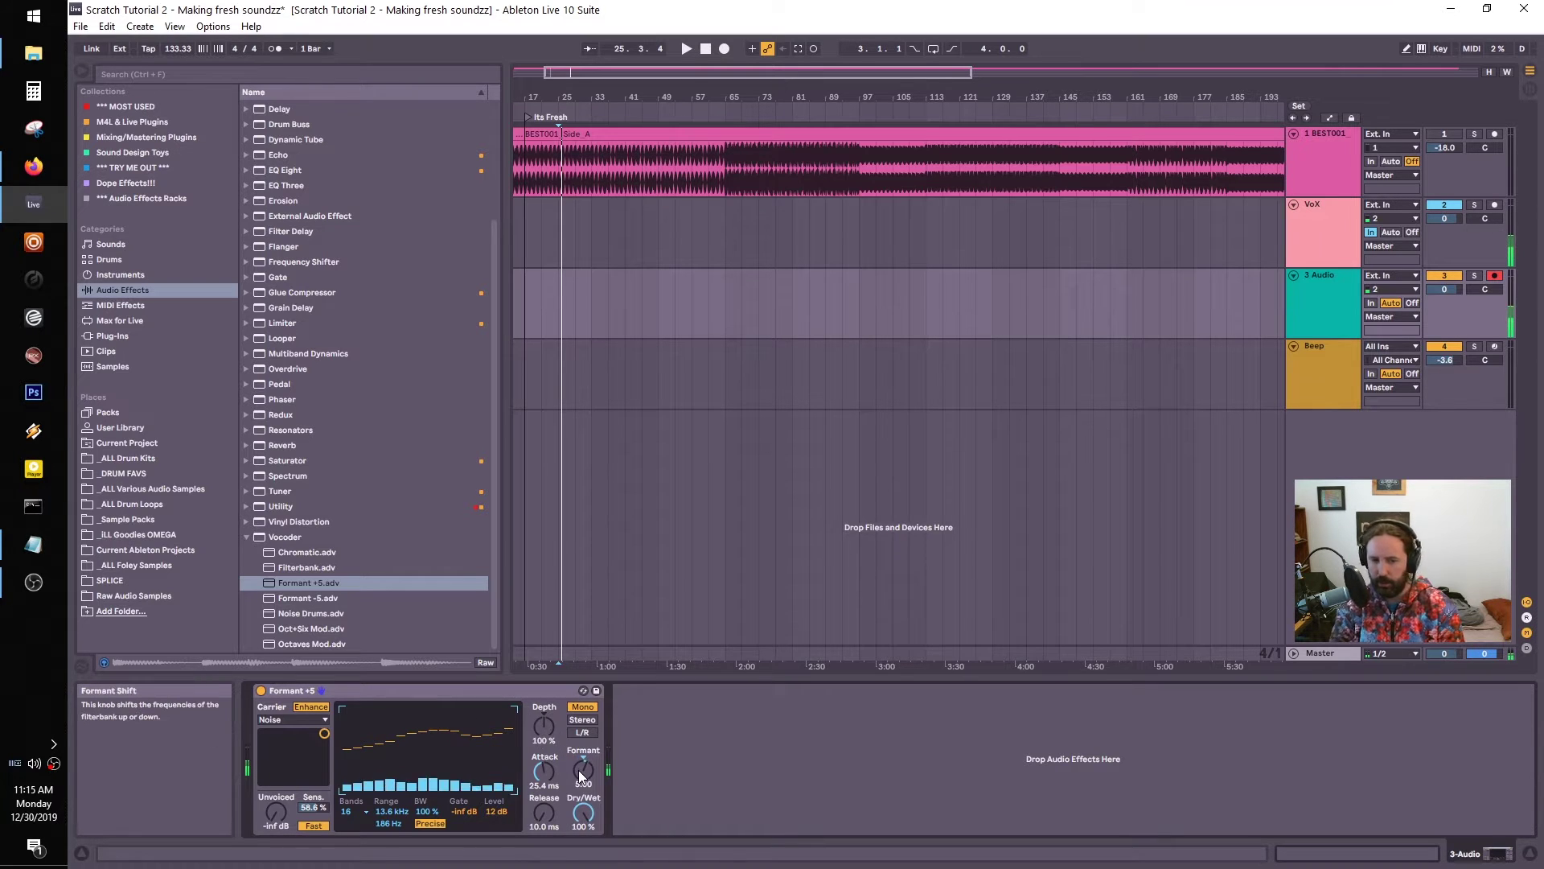
{"action": "mouse_move", "coordinate": [540, 734]}
{"action": "left_mouse_down"}
{"action": "mouse_move", "coordinate": [540, 759]}
{"action": "mouse_move", "coordinate": [539, 729]}
{"action": "left_mouse_up"}
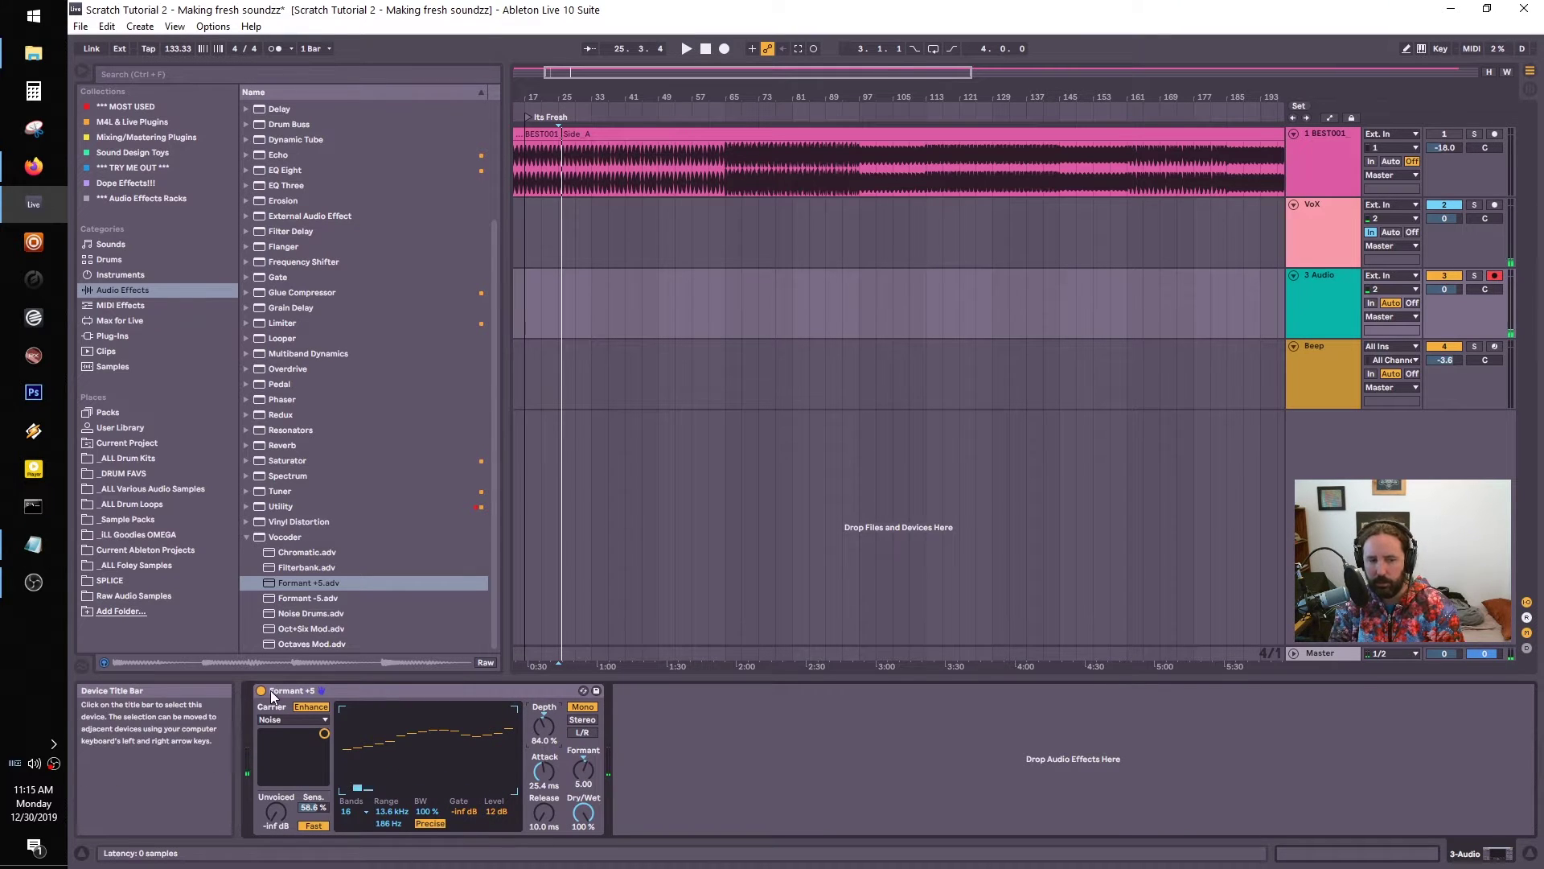
Bypass the vocoder and insert the Max for Live LFO audio effect in front of it
{"action": "left_click", "coordinate": [261, 690]}
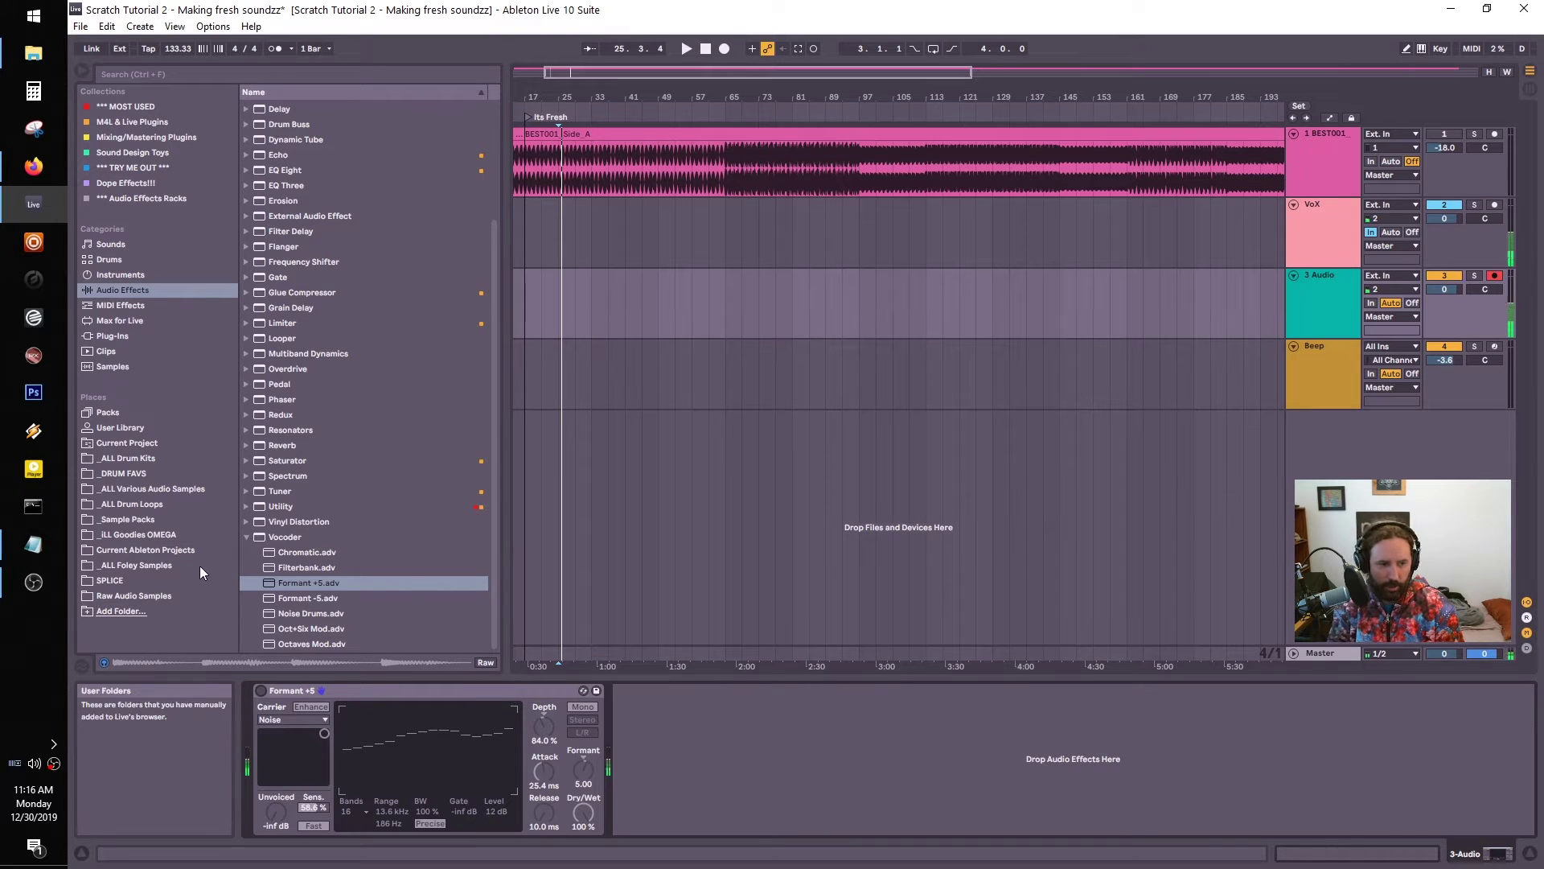
{"action": "left_click", "coordinate": [108, 320]}
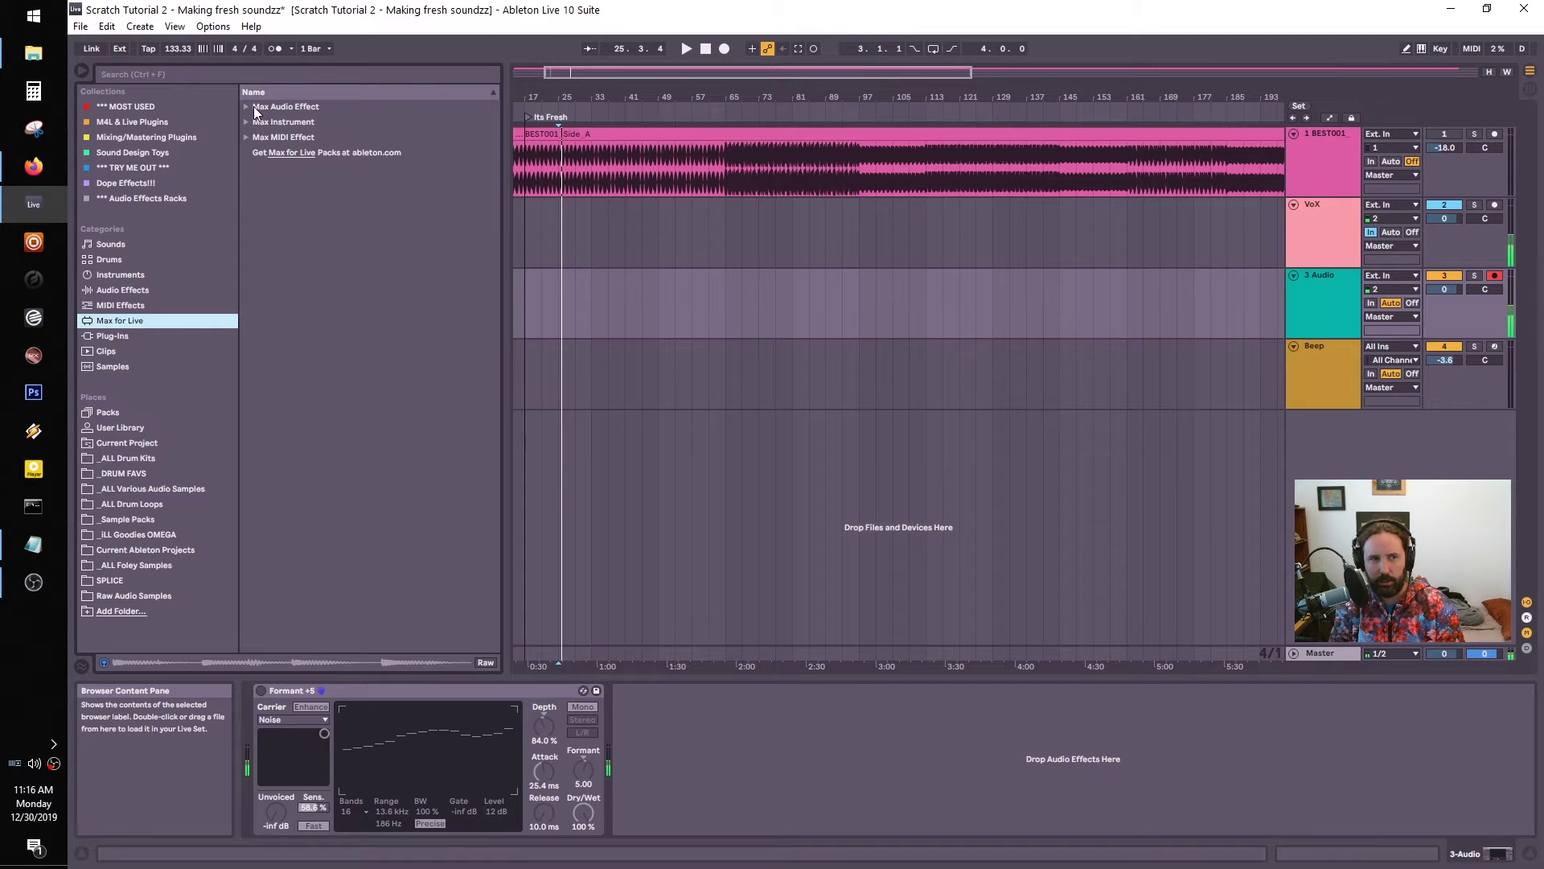
{"action": "left_click", "coordinate": [248, 107]}
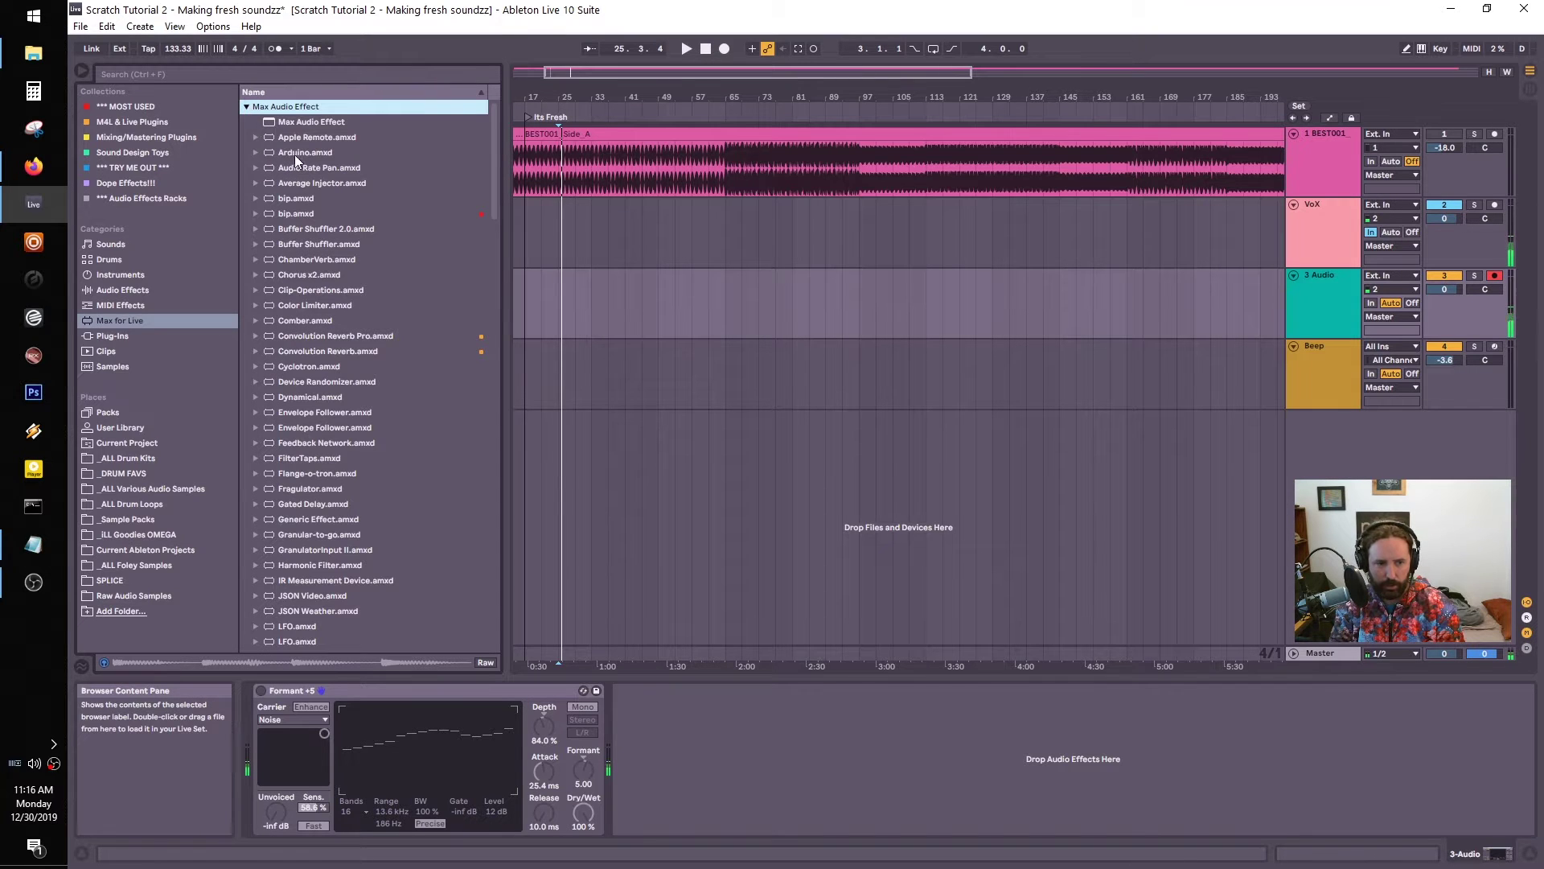
{"action": "scroll", "coordinate": [370, 368], "scroll_direction": "down", "scroll_amount": 2}
{"action": "left_click_drag", "start_coordinate": [284, 563], "coordinate": [330, 730]}
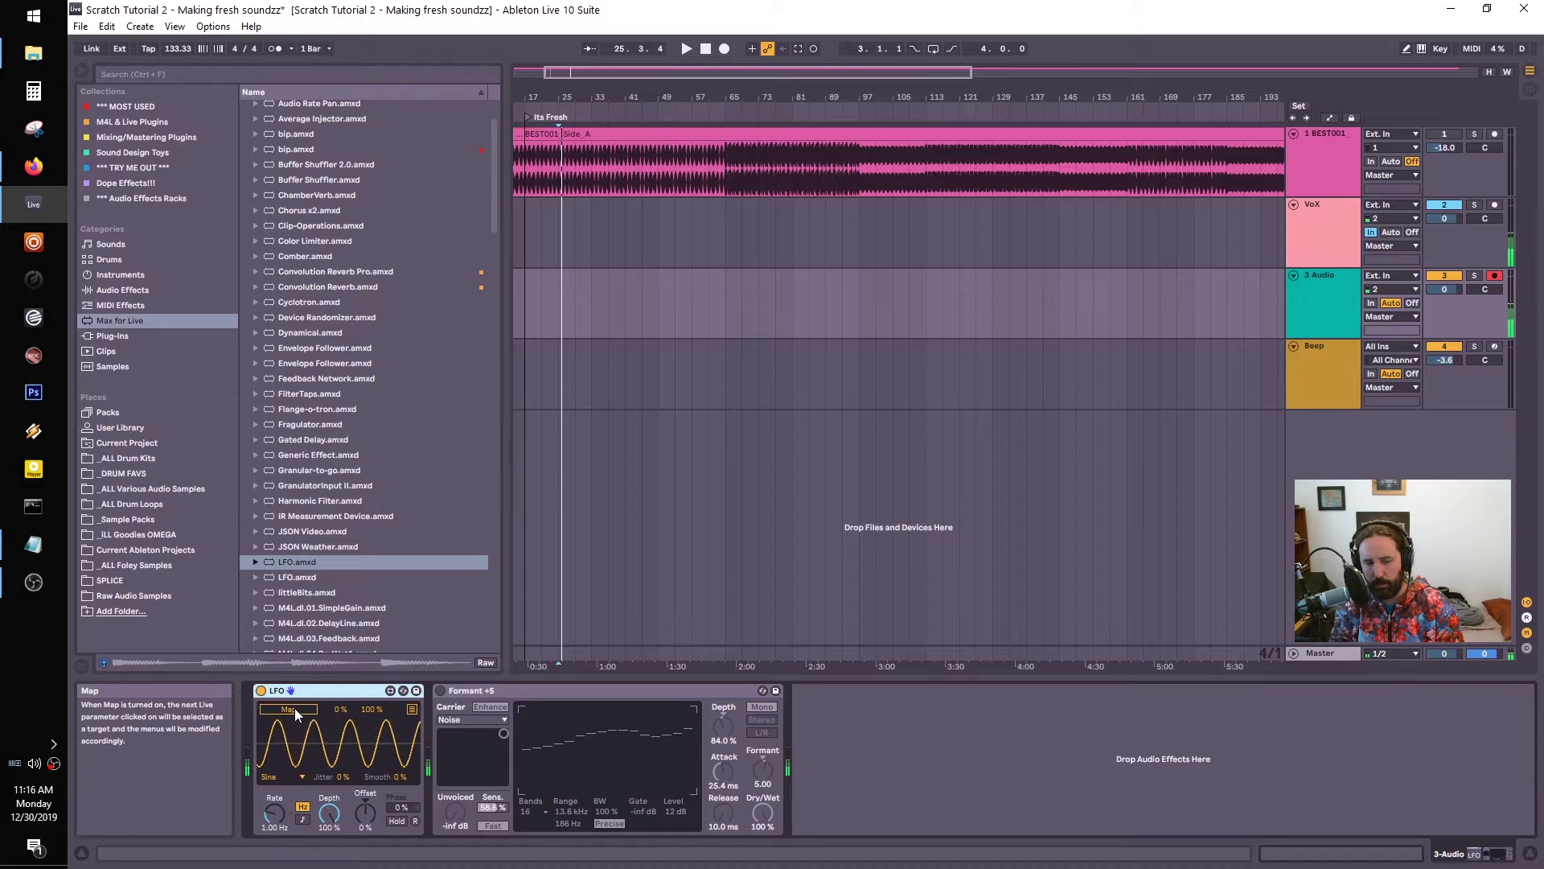
Map the LFO to the vocoder's envelope Depth
{"action": "left_click", "coordinate": [287, 708]}
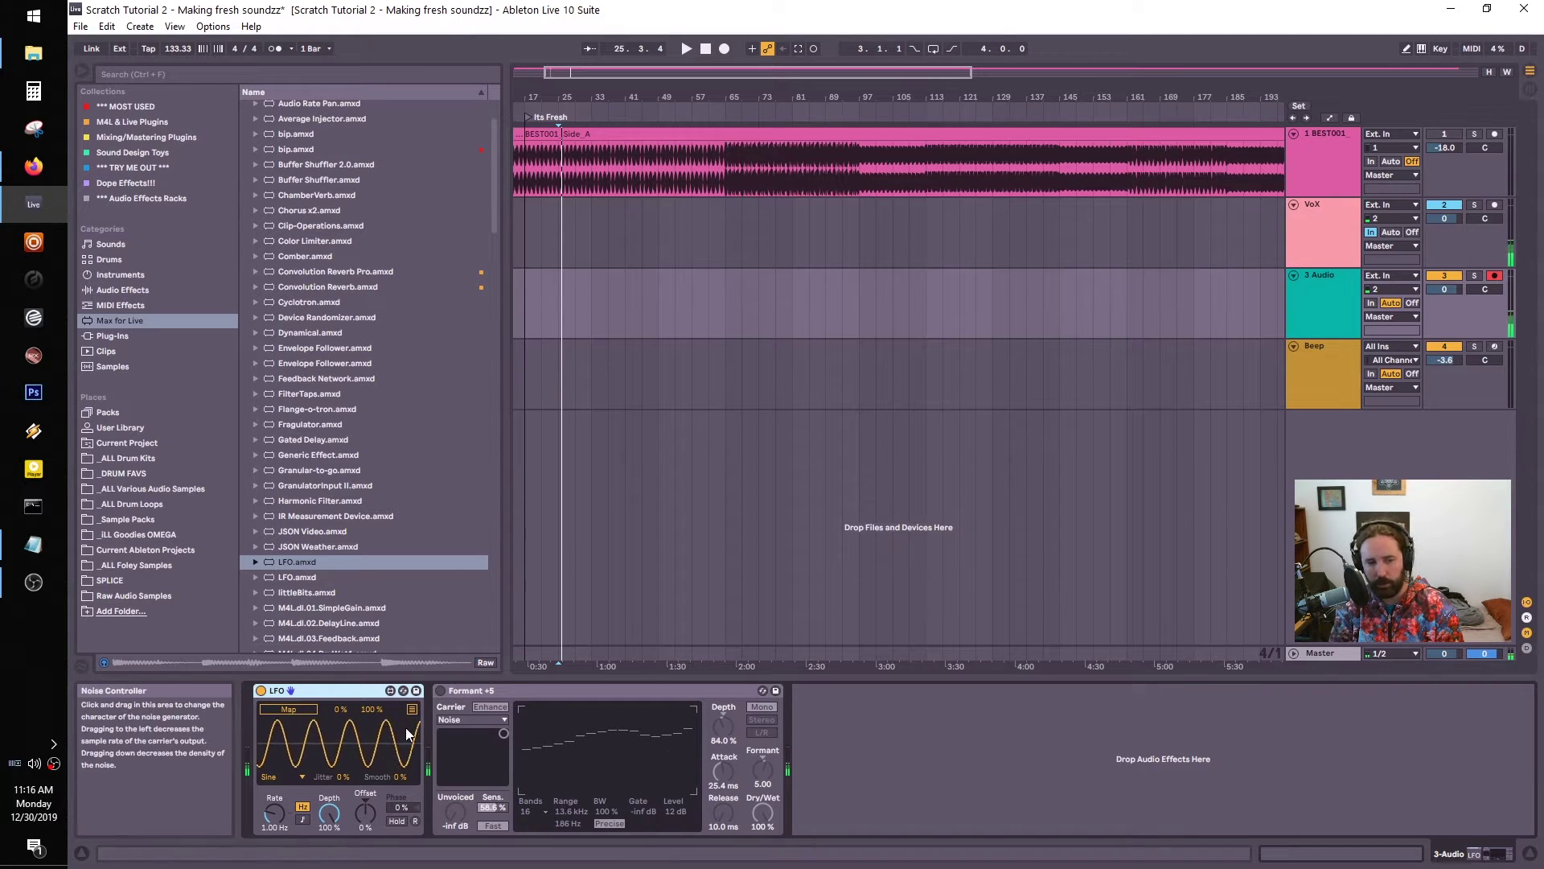
{"action": "left_click", "coordinate": [290, 709]}
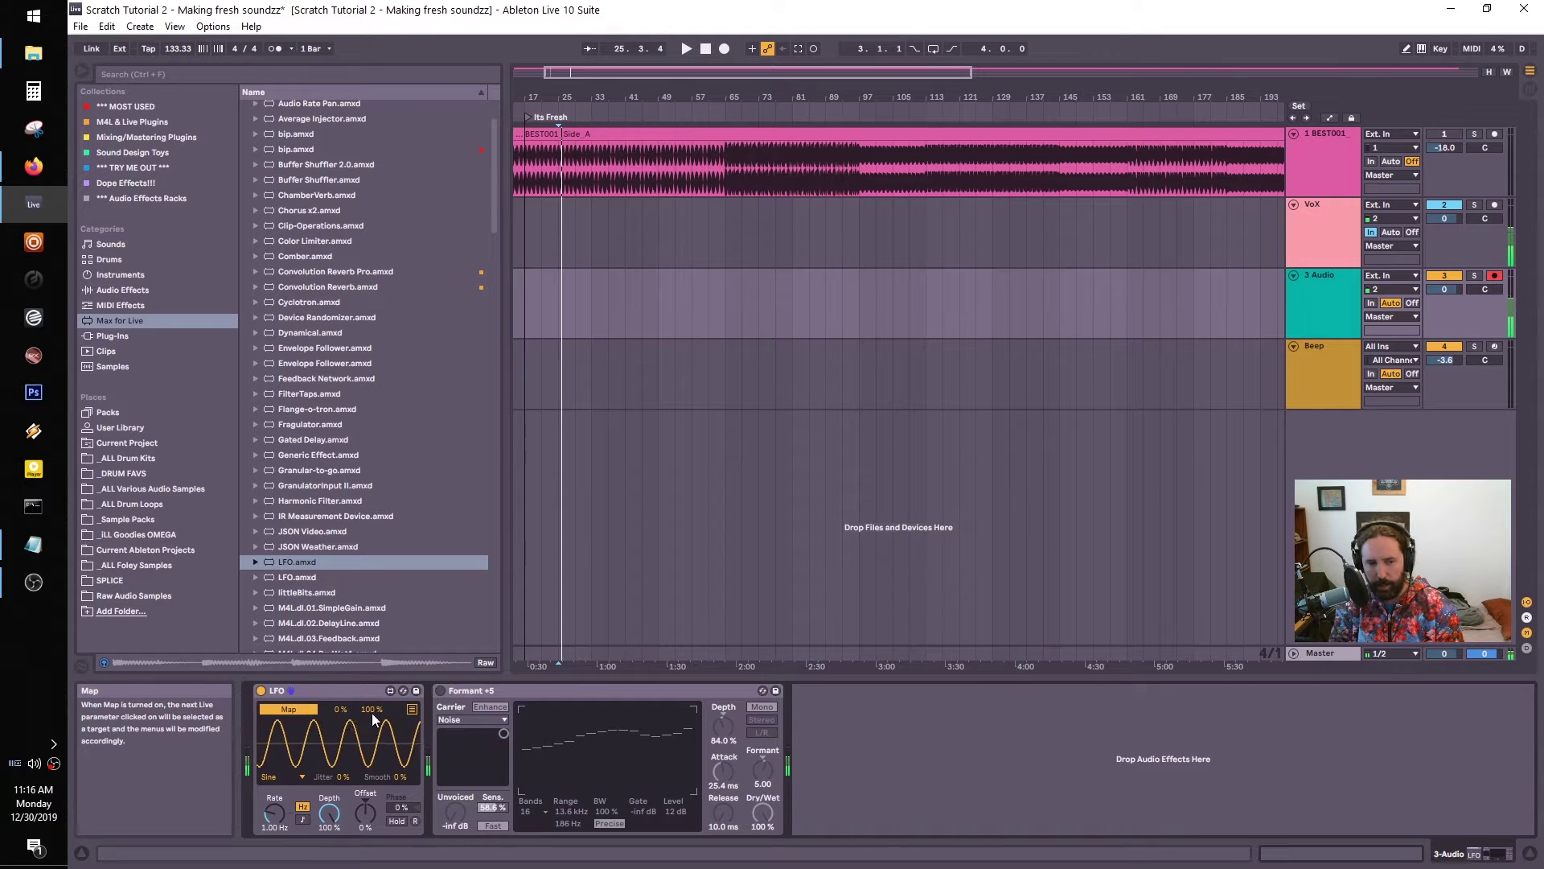
{"action": "left_click", "coordinate": [722, 725]}
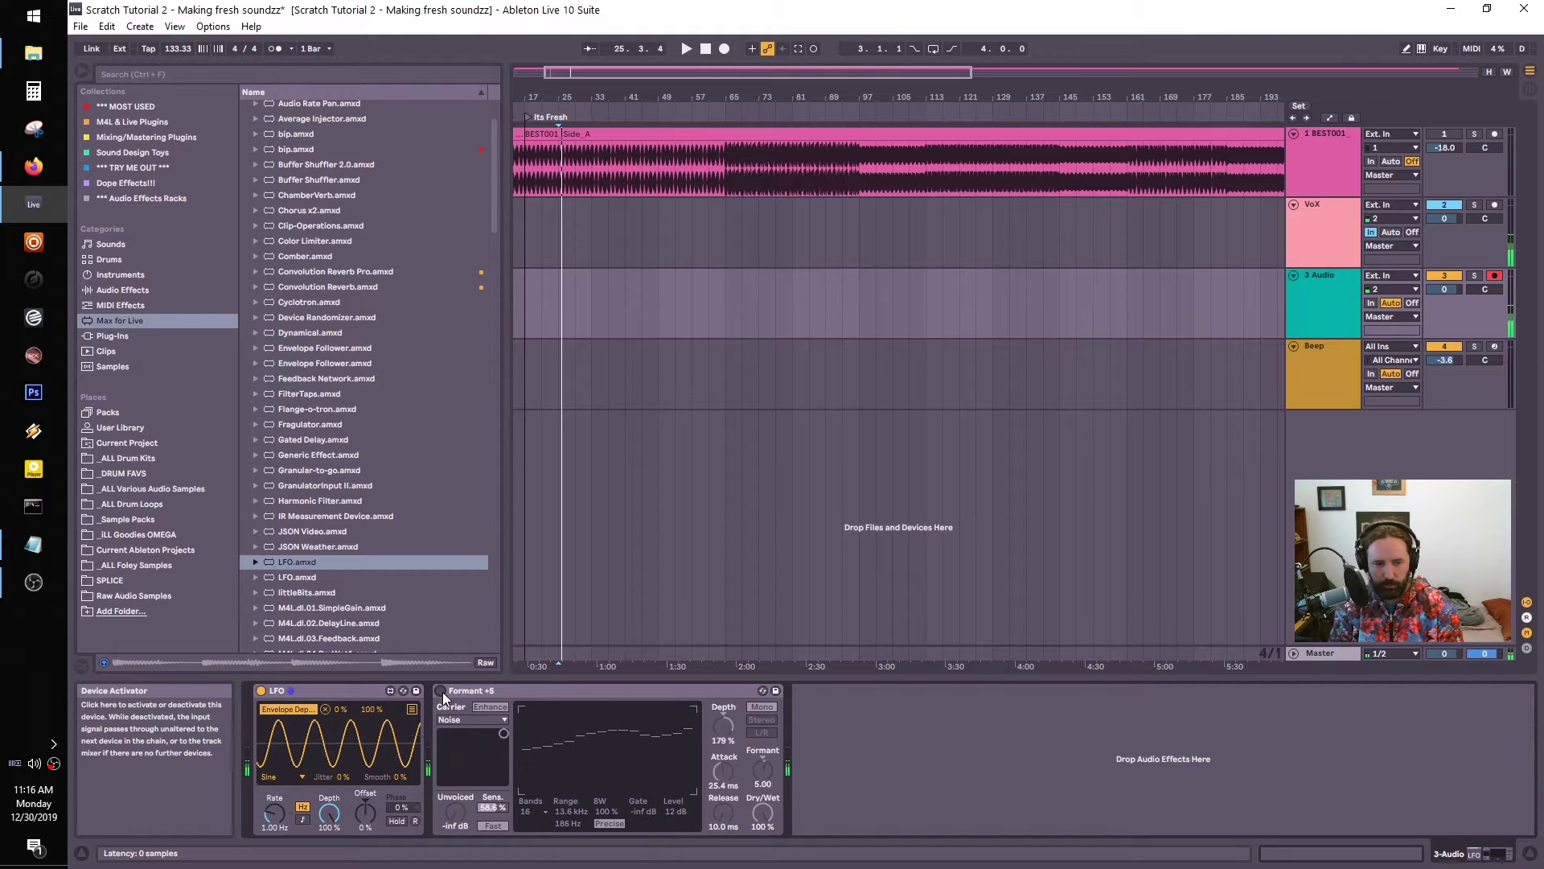
{"action": "key", "text": "space"}
{"action": "left_click", "coordinate": [735, 727]}
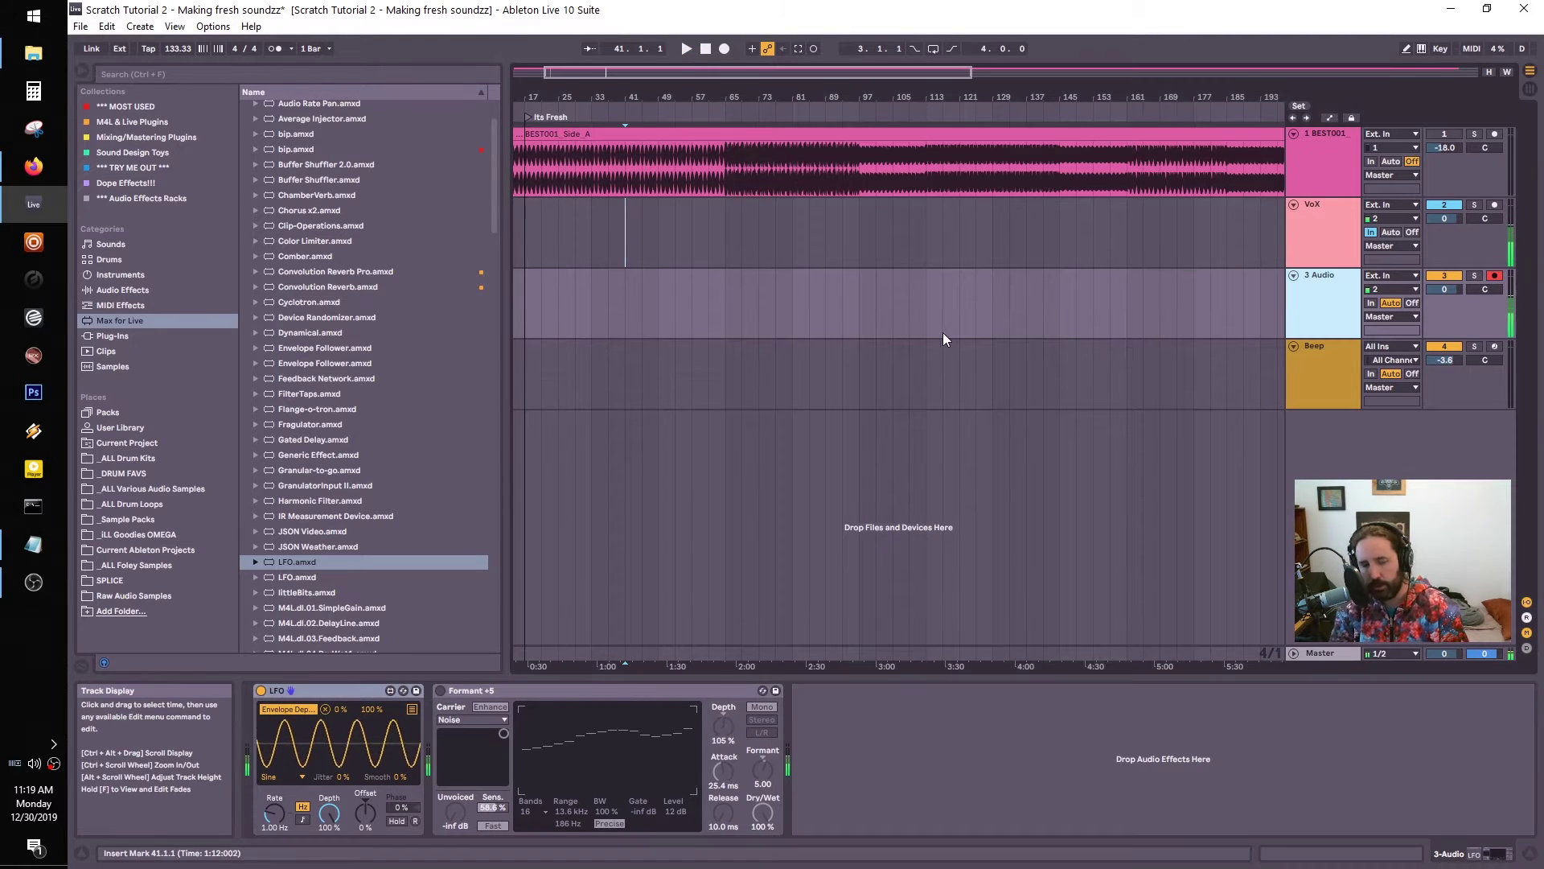
Limit the LFO's Depth mapping to a minimum of 34% and a maximum of 62%, and briefly audition the vocoder
{"action": "left_click", "coordinate": [411, 710]}
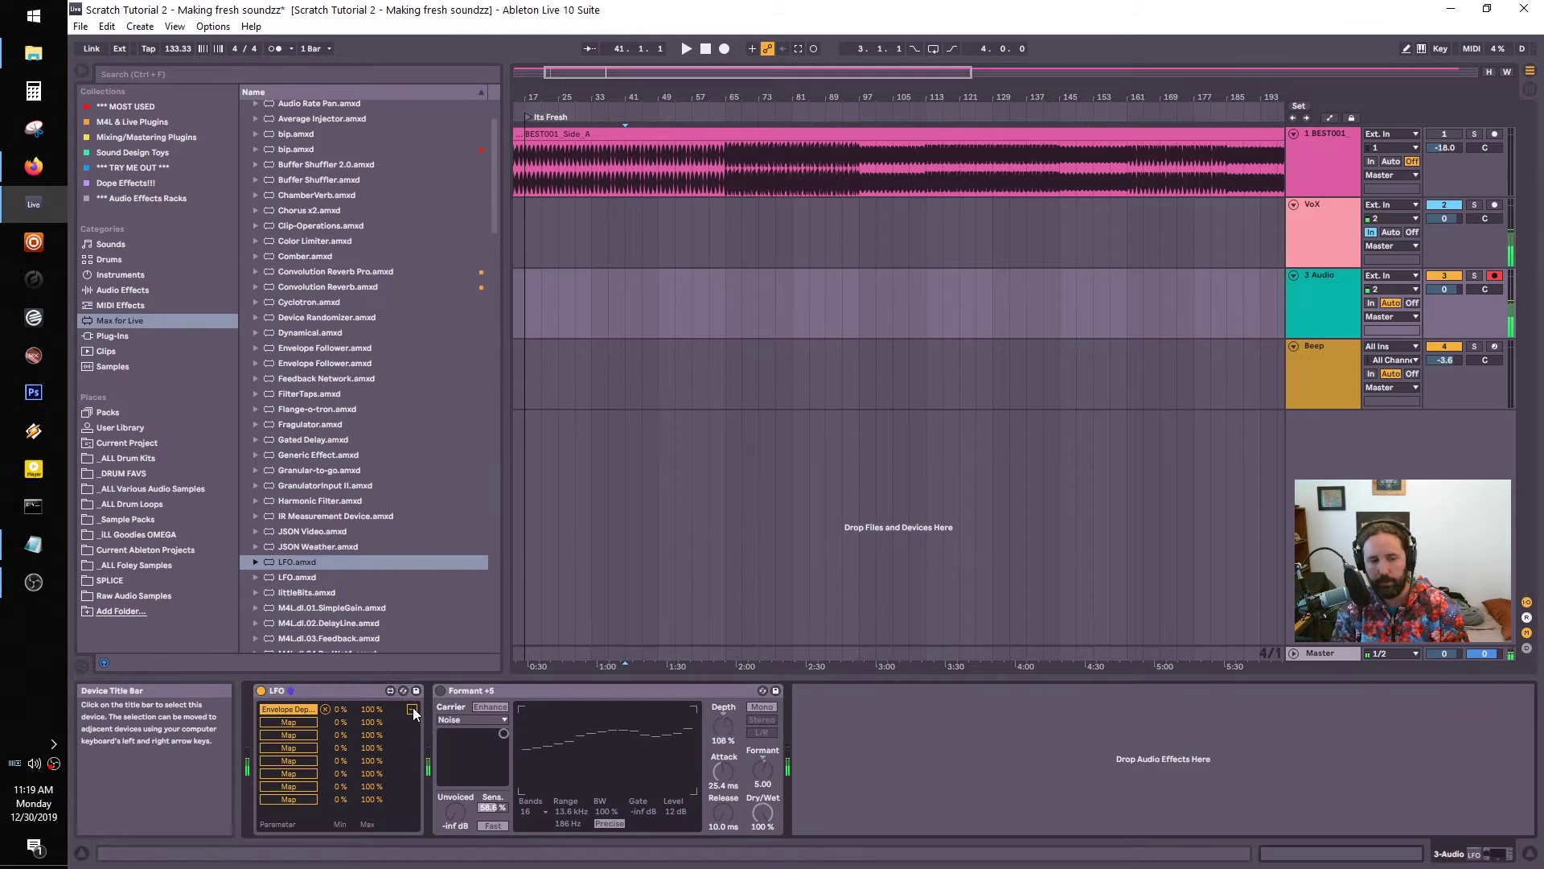
{"action": "left_click", "coordinate": [338, 708]}
{"action": "left_click_drag", "start_coordinate": [338, 709], "coordinate": [338, 686]}
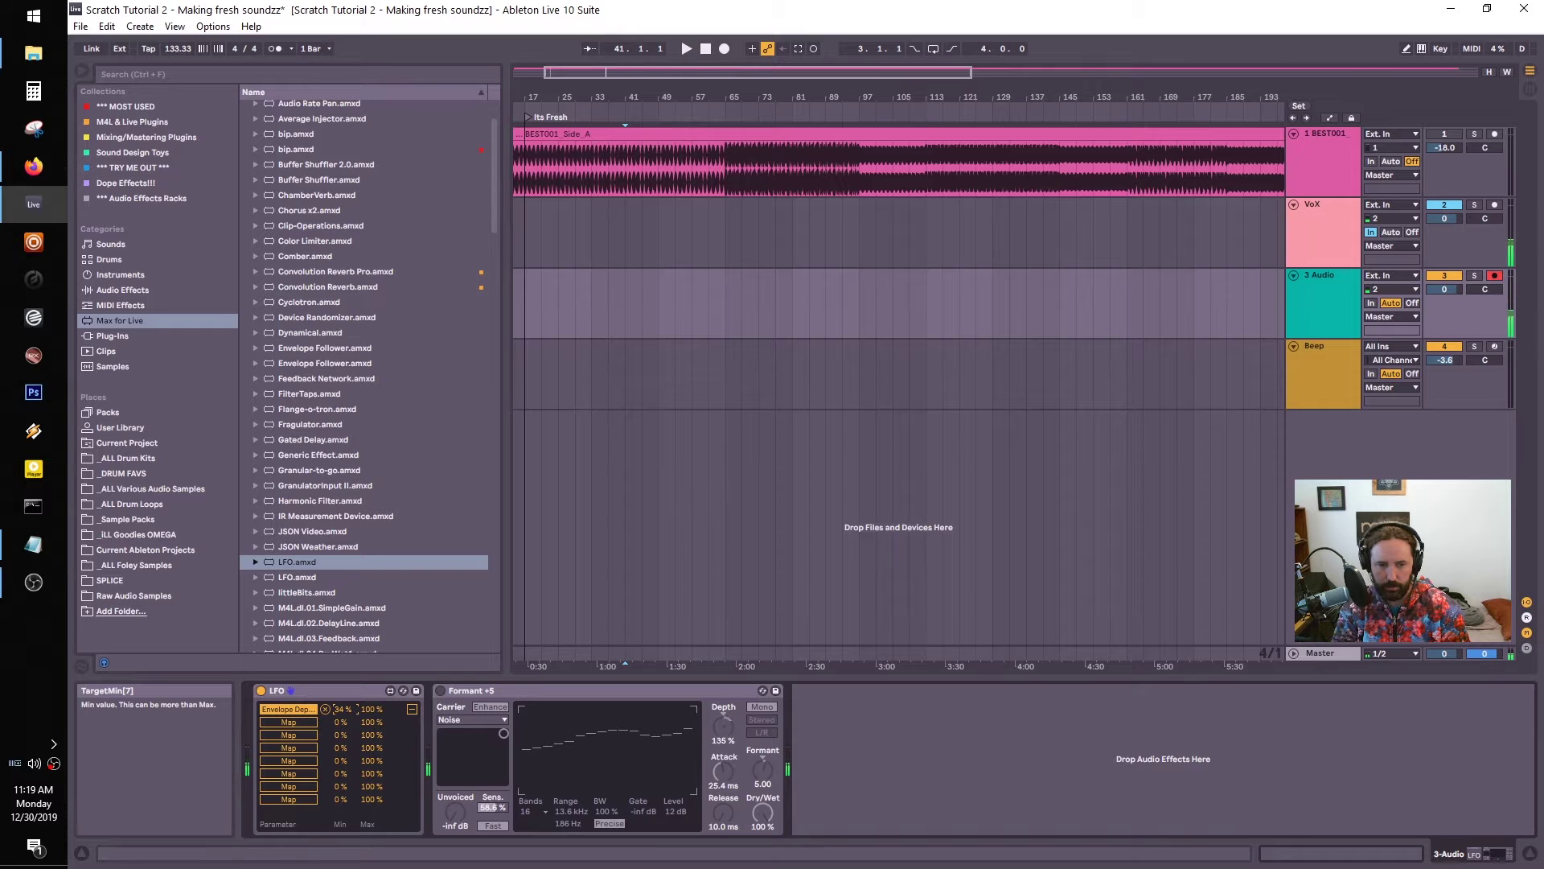
{"action": "left_click_drag", "start_coordinate": [371, 708], "coordinate": [370, 713]}
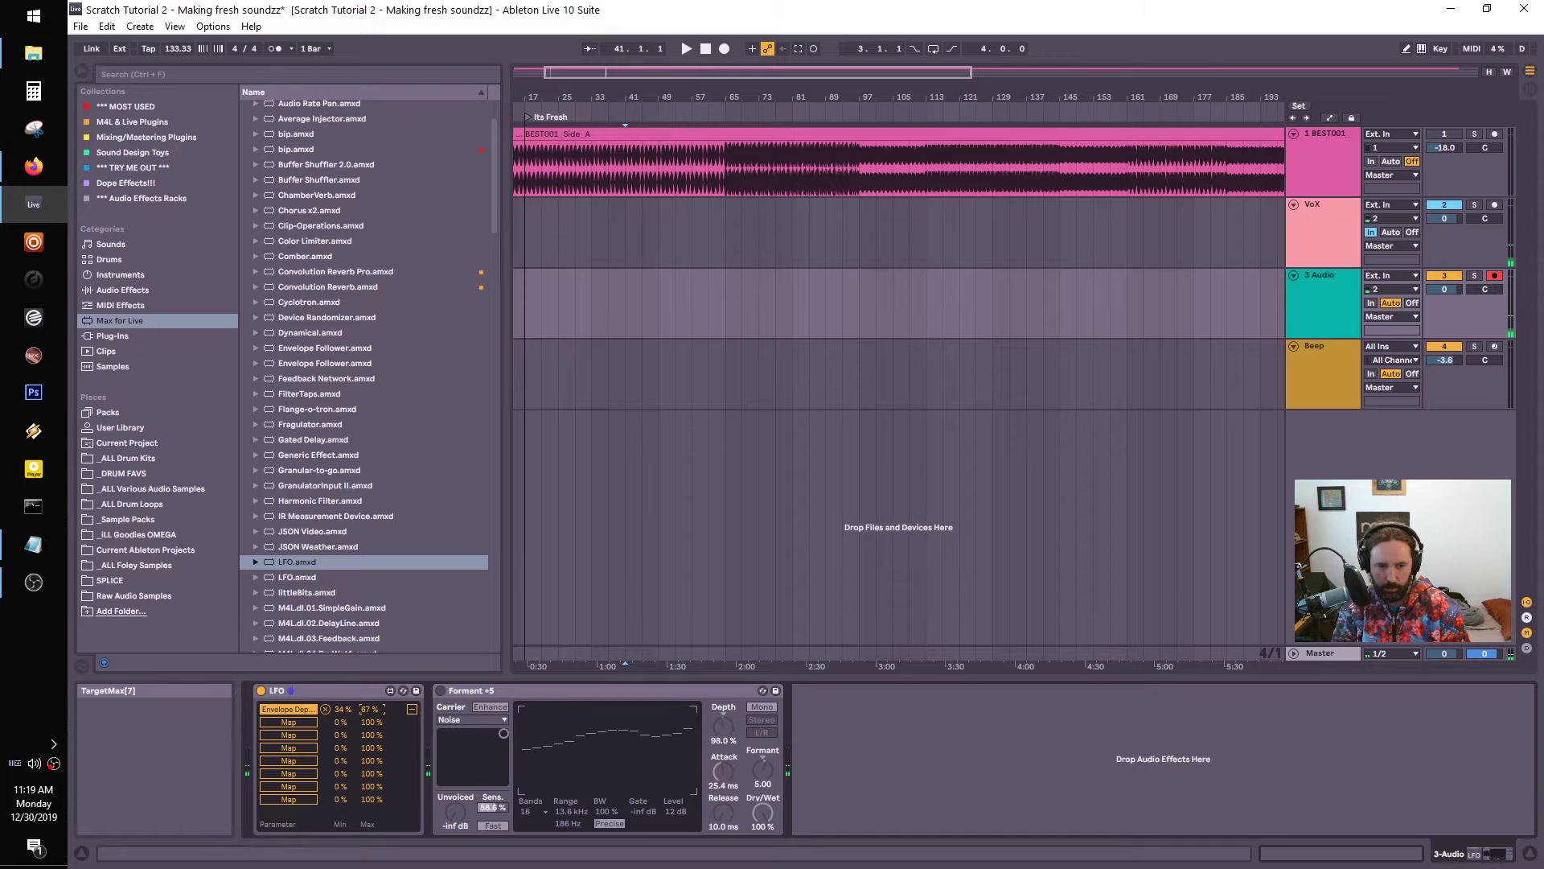
{"action": "left_click", "coordinate": [440, 690]}
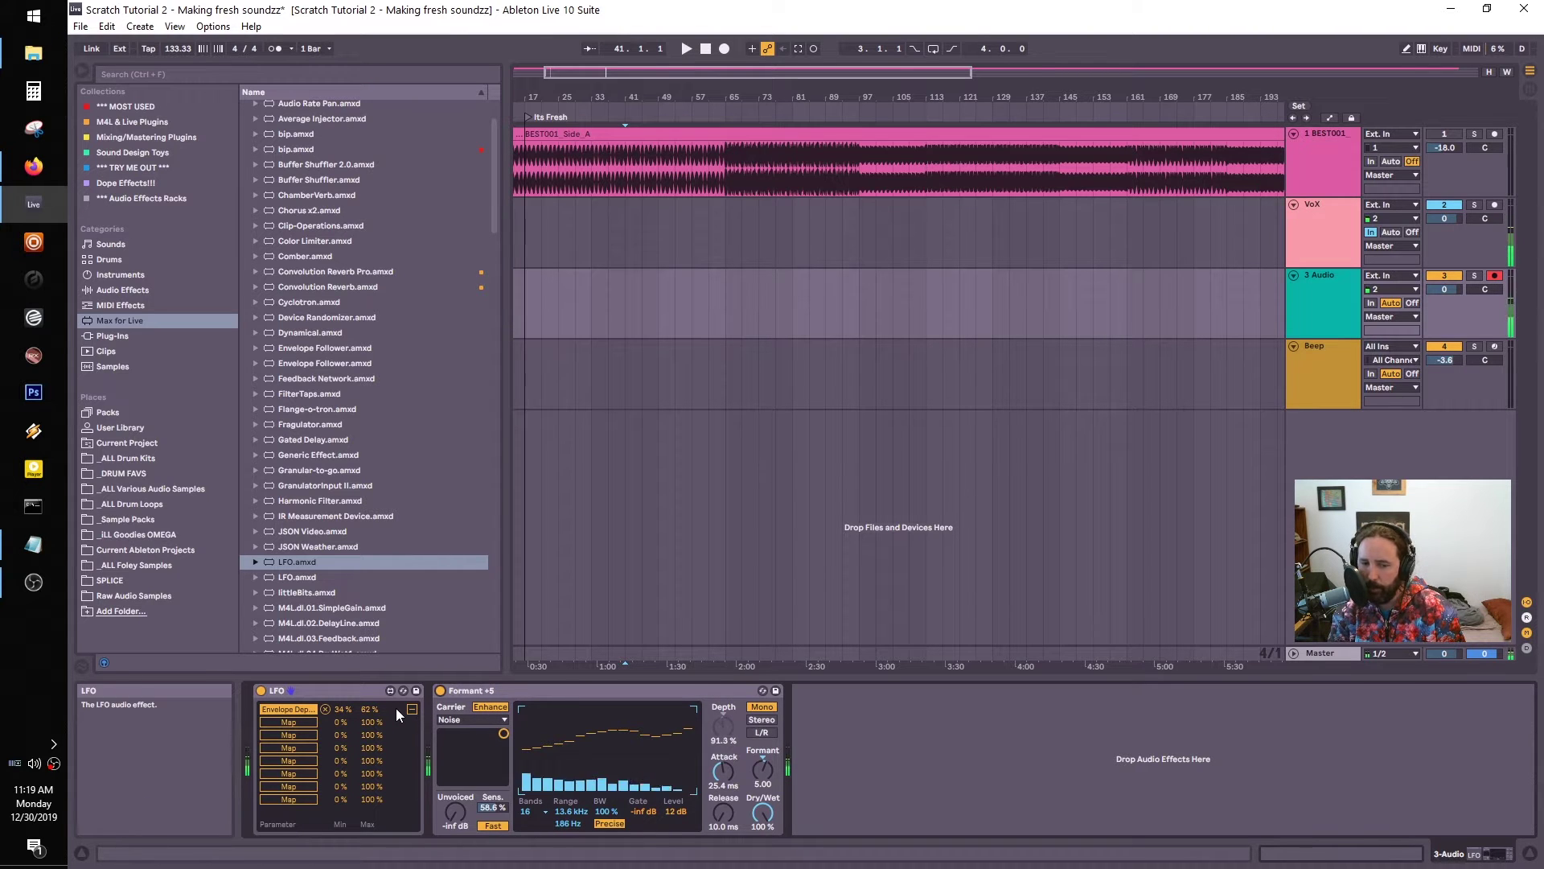
{"action": "left_click", "coordinate": [441, 692]}
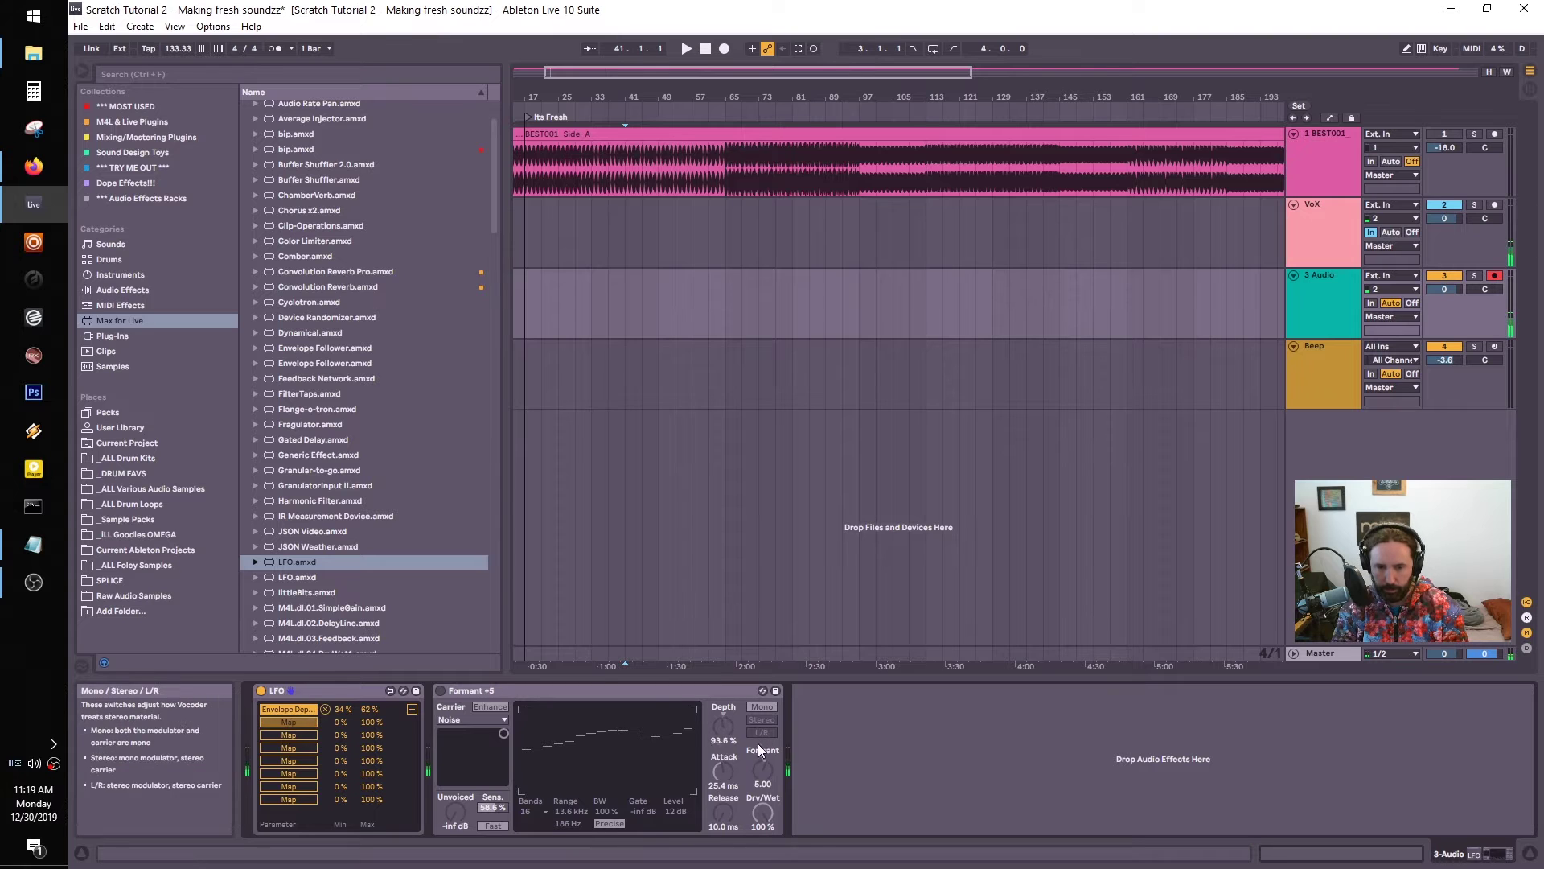
Map the LFO to the vocoder's Formant shift with a 48% to 59% range, and reactivate the vocoder
{"action": "left_click", "coordinate": [761, 771]}
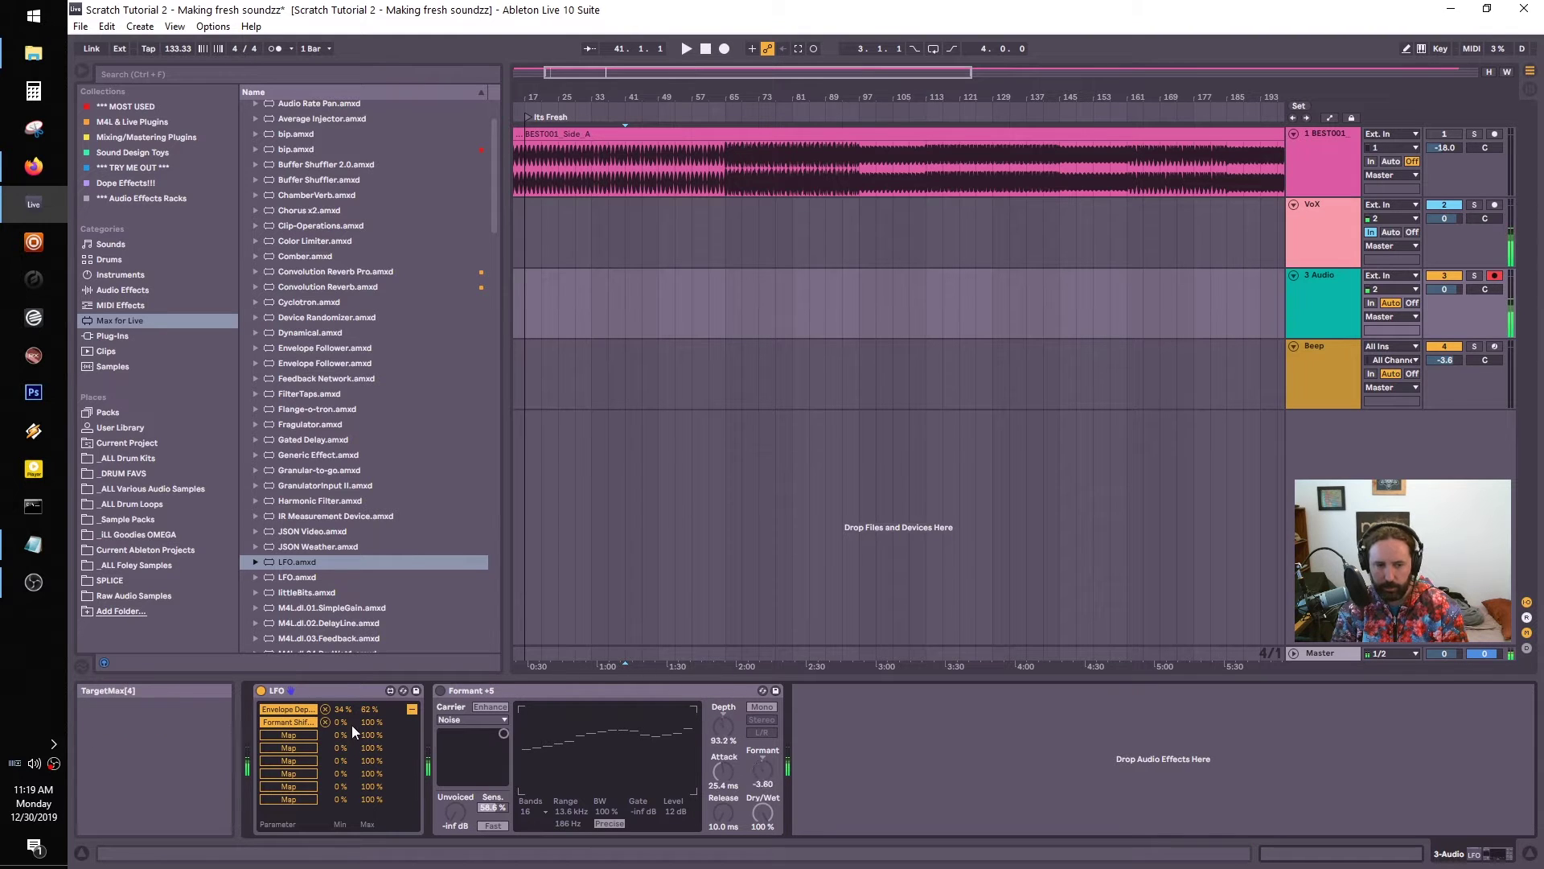
{"action": "left_click_drag", "start_coordinate": [341, 722], "coordinate": [341, 700]}
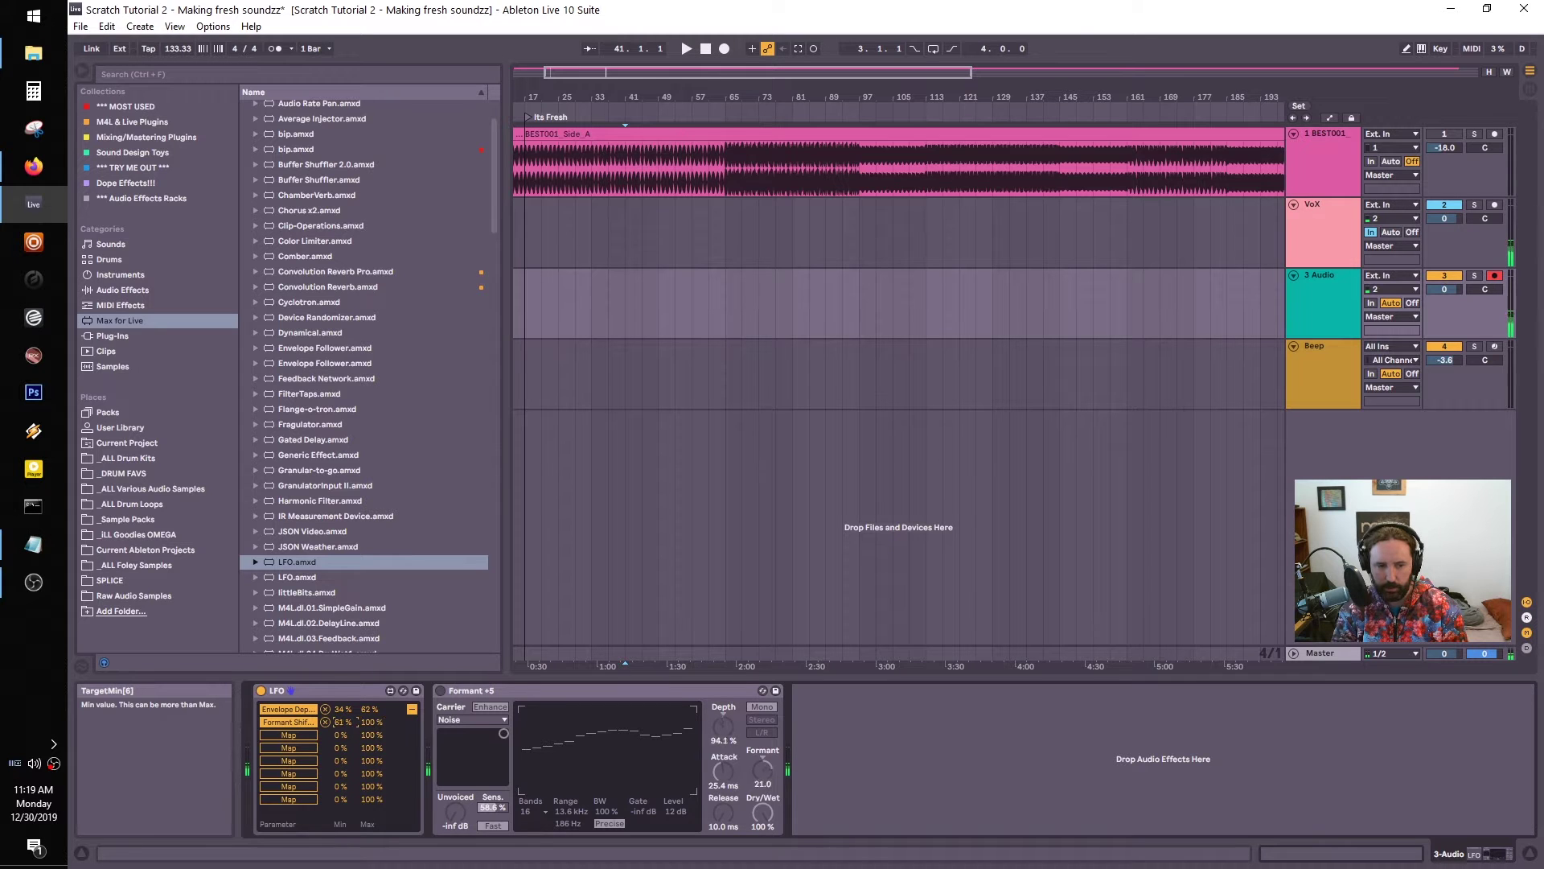
{"action": "left_click", "coordinate": [375, 725]}
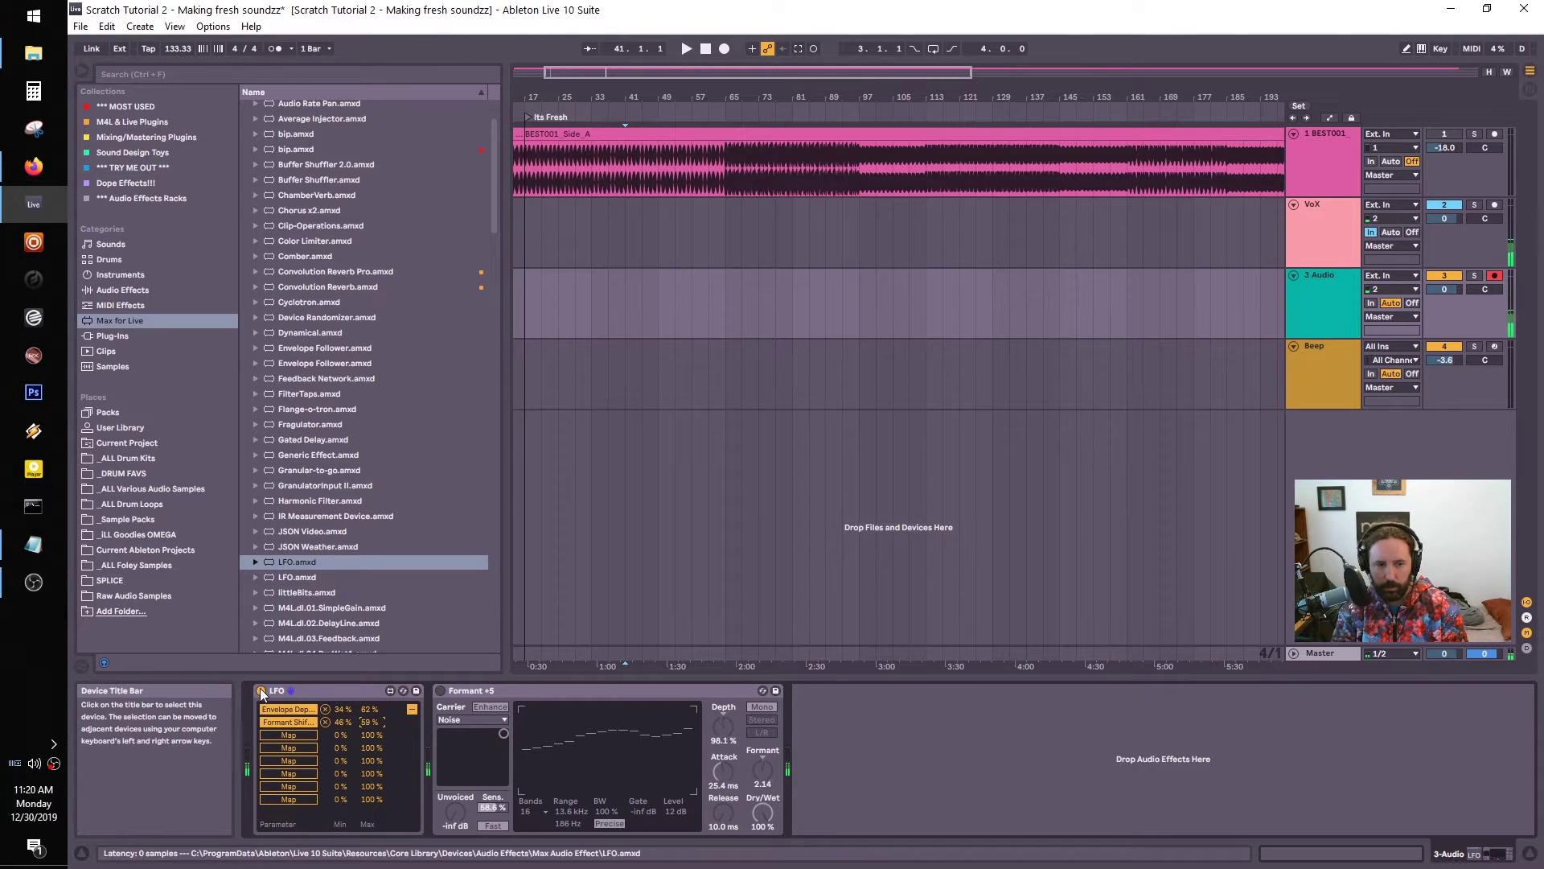
{"action": "left_click", "coordinate": [441, 690]}
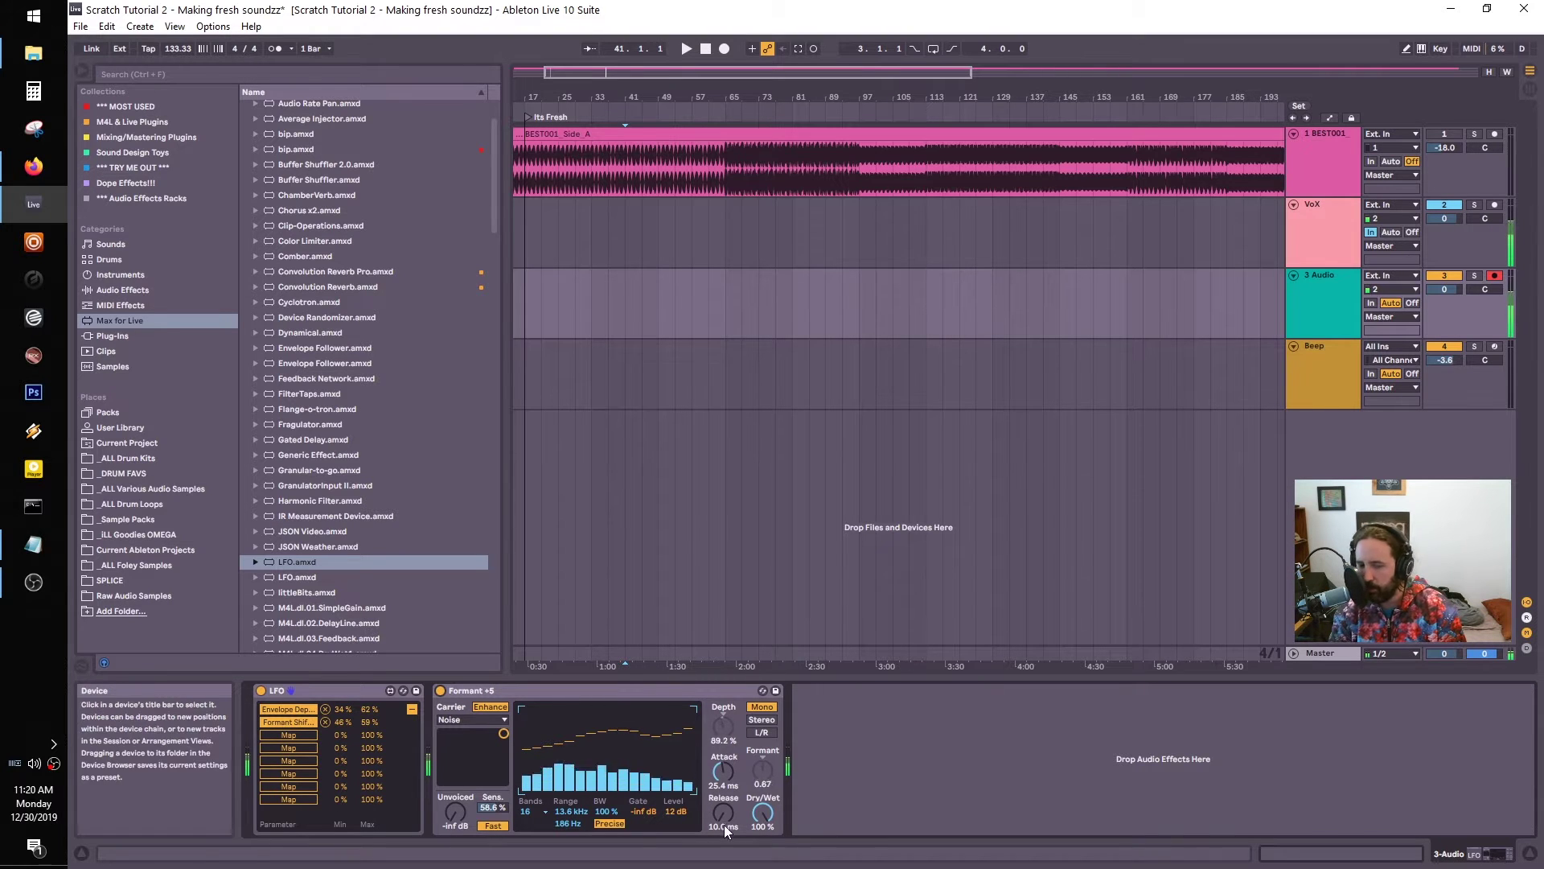
Set the vocoder's attack to 10 ms and release to 374 ms, and narrow the LFO's Depth mapping to 54%–58%
{"action": "left_click_drag", "start_coordinate": [725, 816], "coordinate": [699, 754]}
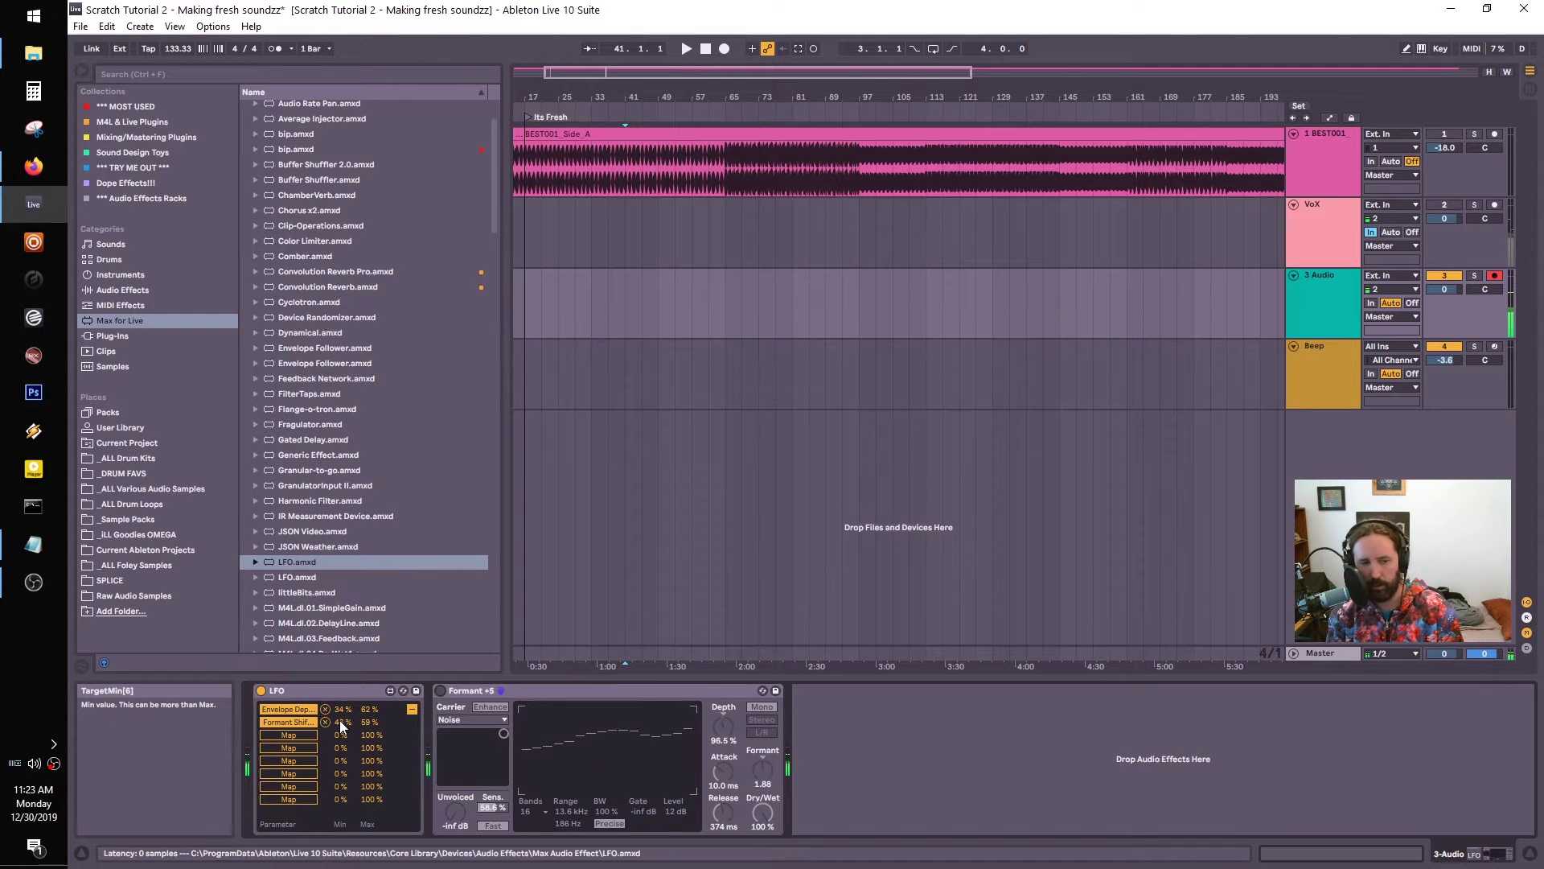
{"action": "left_click_drag", "start_coordinate": [341, 710], "coordinate": [341, 694]}
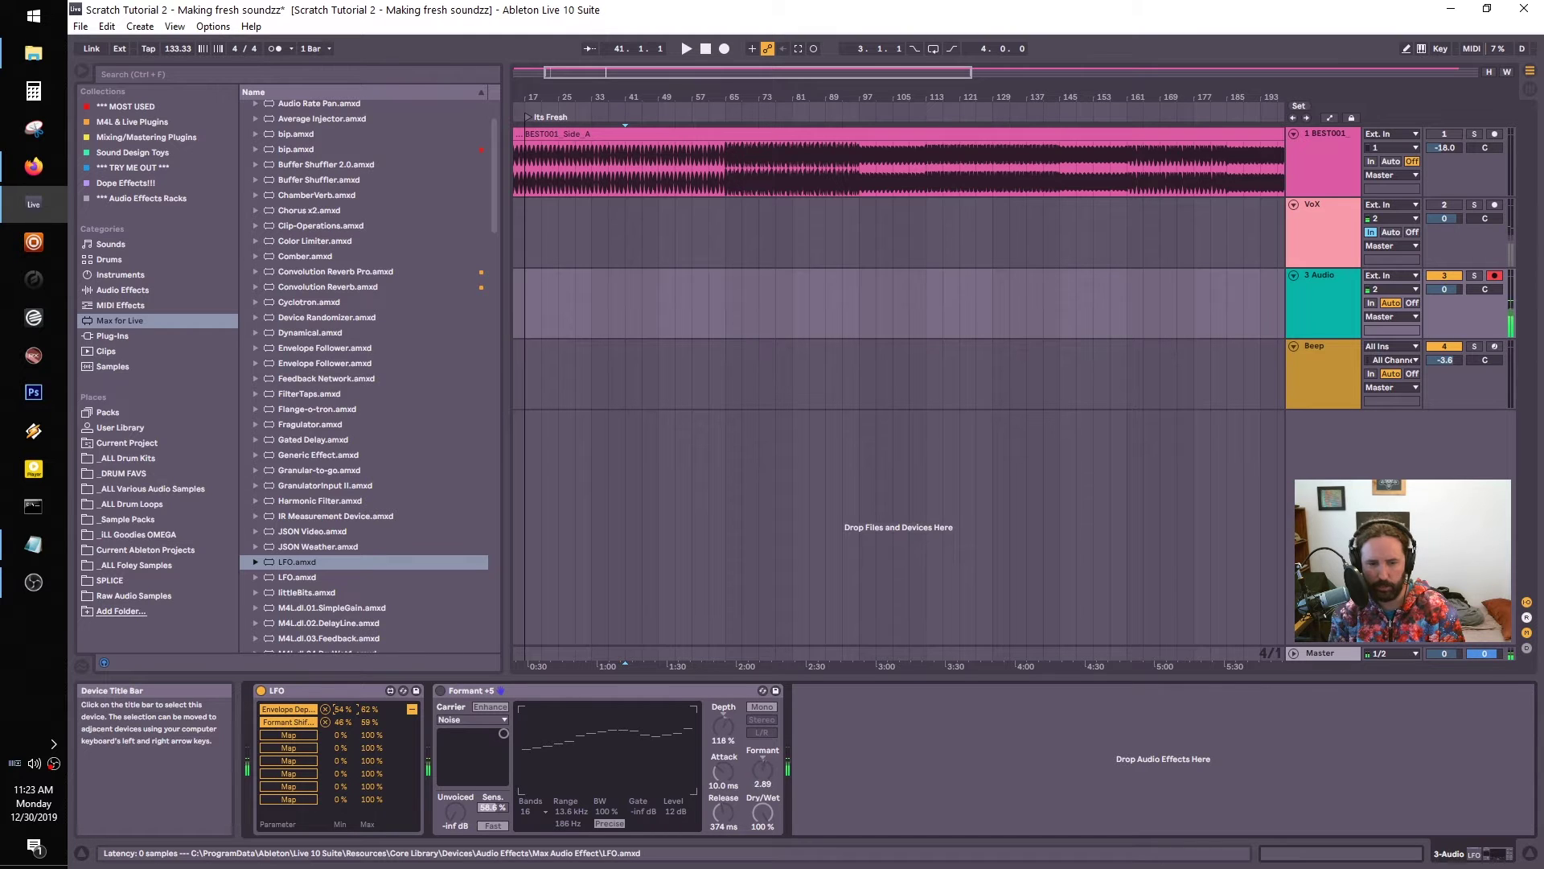
{"action": "left_click", "coordinate": [371, 709]}
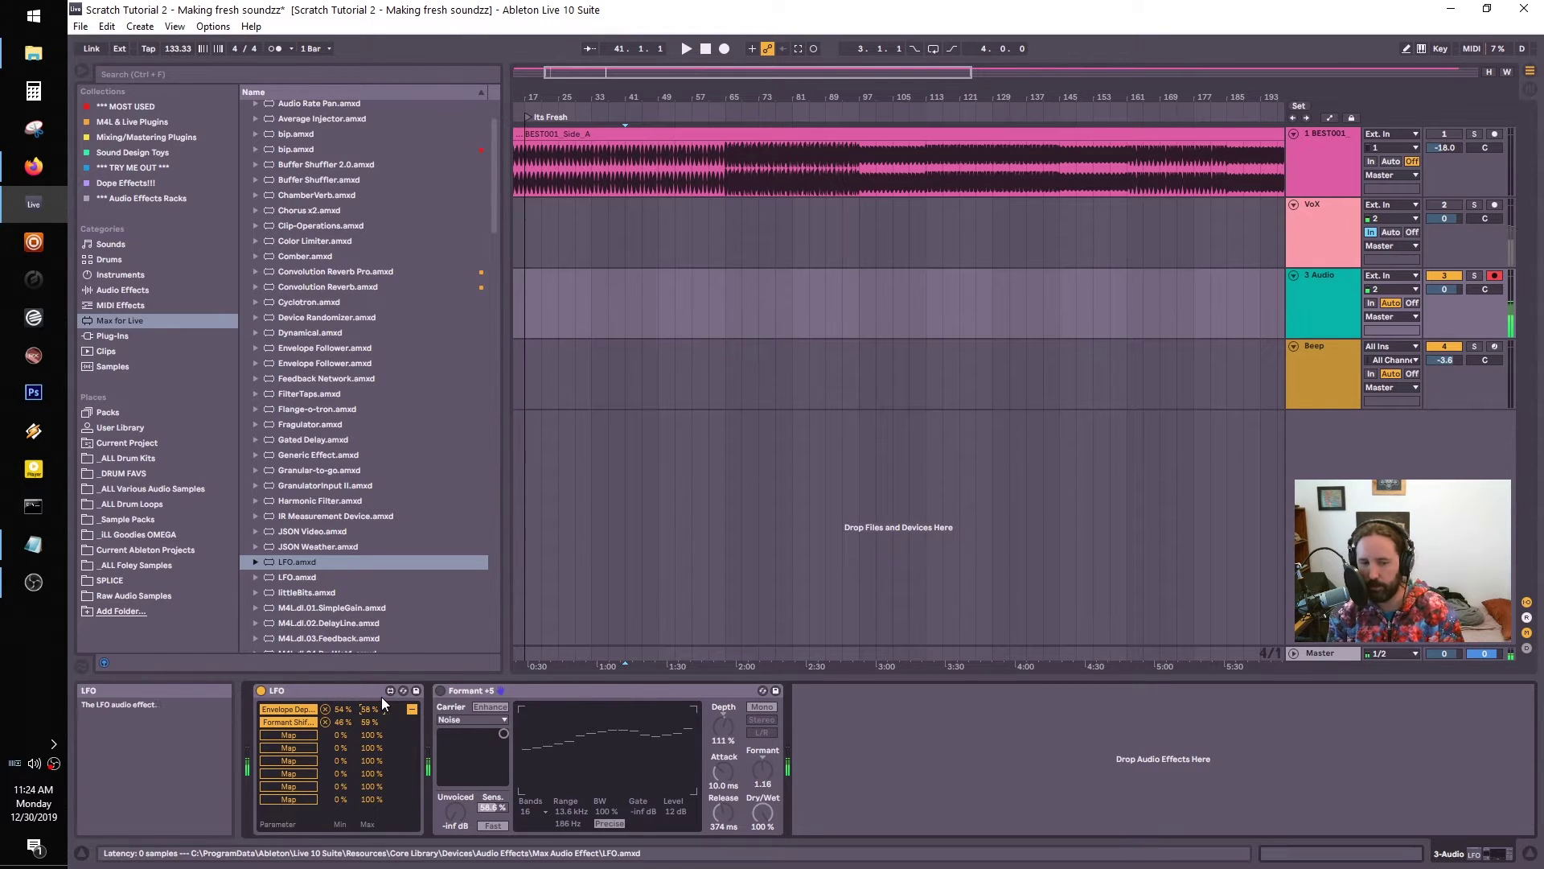
Reactivate the vocoder to audition it, lower its Dry/Wet to 73%, and bypass it again
{"action": "left_click", "coordinate": [441, 691]}
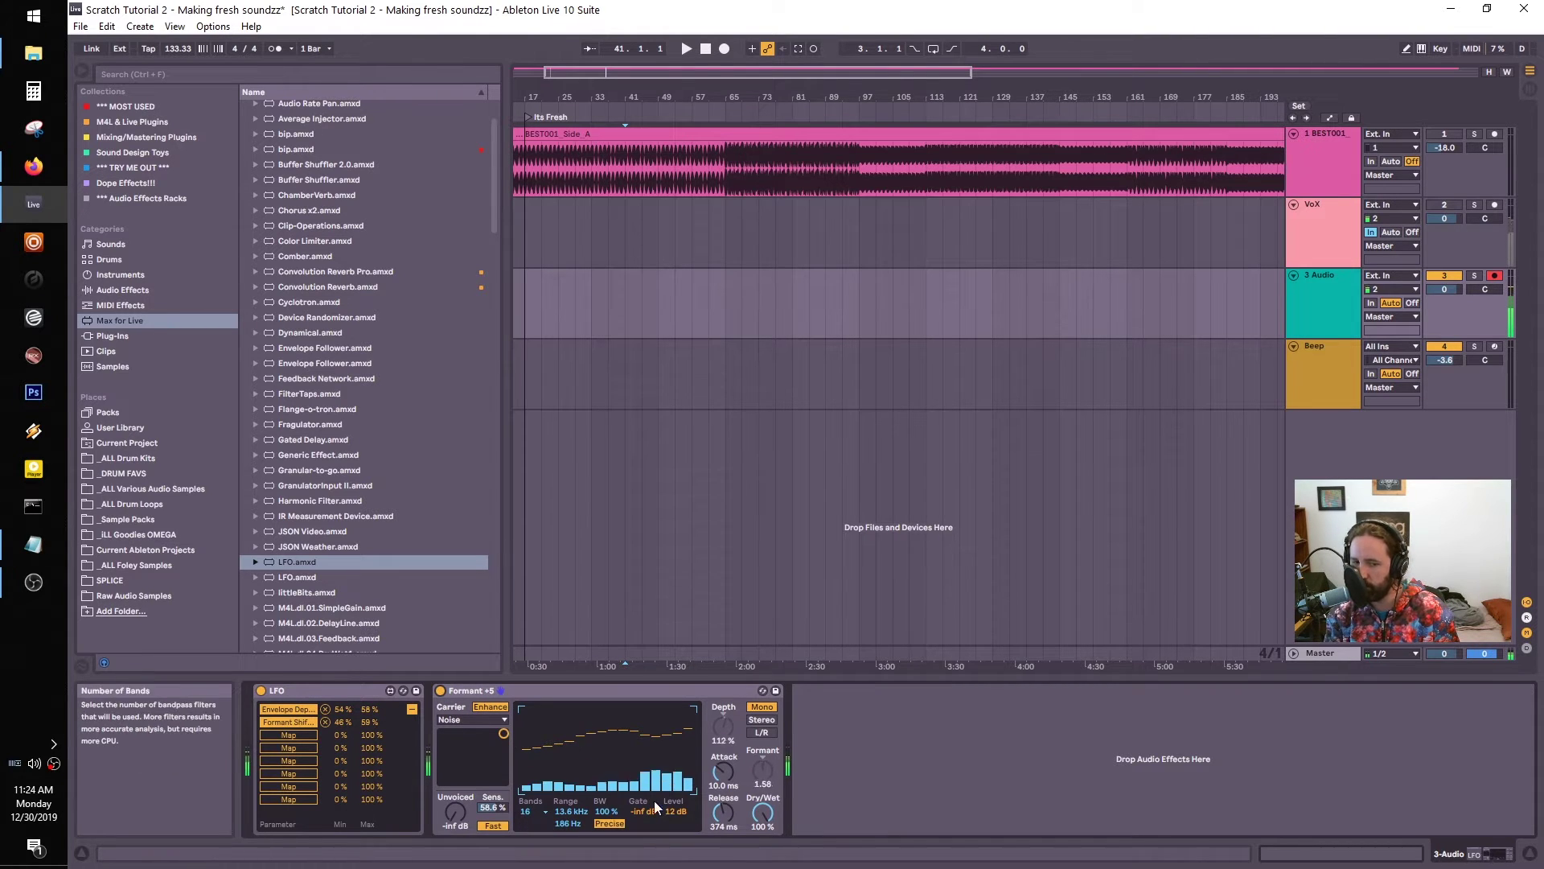
{"action": "left_click_drag", "start_coordinate": [762, 812], "coordinate": [762, 831]}
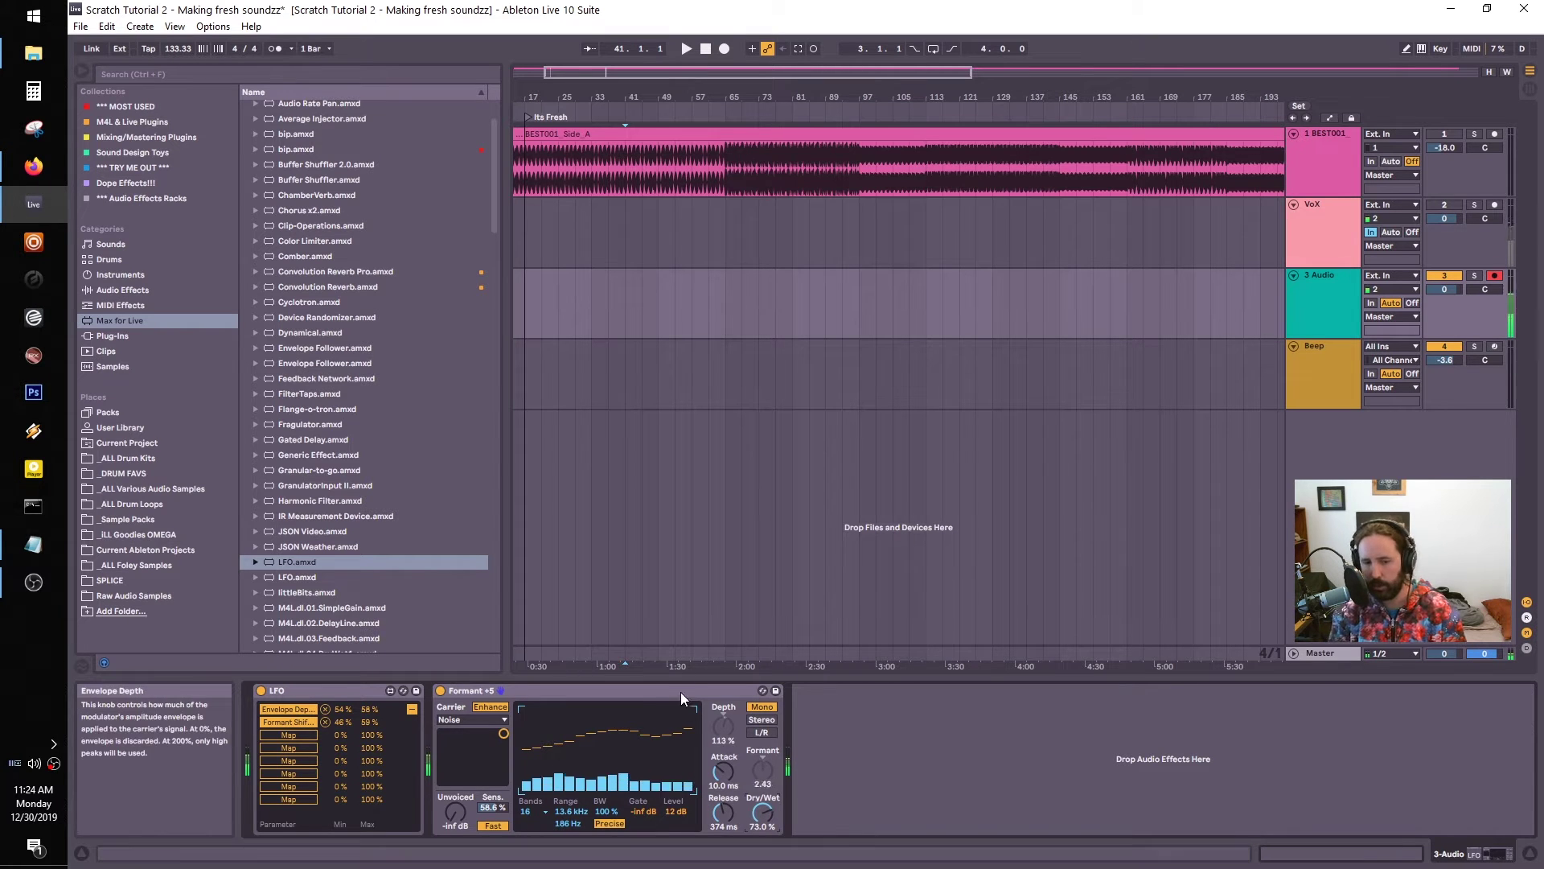
{"action": "left_click", "coordinate": [440, 690]}
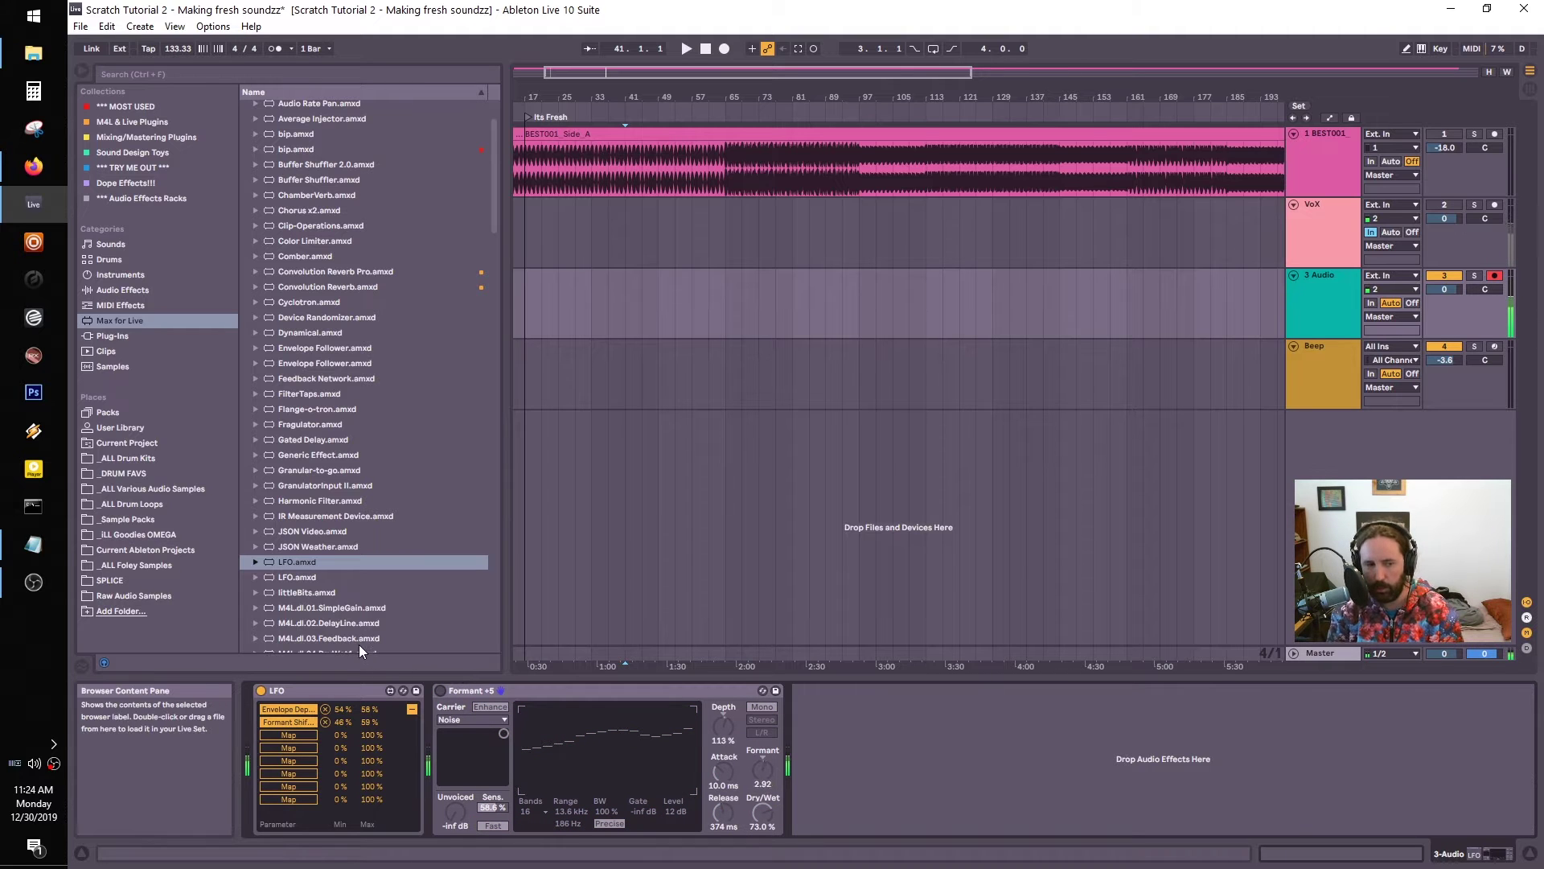
Add a Glue Compressor and a Limiter from the audio effects after the vocoder on the 3 Audio track
{"action": "left_click", "coordinate": [124, 289]}
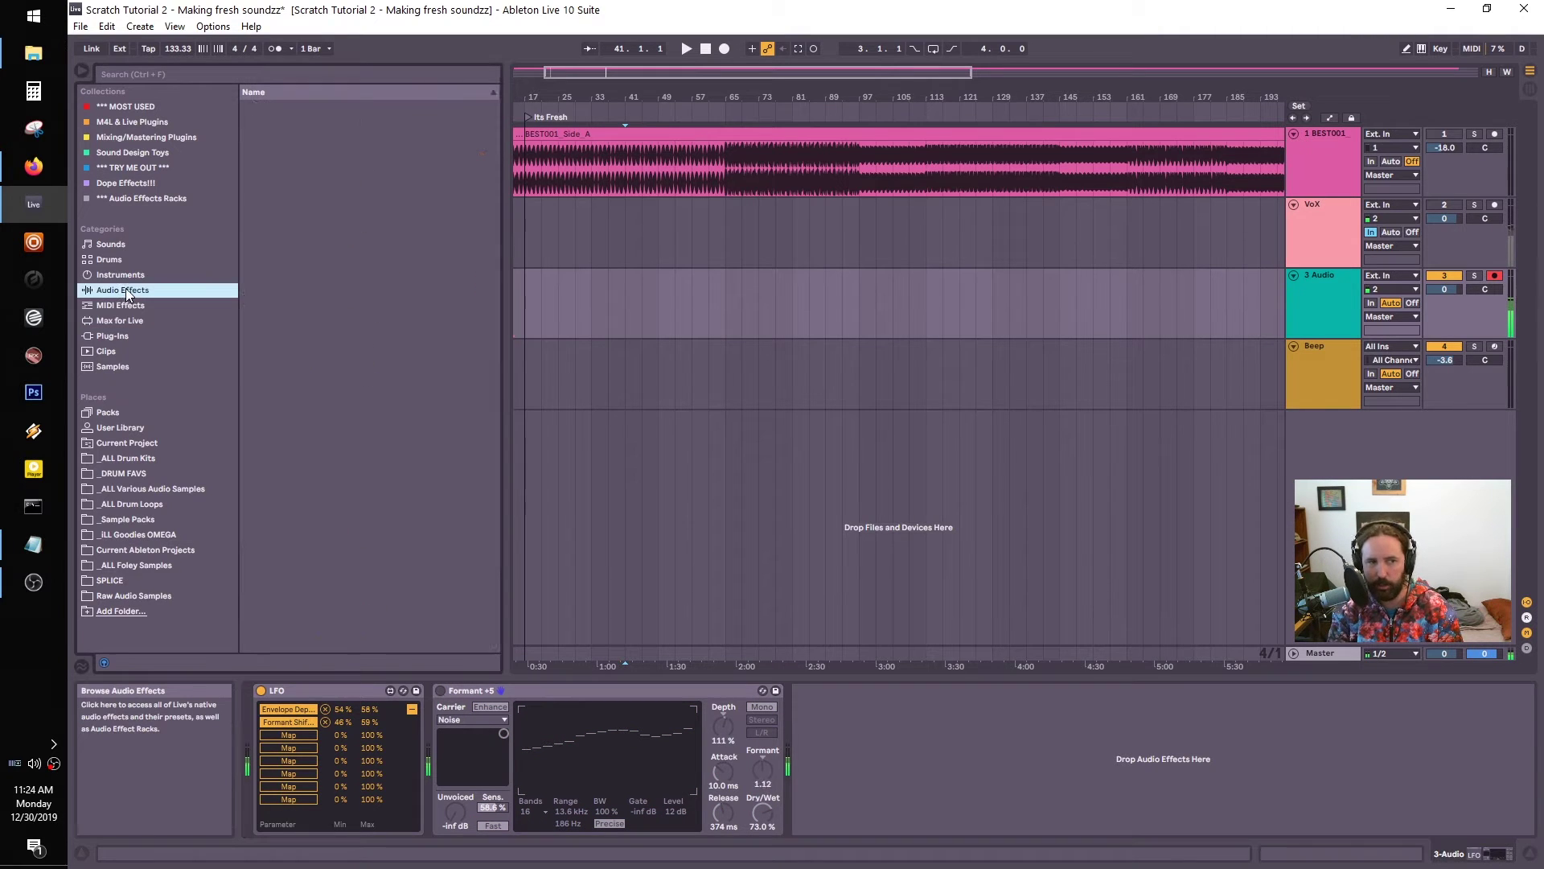
{"action": "left_click_drag", "start_coordinate": [321, 291], "coordinate": [581, 422]}
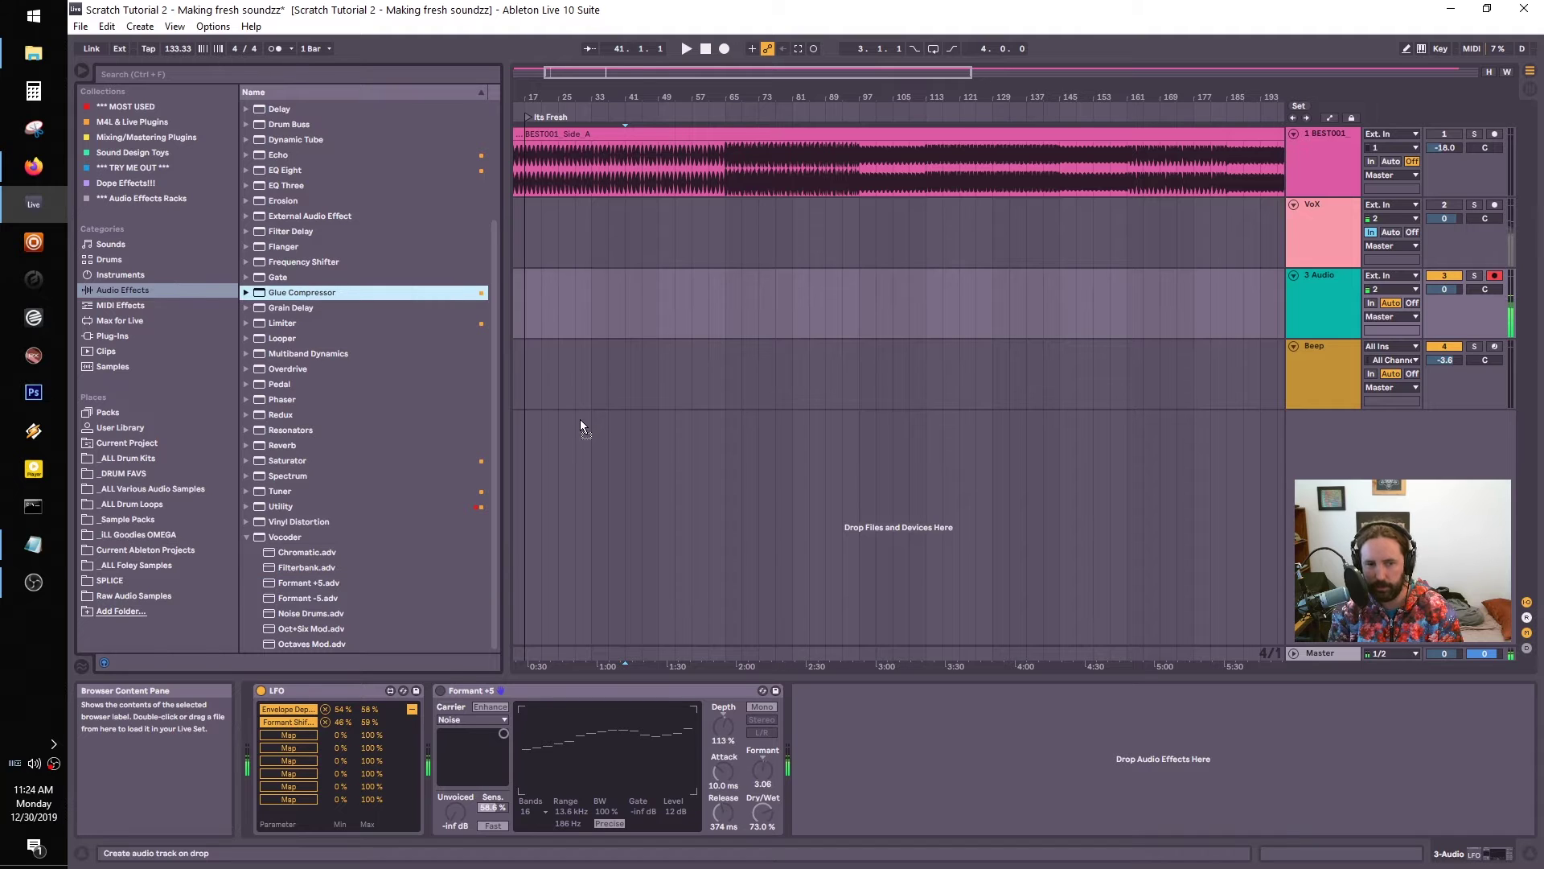
{"action": "left_click_drag", "start_coordinate": [823, 622], "coordinate": [1139, 758]}
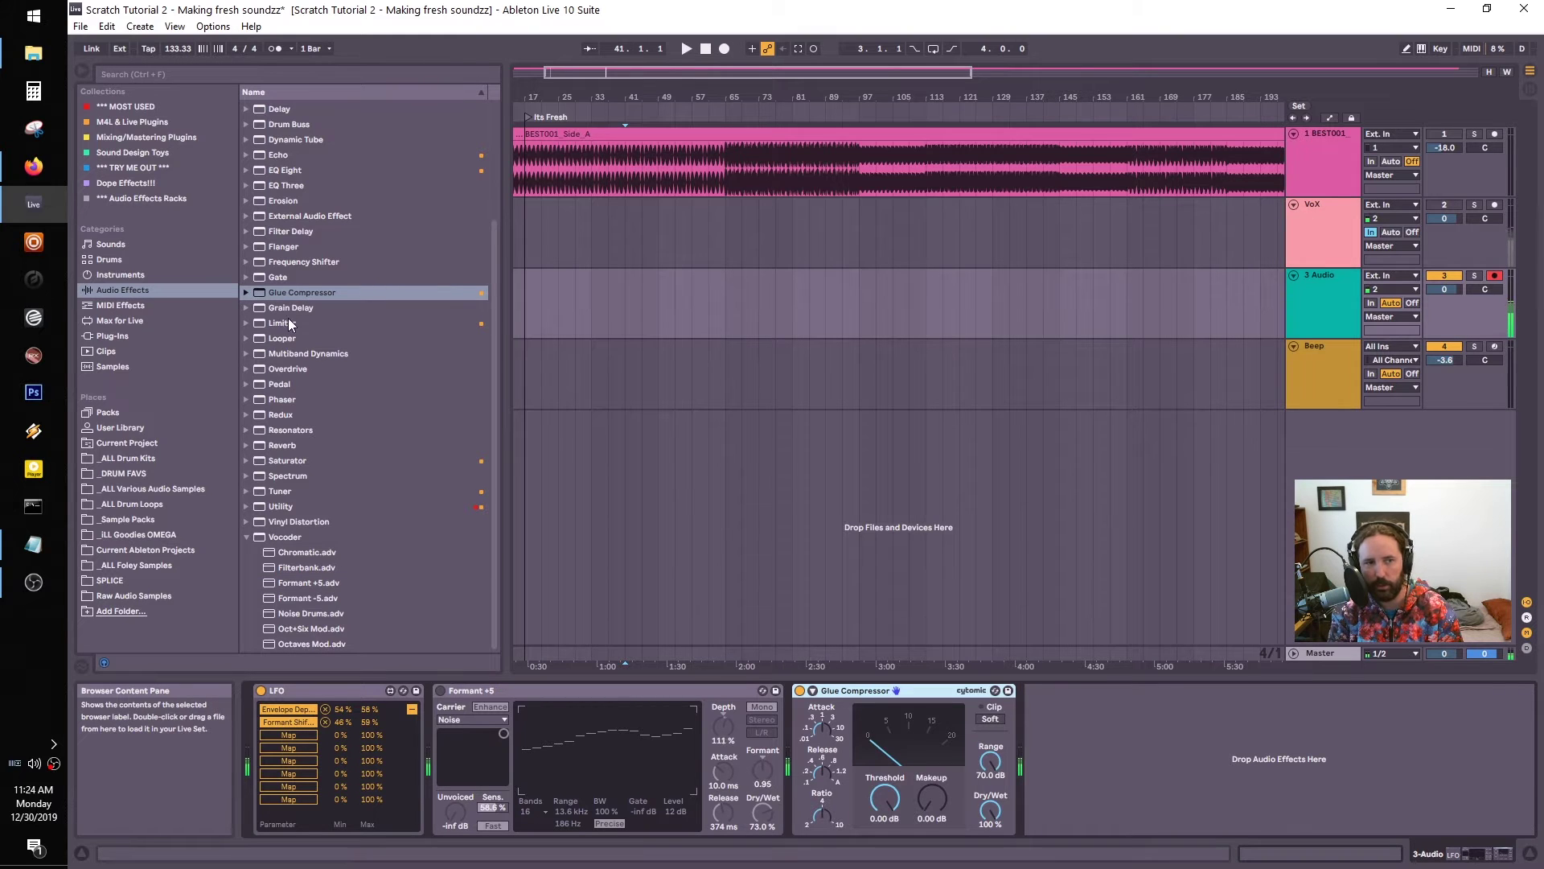
{"action": "left_click_drag", "start_coordinate": [270, 320], "coordinate": [1150, 759]}
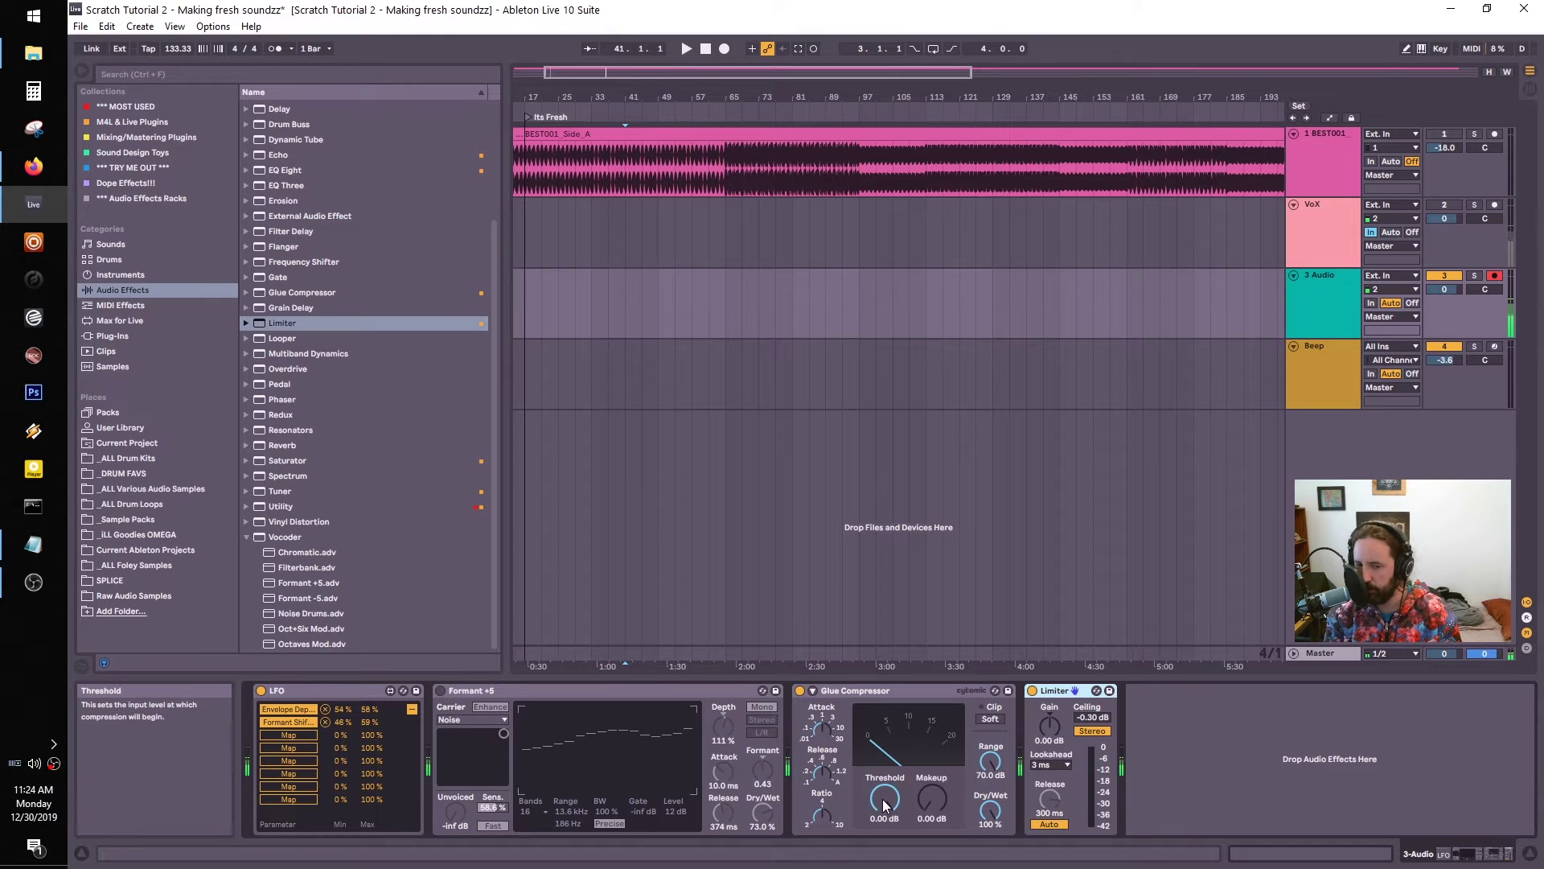
Set the Glue Compressor's threshold to -27.3 dB and makeup gain to 8.25 dB, reactivating the vocoder to hear the result
{"action": "left_click_drag", "start_coordinate": [885, 804], "coordinate": [885, 820]}
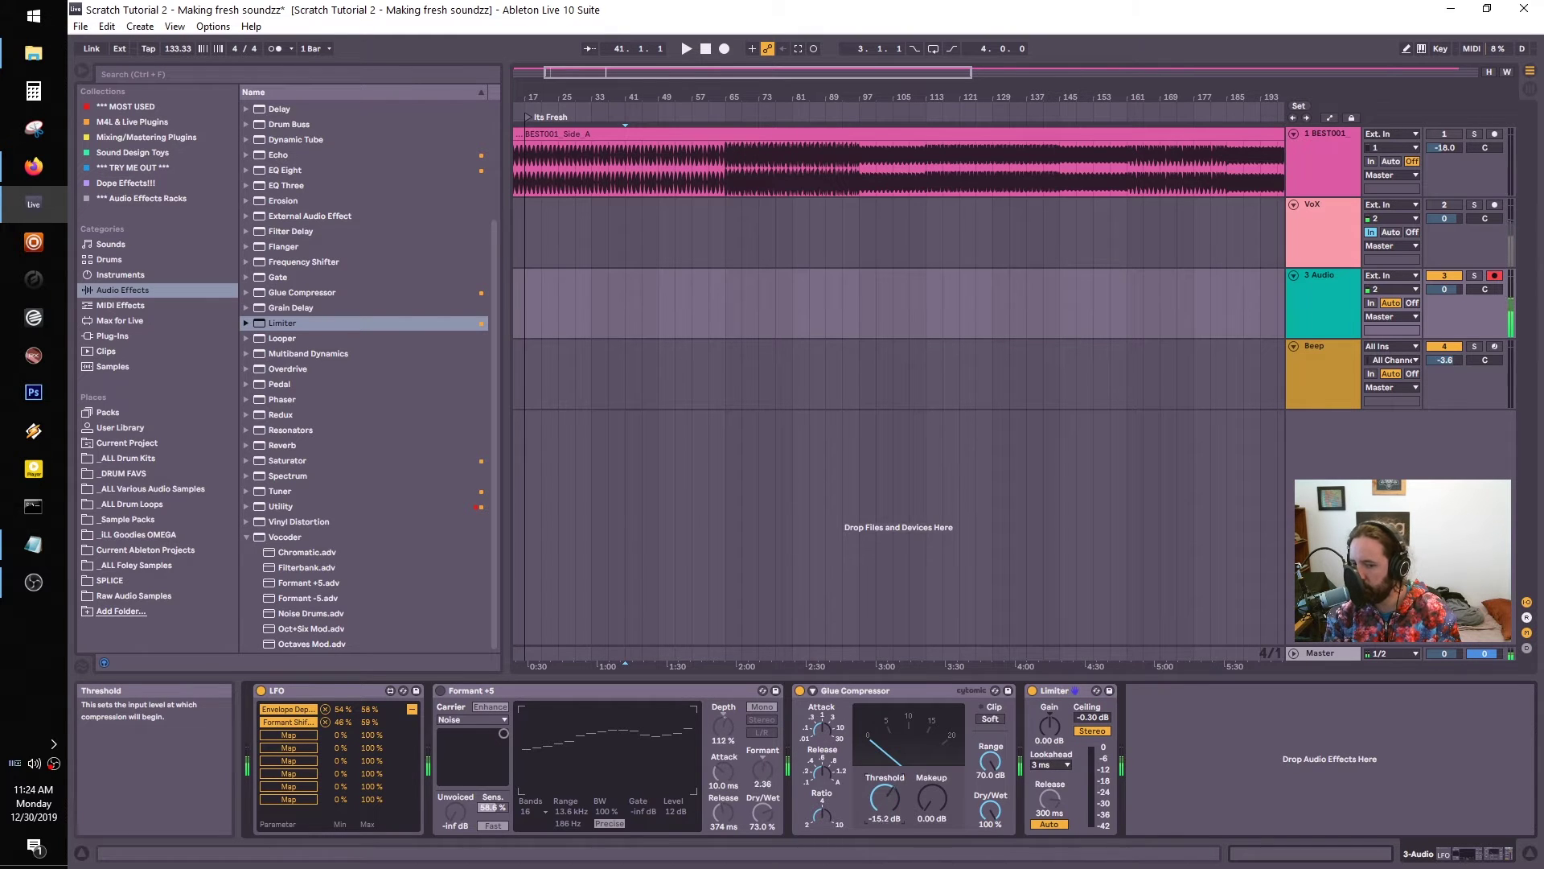
{"action": "left_click_drag", "start_coordinate": [884, 798], "coordinate": [885, 802]}
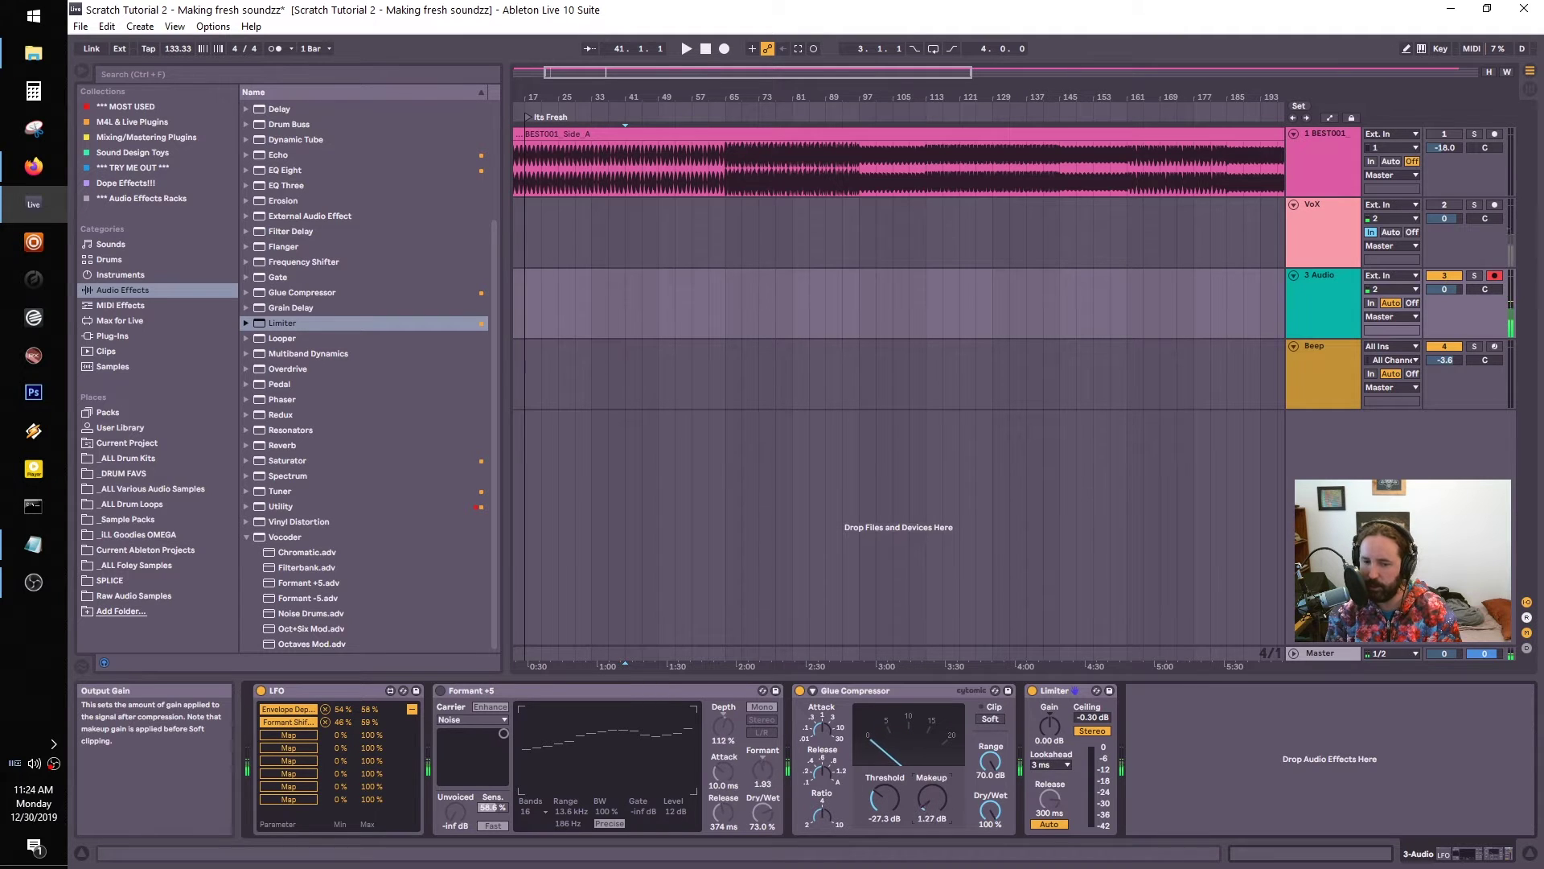
{"action": "mouse_move", "coordinate": [931, 800]}
{"action": "left_mouse_down"}
{"action": "mouse_move", "coordinate": [931, 784]}
{"action": "mouse_move", "coordinate": [930, 803]}
{"action": "left_mouse_up"}
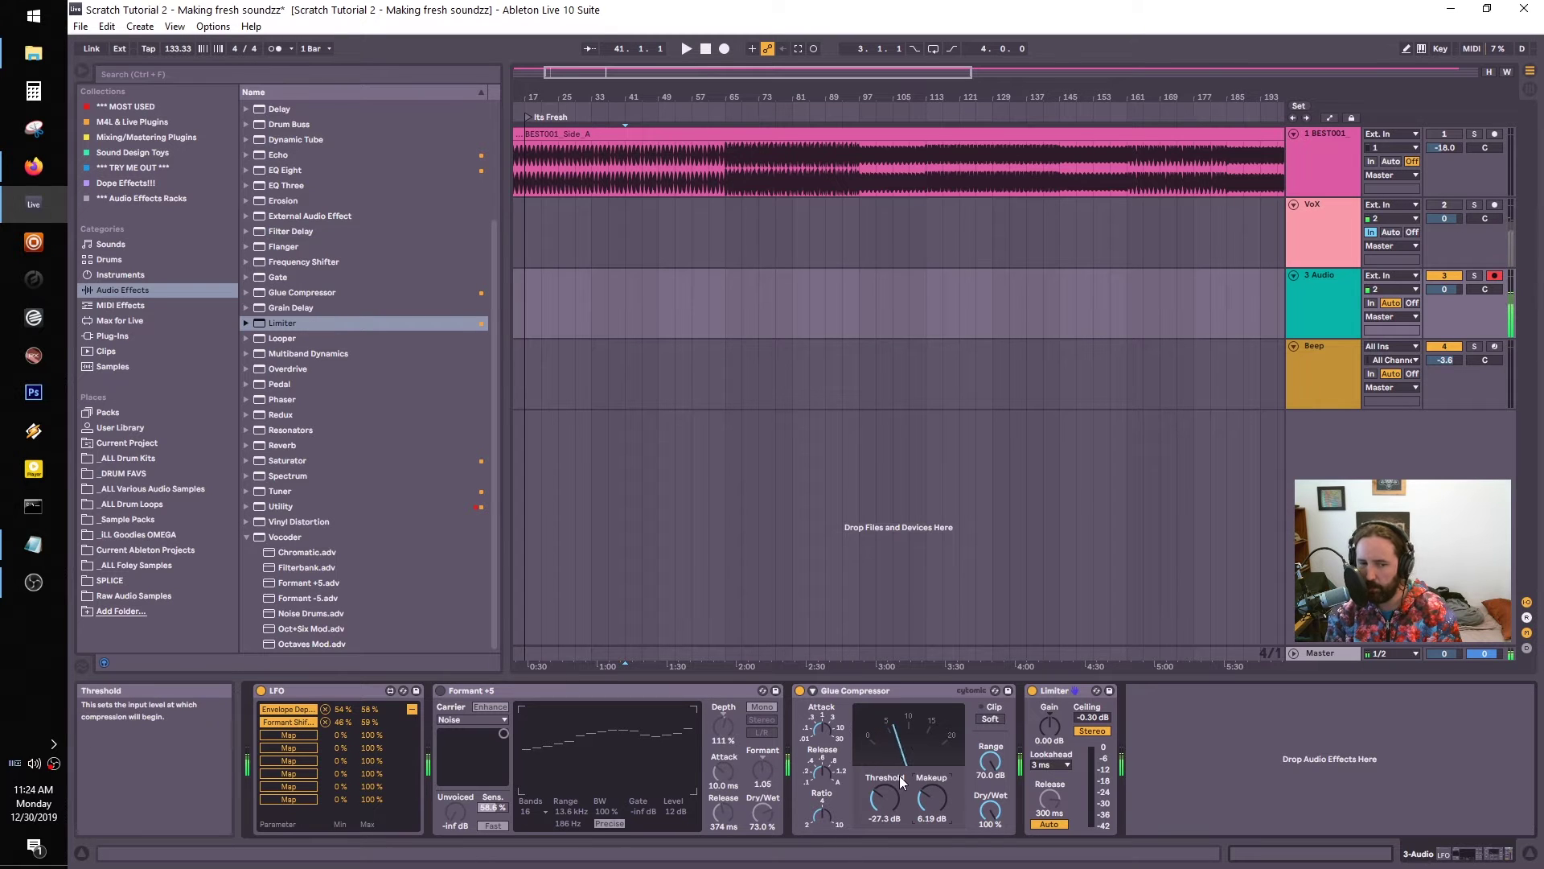
{"action": "left_click", "coordinate": [441, 690]}
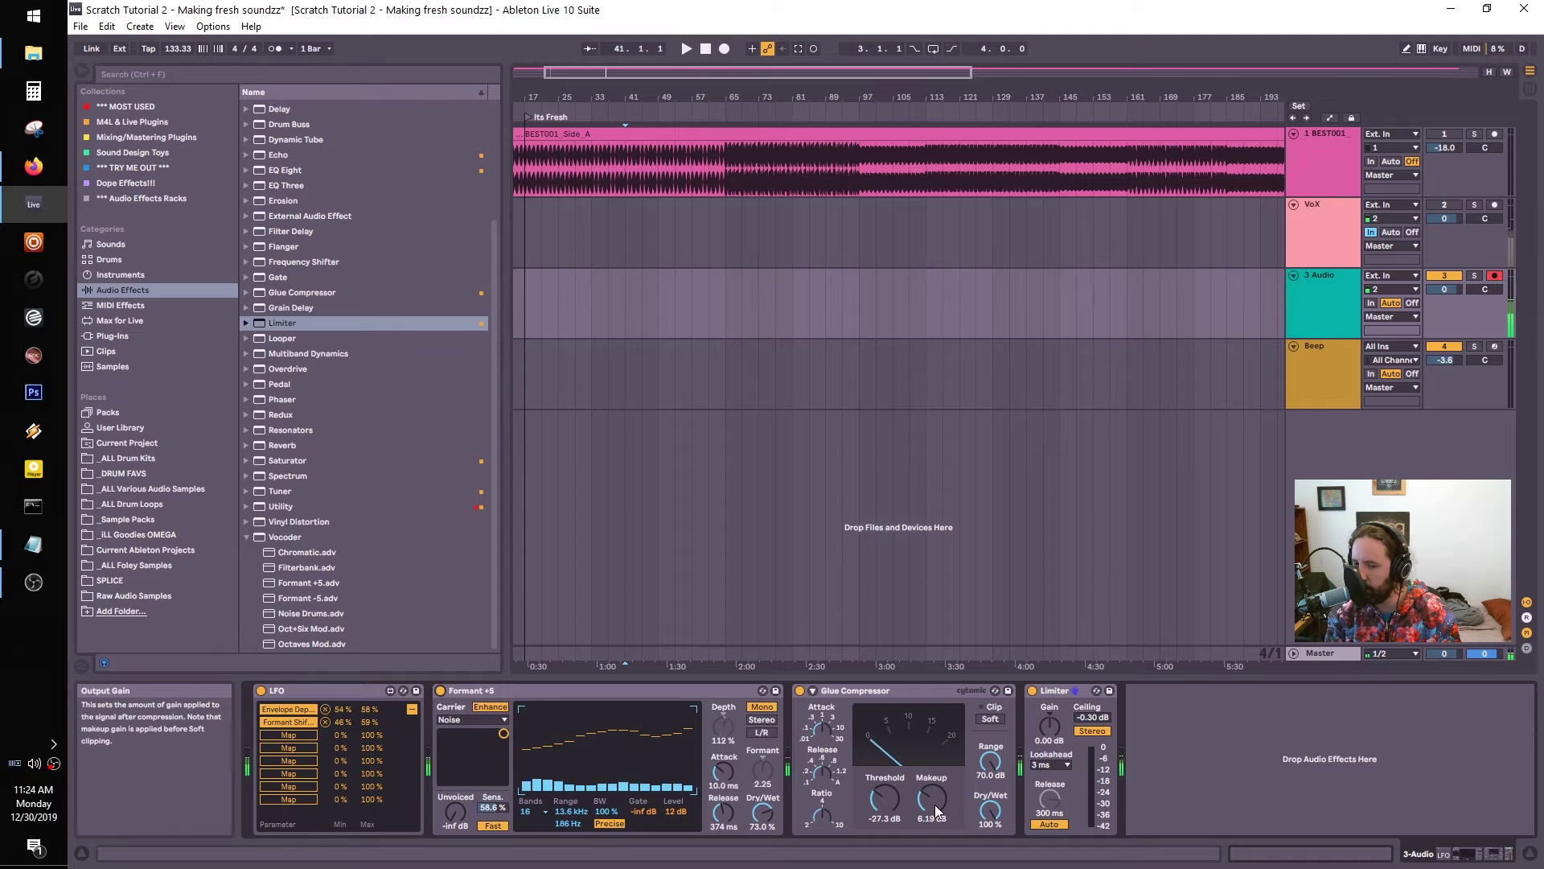
{"action": "left_click_drag", "start_coordinate": [930, 799], "coordinate": [931, 792]}
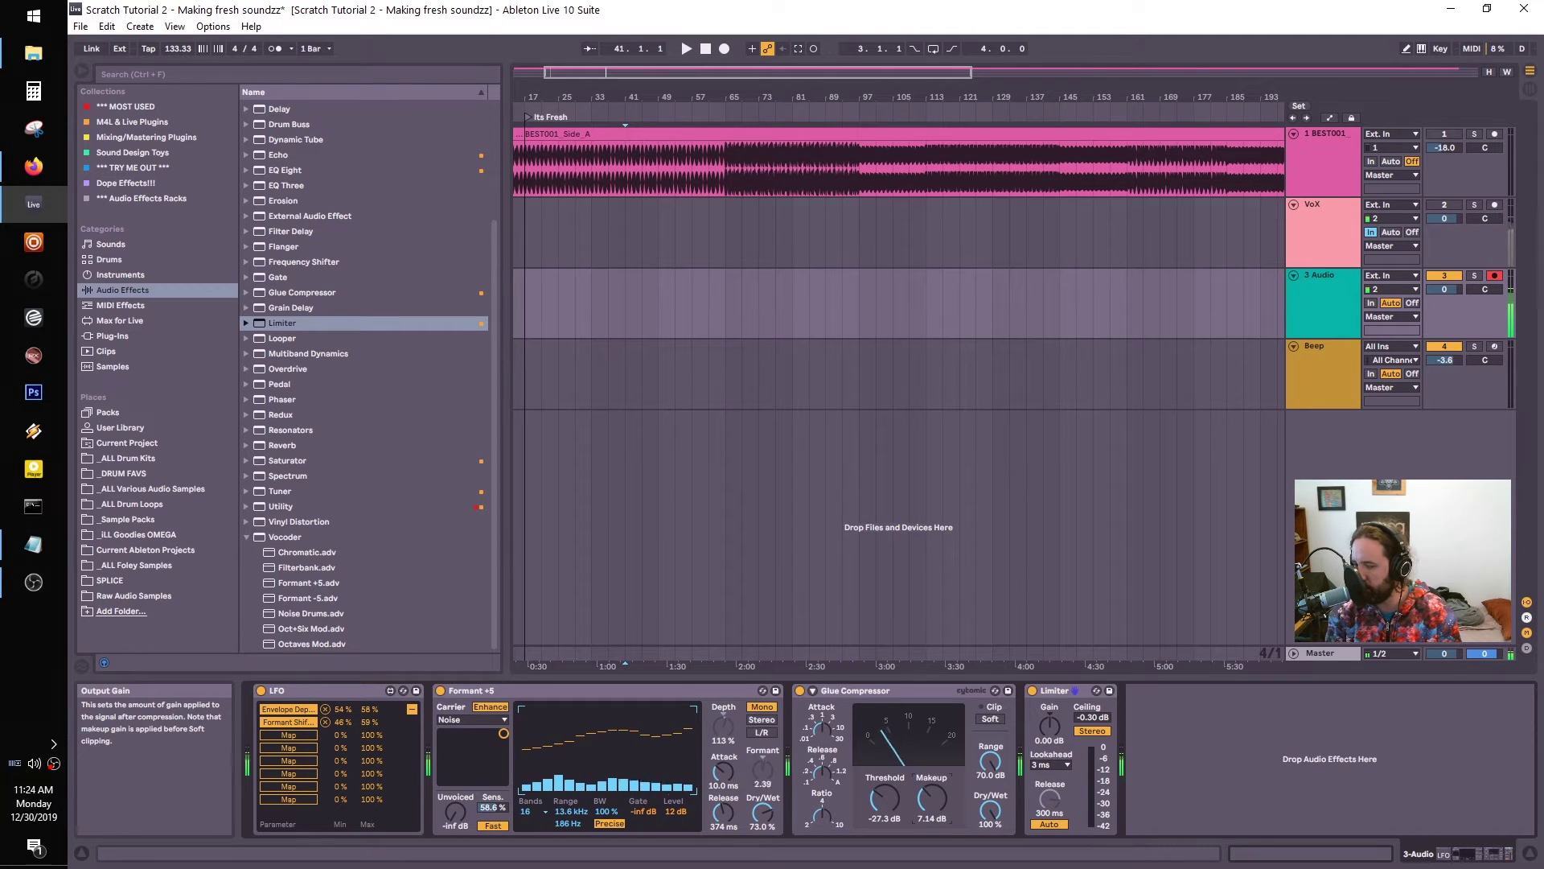
{"action": "left_click_drag", "start_coordinate": [930, 792], "coordinate": [931, 783]}
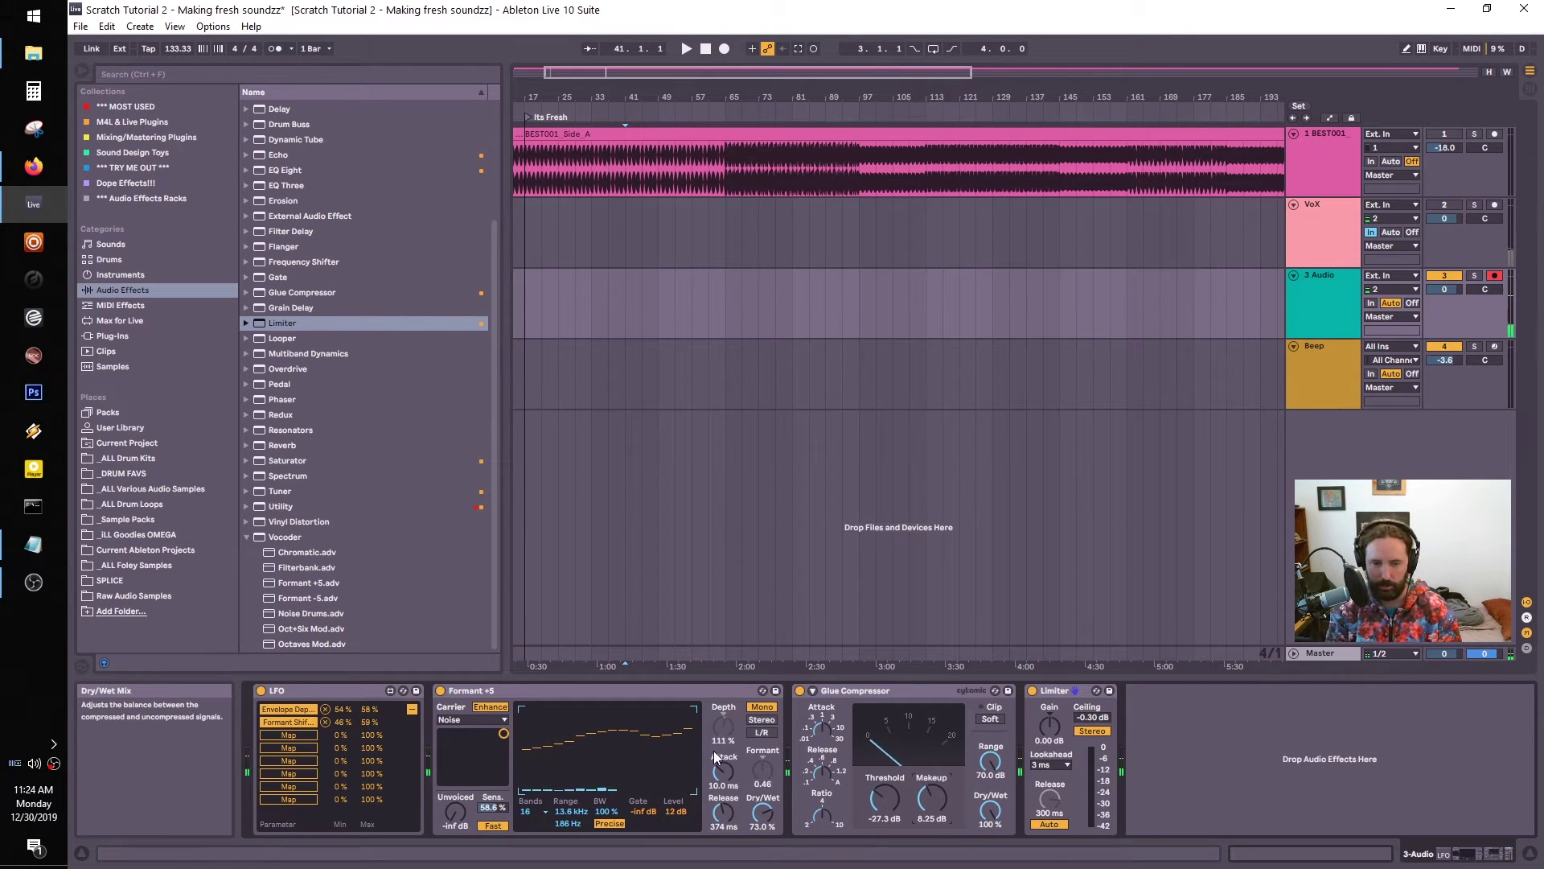
Adjust the vocoder's Dry/Wet to 71.5% and group the LFO, vocoder, Glue Compressor and Limiter into one audio effect rack
{"action": "left_click", "coordinate": [365, 690]}
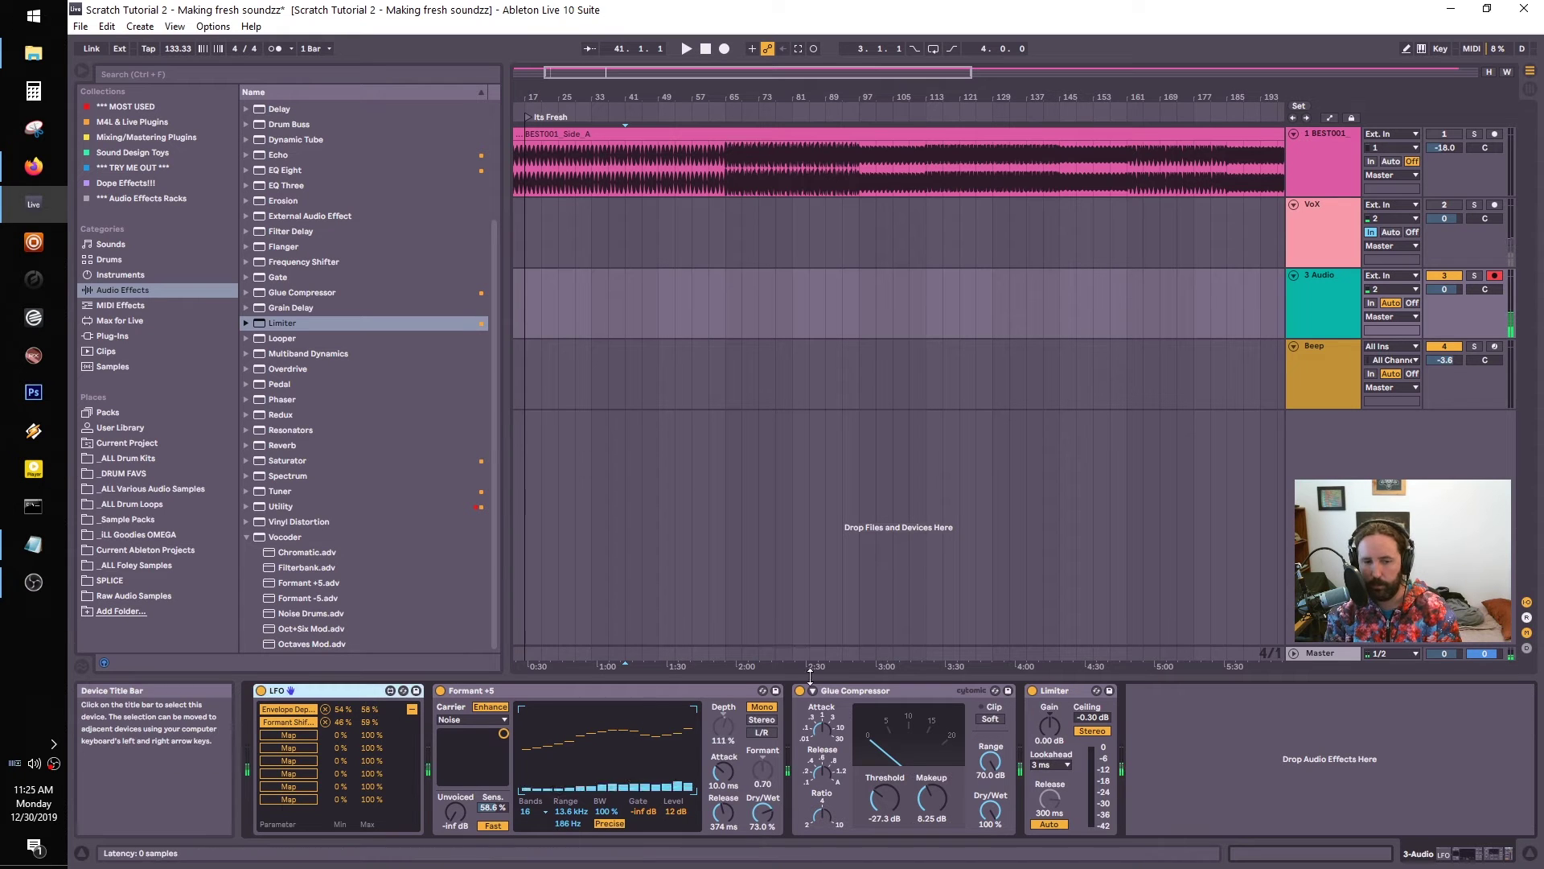
{"action": "left_click", "coordinate": [1065, 690], "text": "shift"}
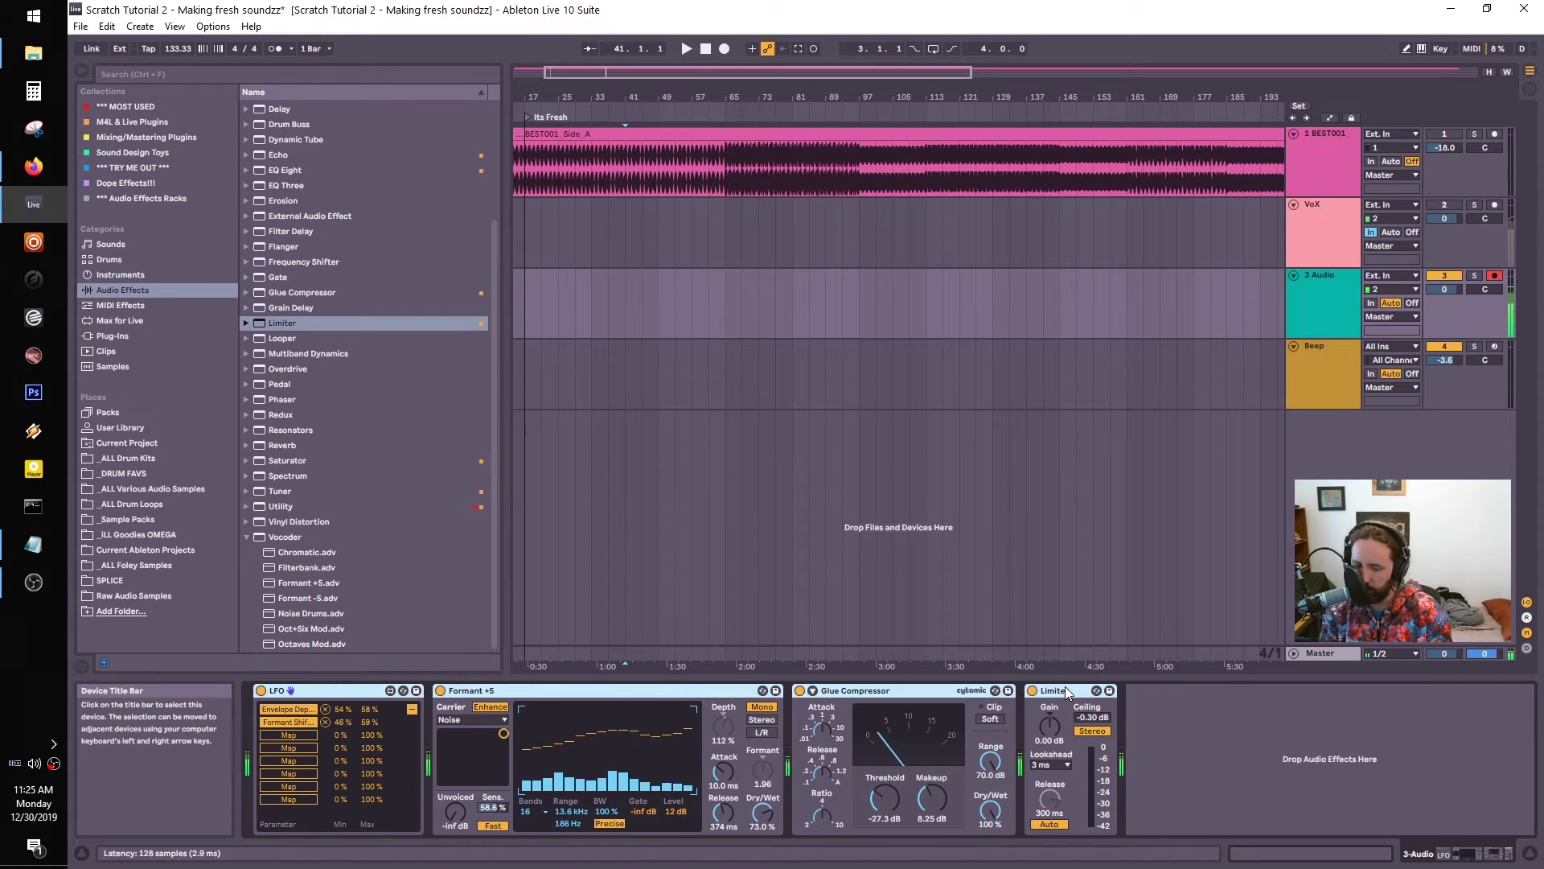
{"action": "left_click", "coordinate": [998, 803]}
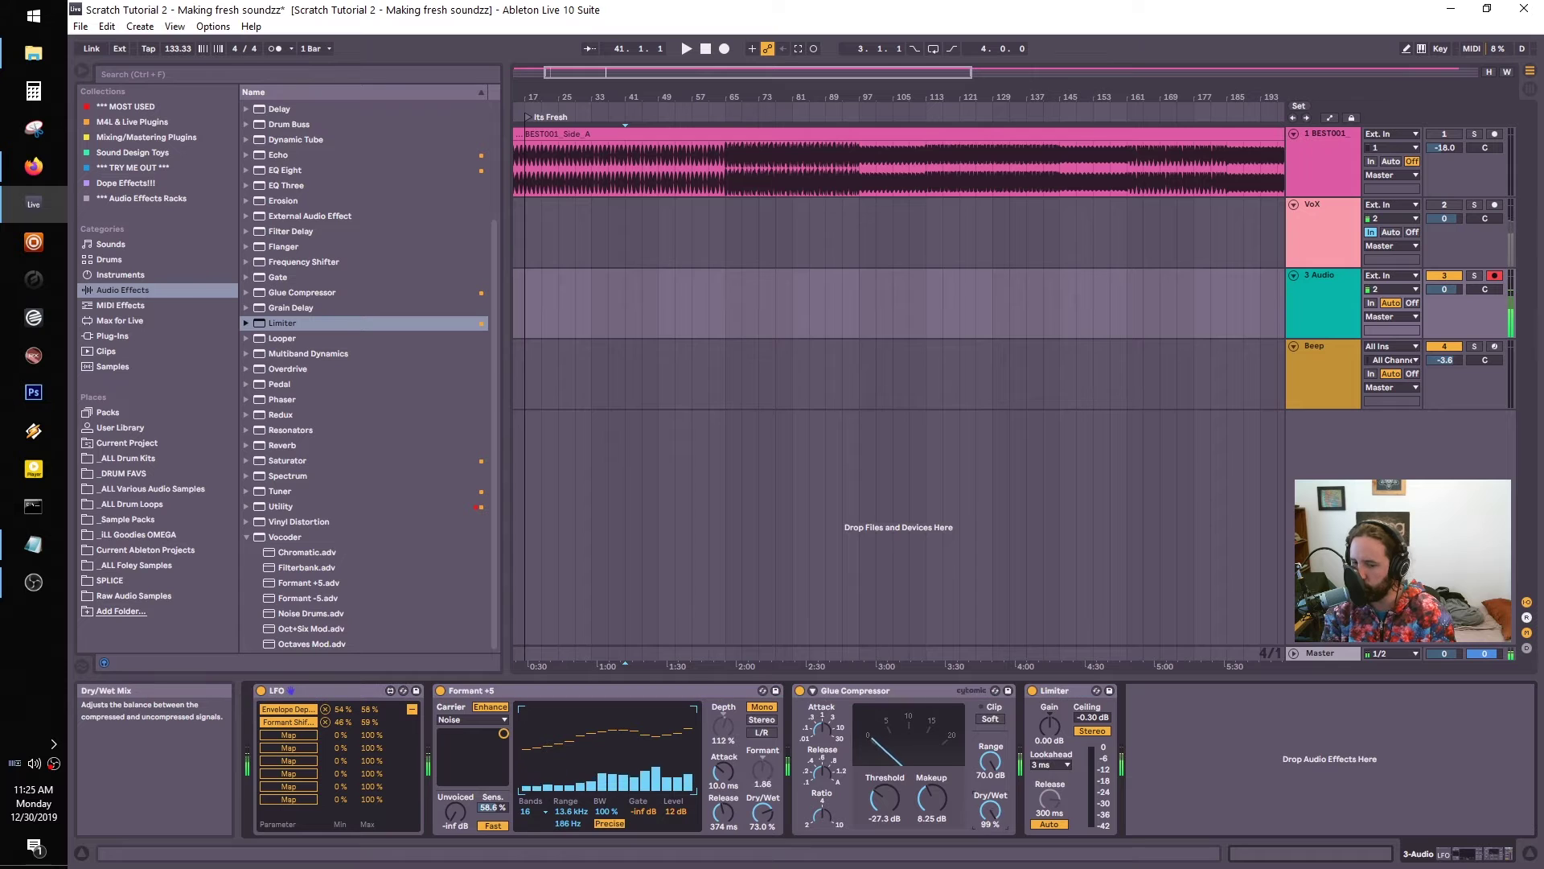
{"action": "left_click_drag", "start_coordinate": [762, 813], "coordinate": [763, 868]}
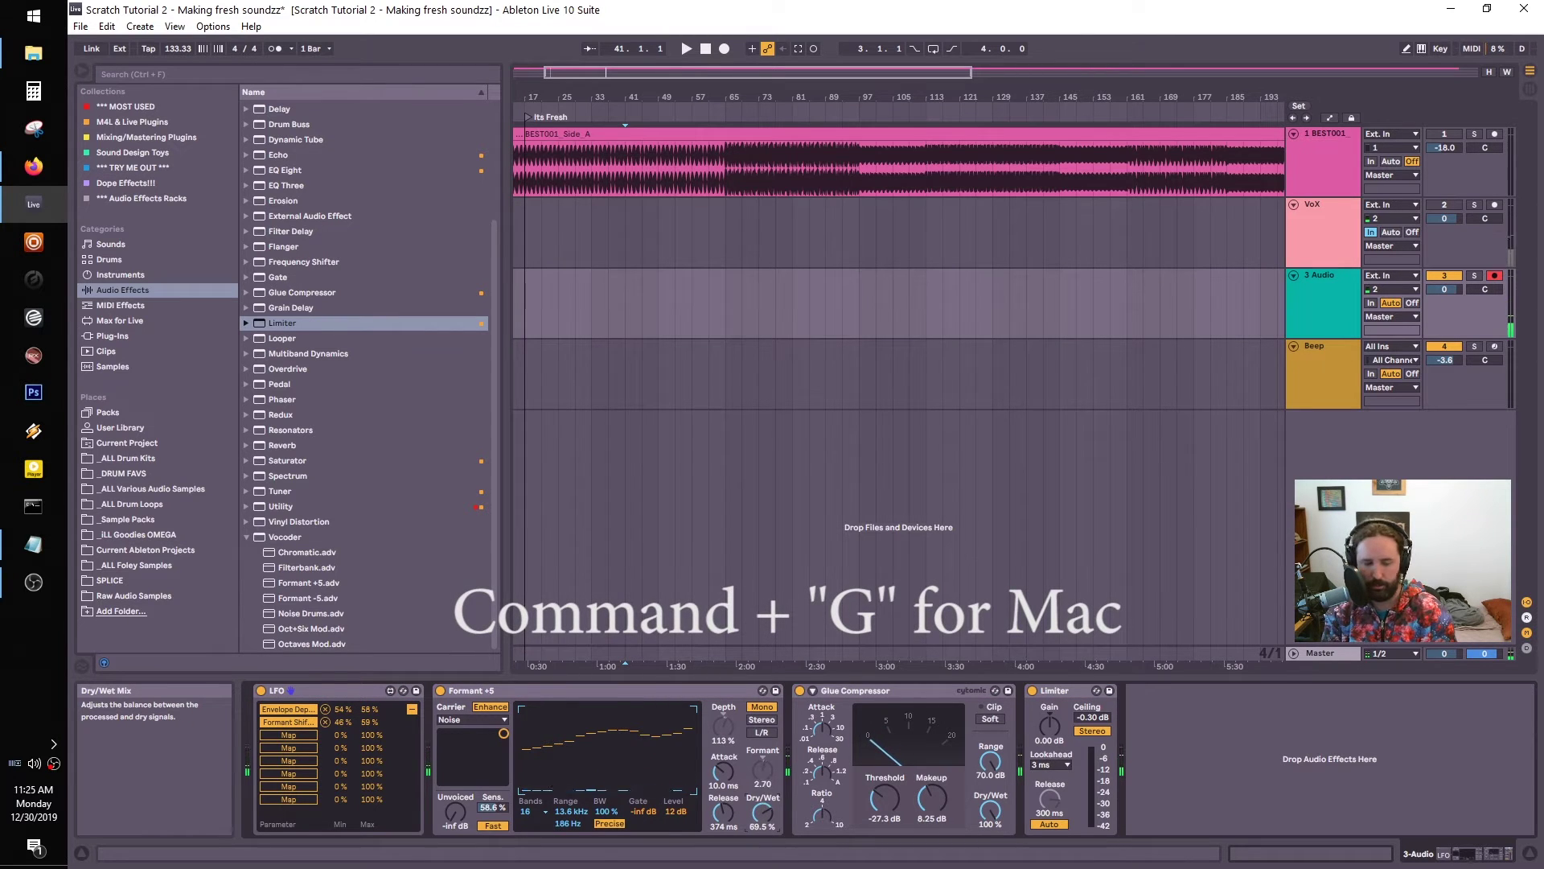
{"action": "left_click_drag", "start_coordinate": [762, 813], "coordinate": [763, 753]}
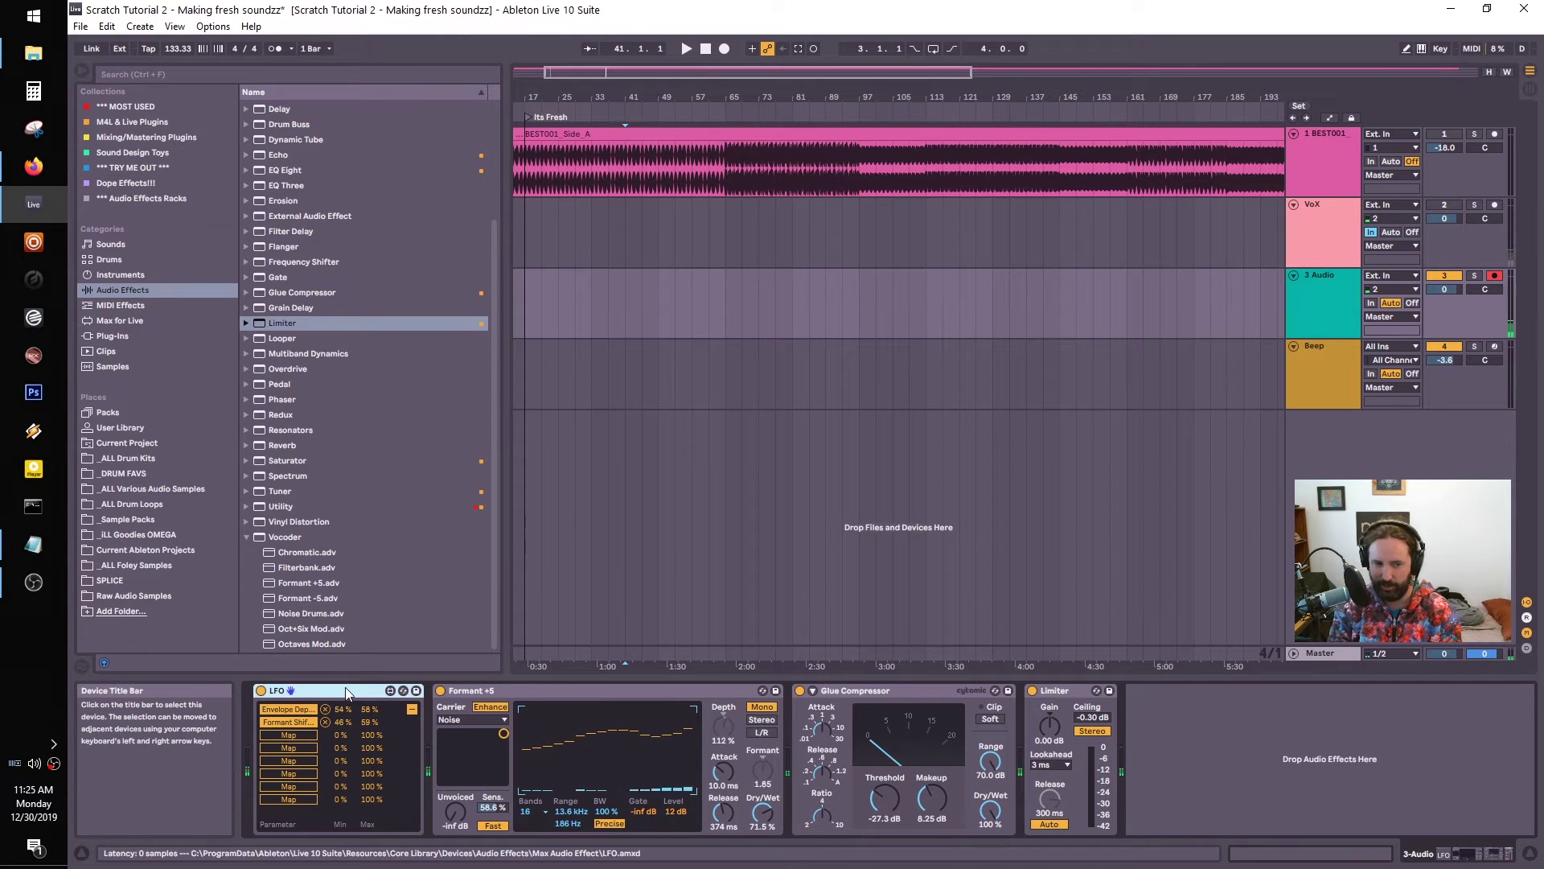
{"action": "key", "text": "ctrl+g"}
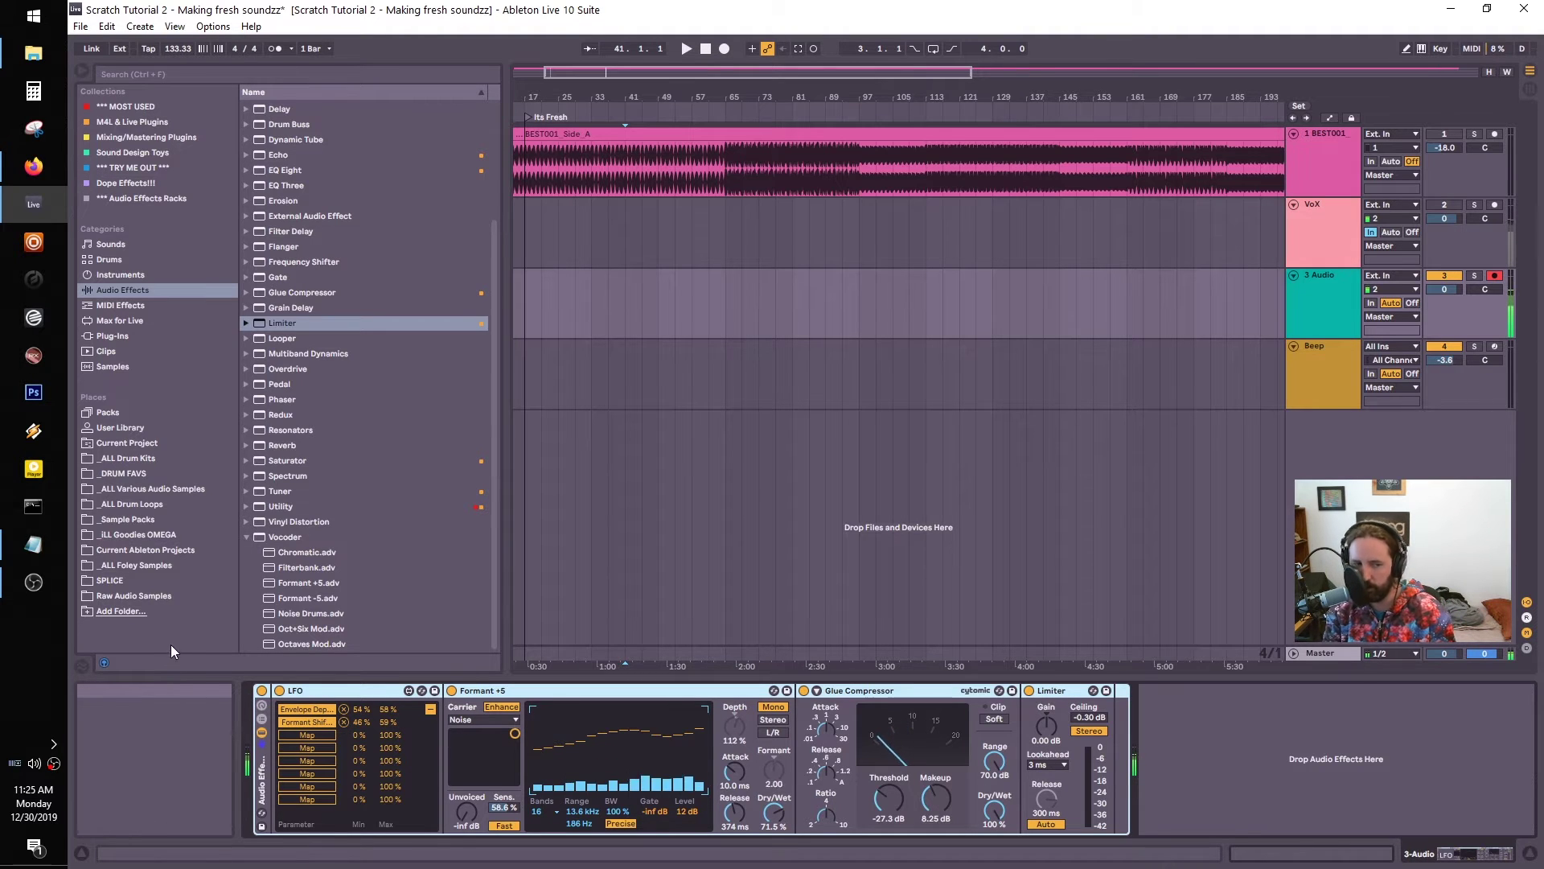
Switch the whole effect rack off and on to compare the dry and processed voice, leaving the rack bypassed
{"action": "left_click", "coordinate": [261, 691]}
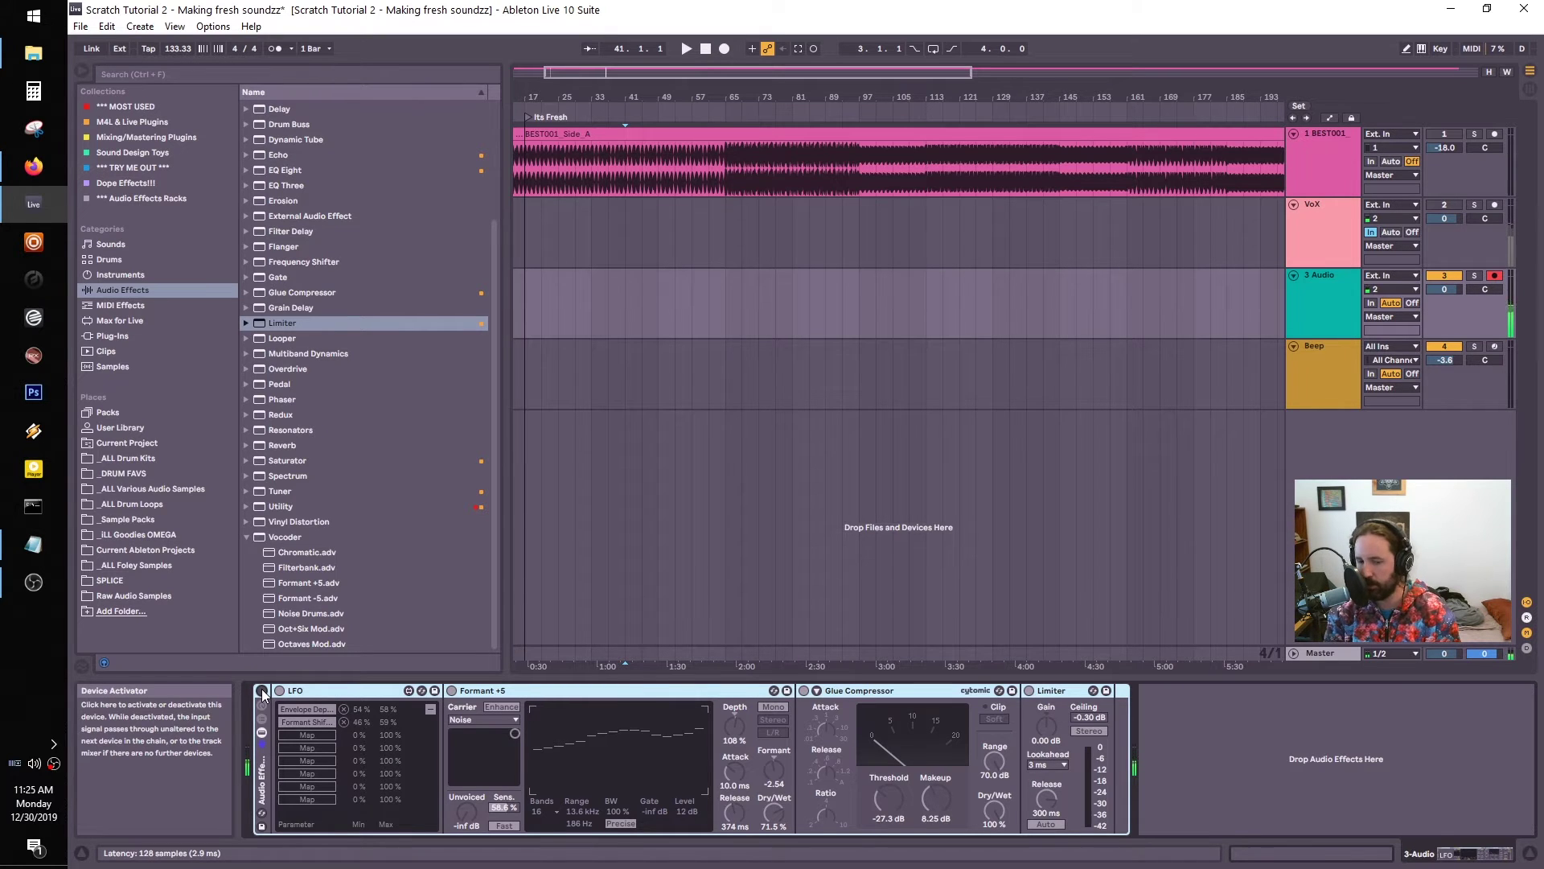
{"action": "left_click", "coordinate": [262, 691]}
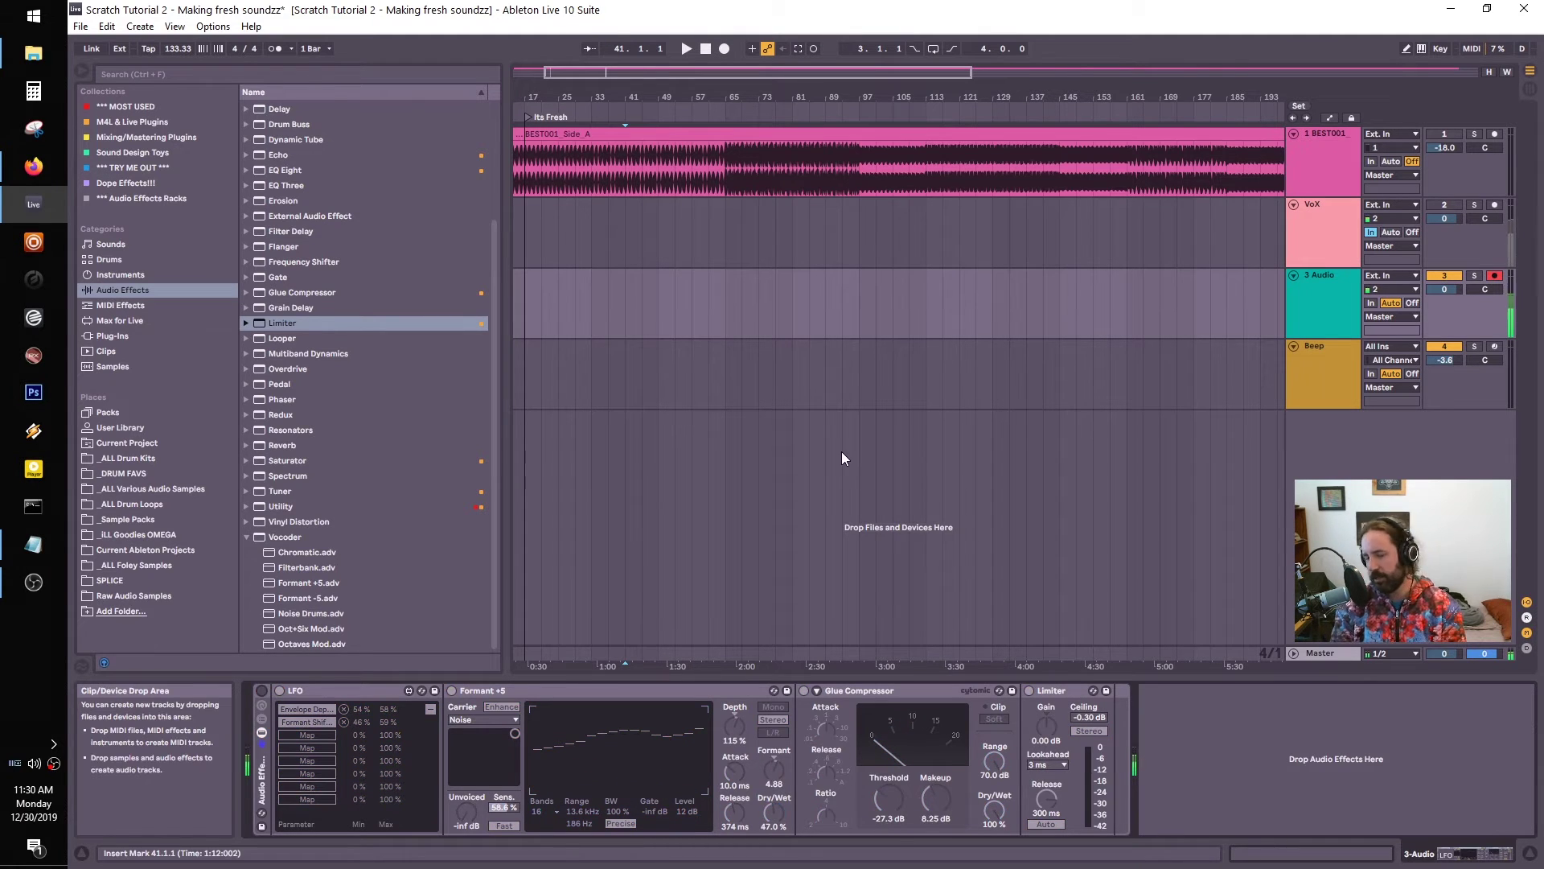
{"action": "left_click", "coordinate": [262, 690]}
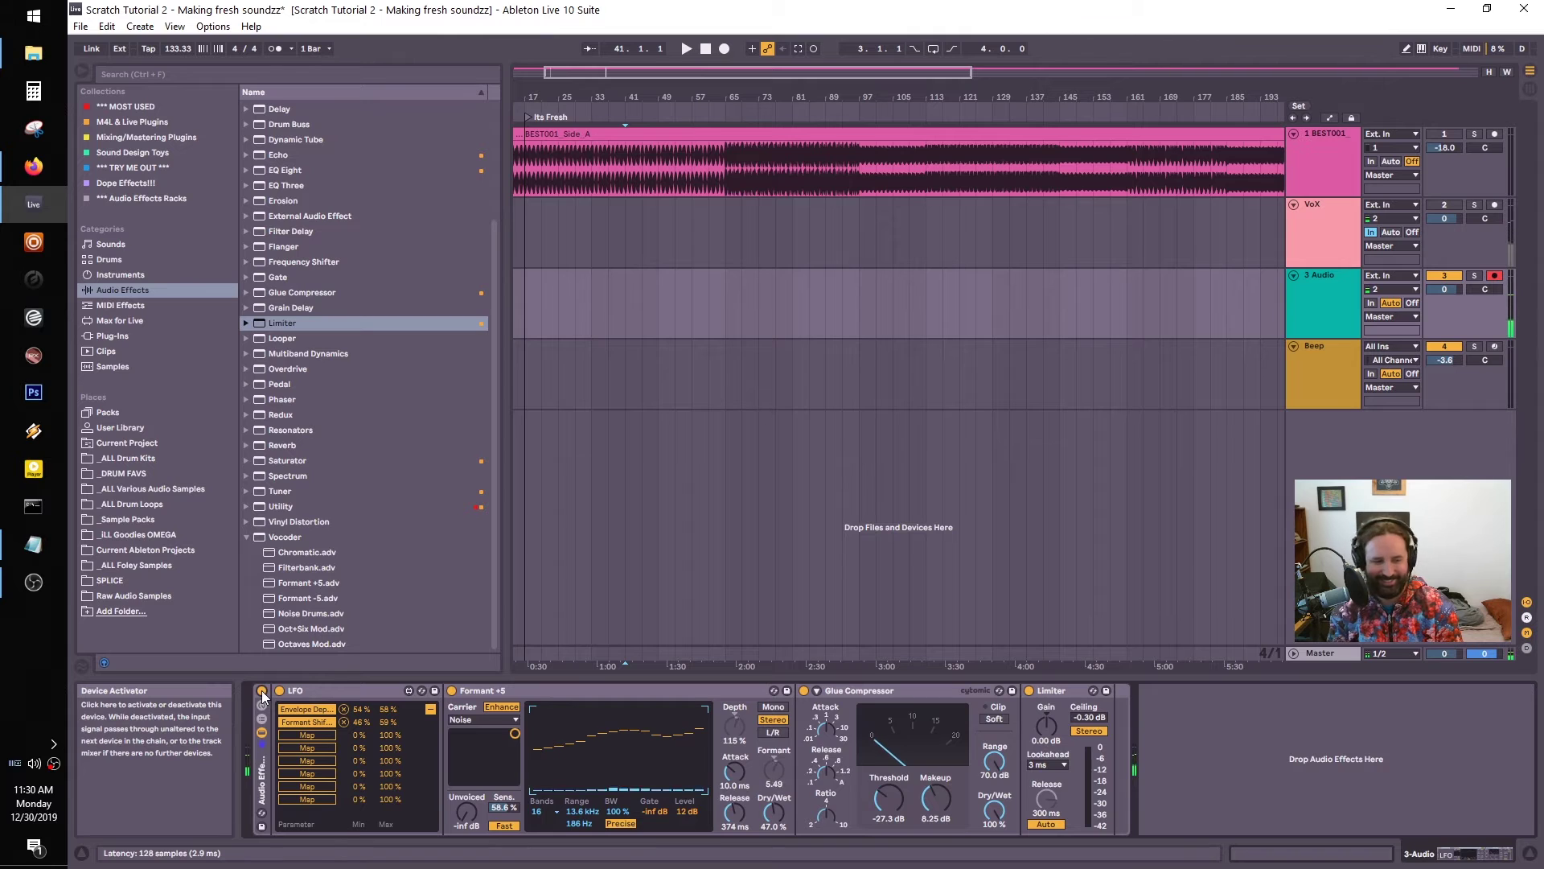
{"action": "left_click", "coordinate": [262, 690]}
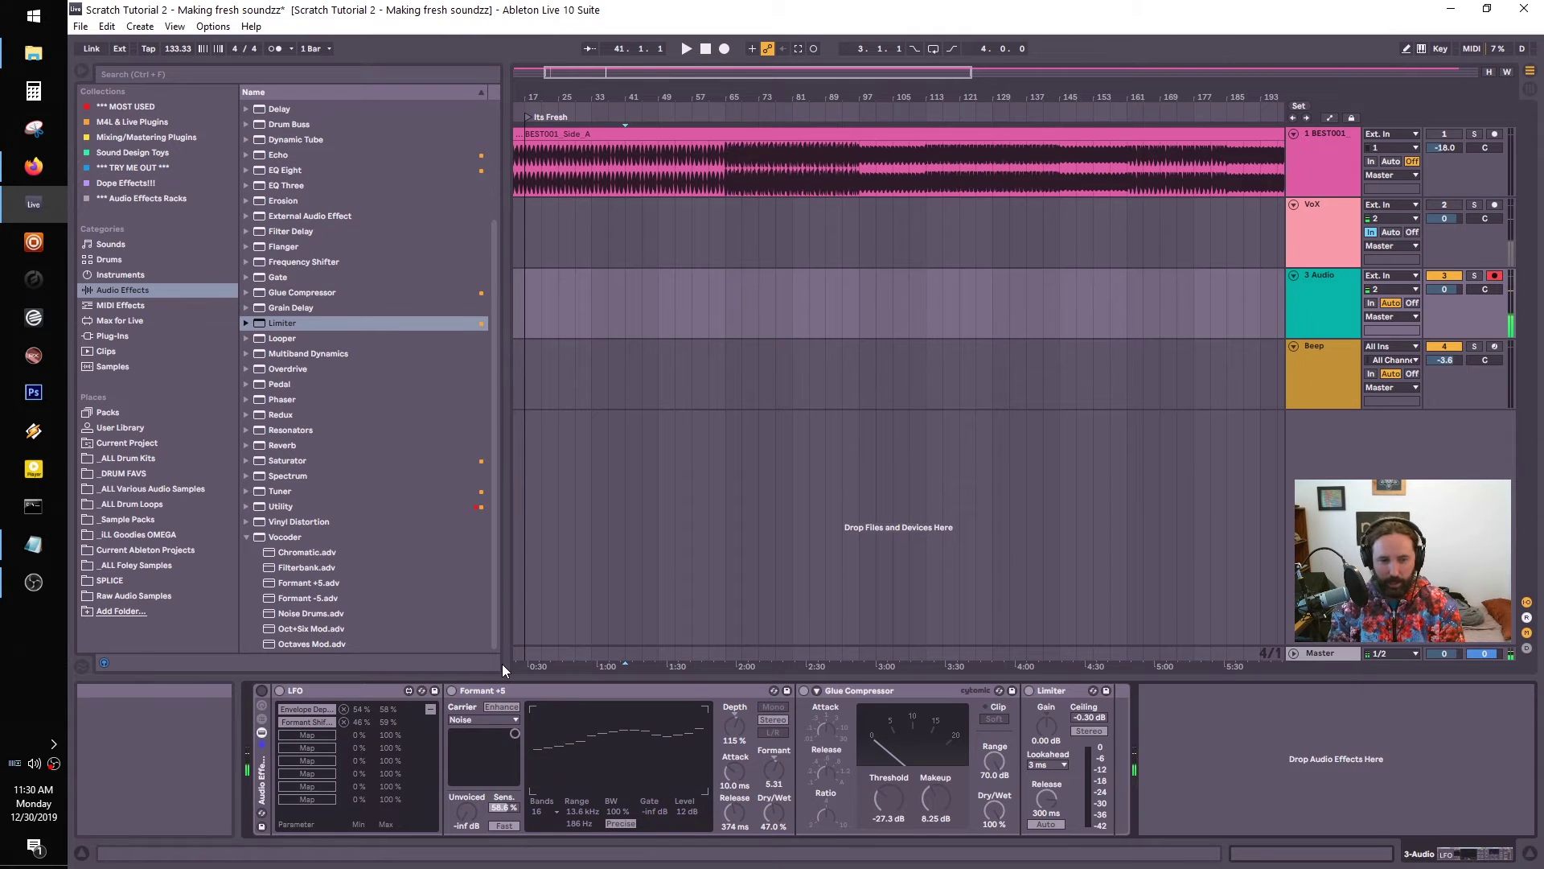
Save the LFO device's settings to the User Library as a preset named The Fresh Rack
{"action": "left_click", "coordinate": [435, 691]}
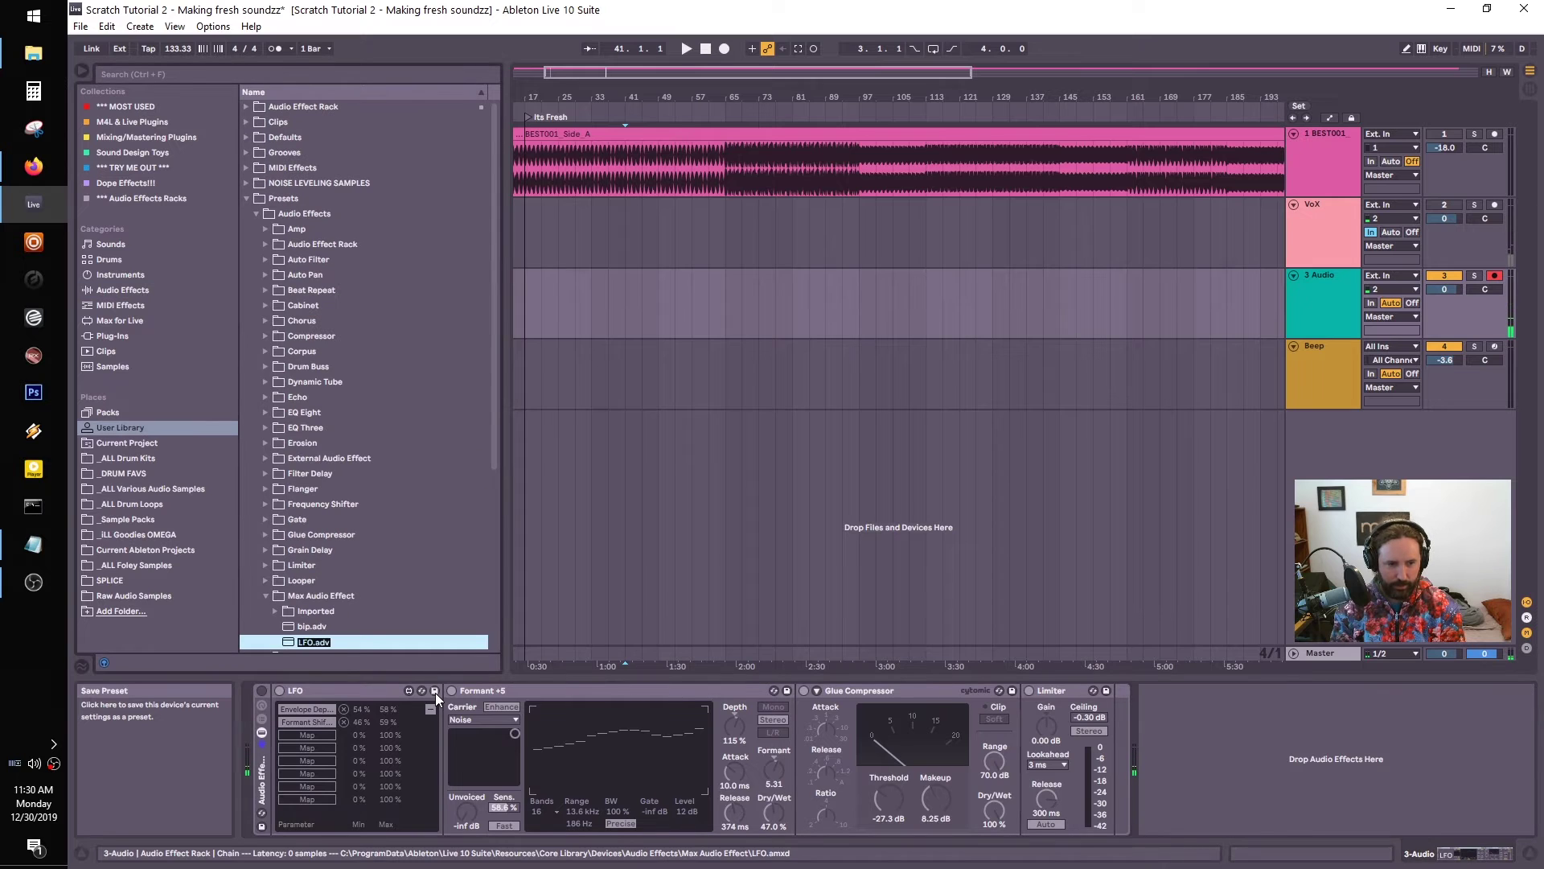
{"action": "type", "text": "The"}
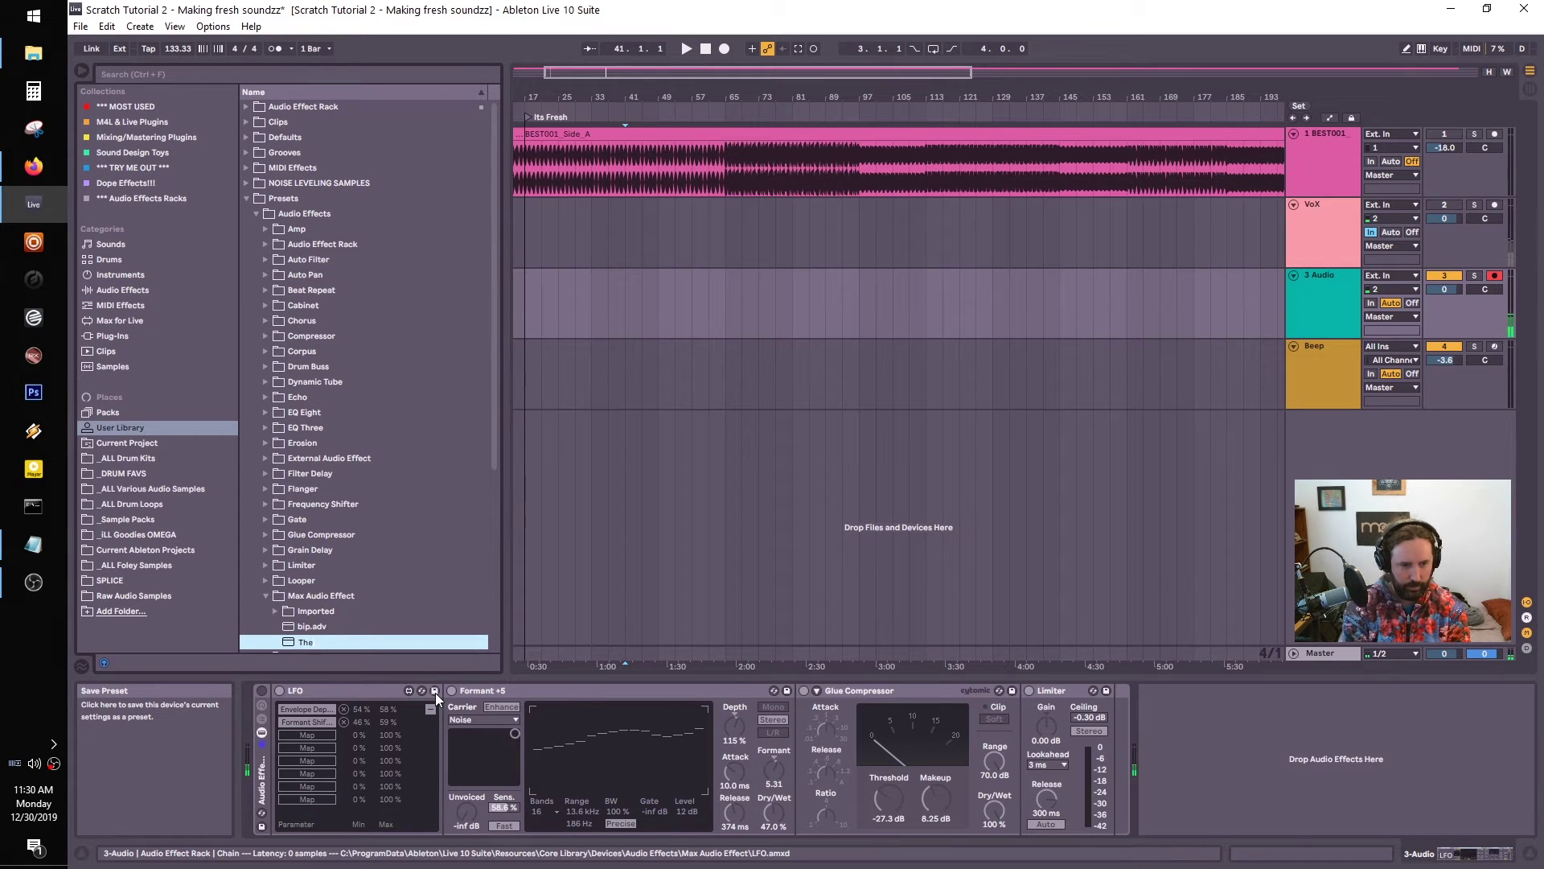
{"action": "type", "text": " Fresh R"}
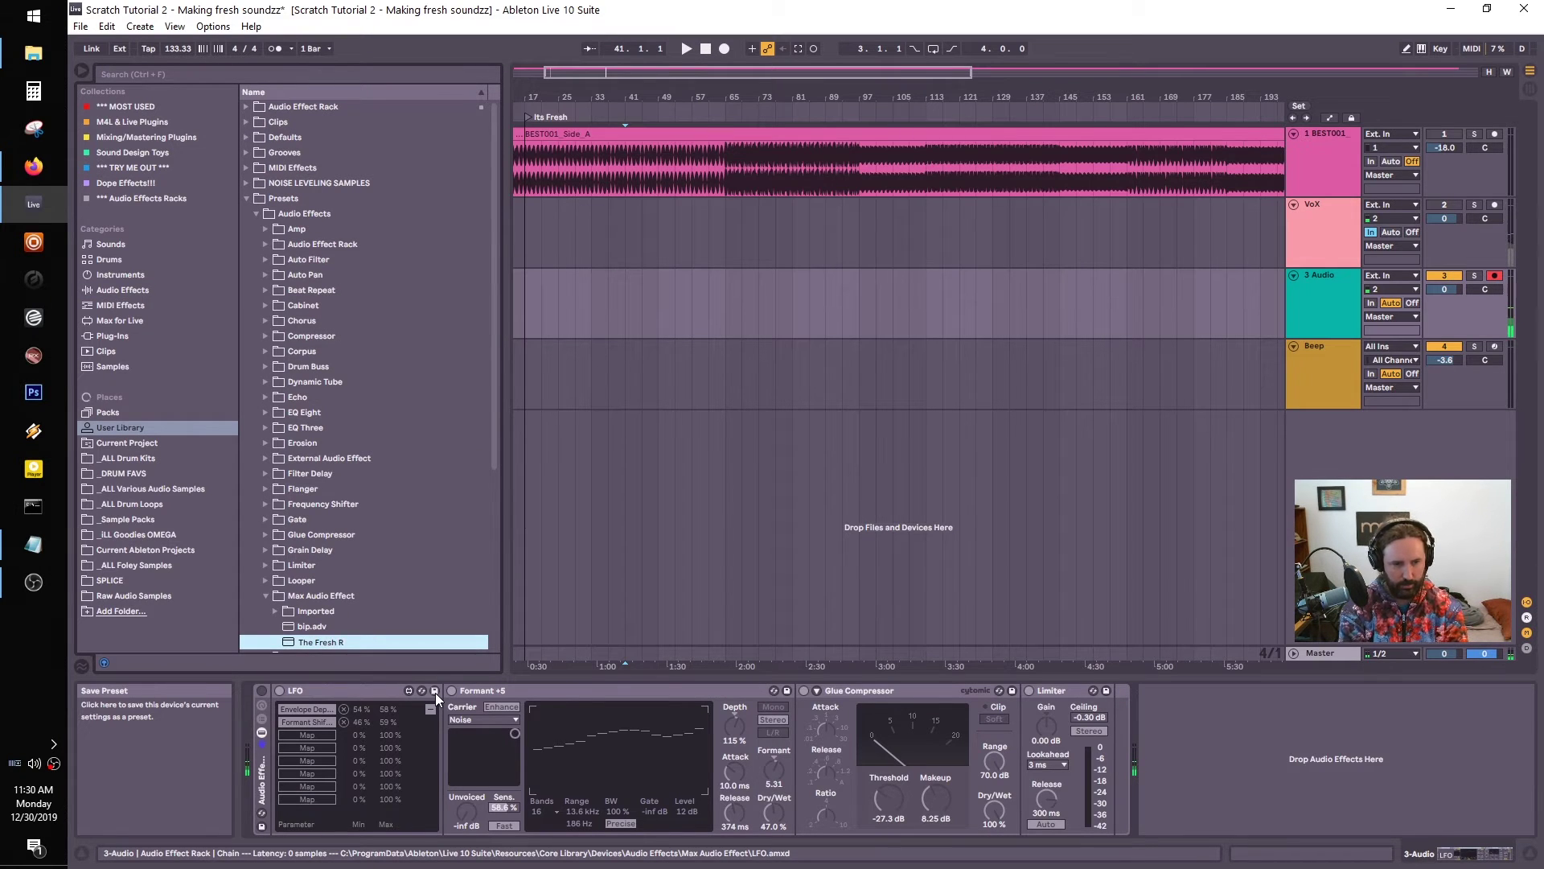
{"action": "type", "text": "ack"}
{"action": "key", "text": "Return"}
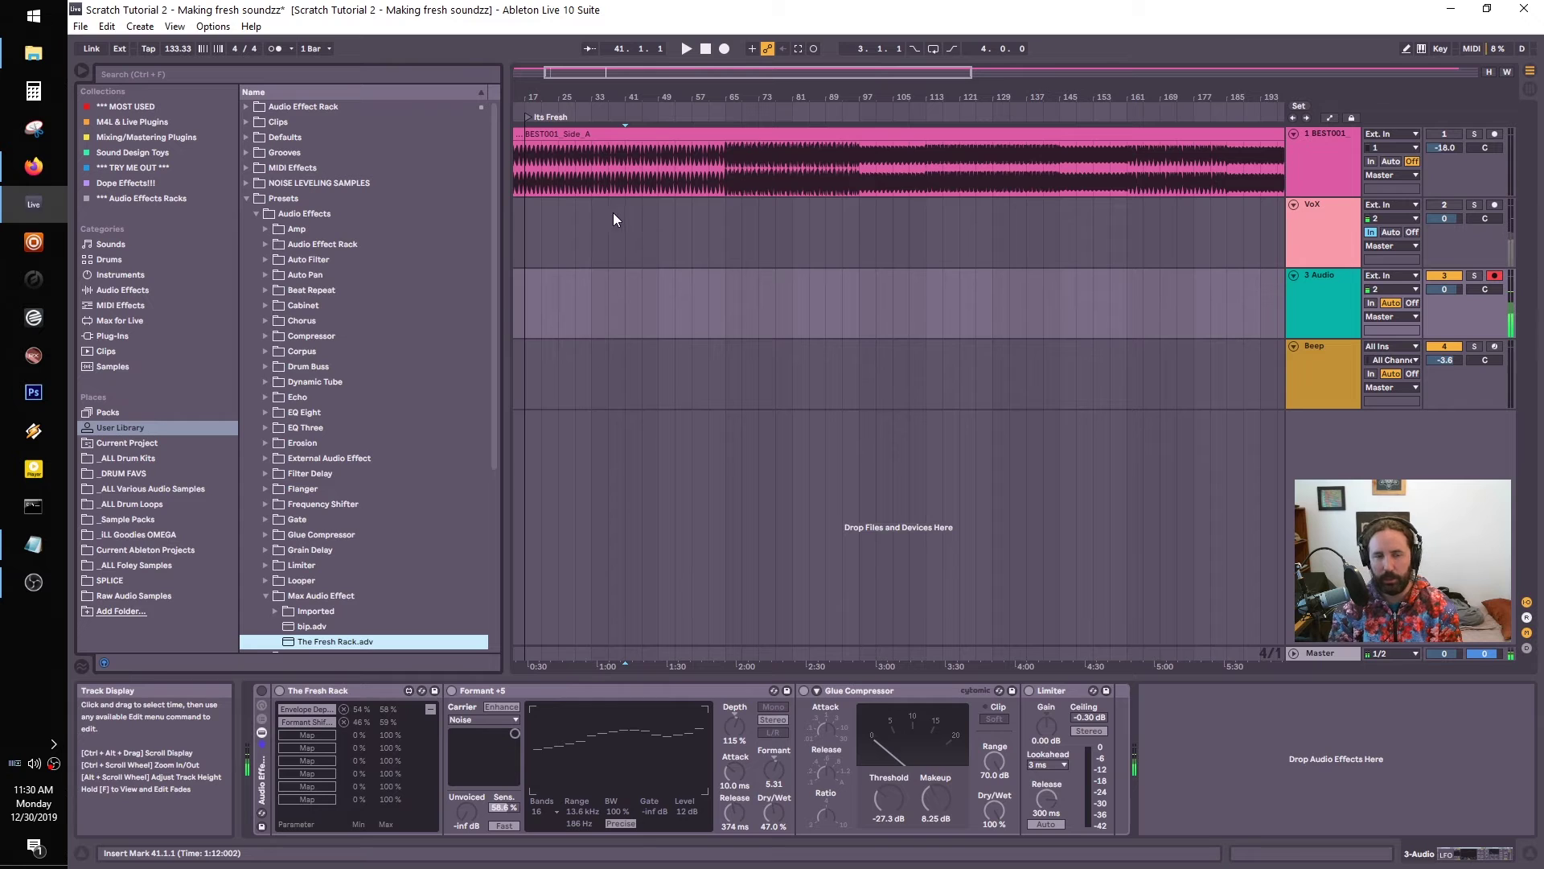
Play the BEST001_Side_A track from bar 25, first soloed and again with the solo removed
{"action": "left_click", "coordinate": [565, 183]}
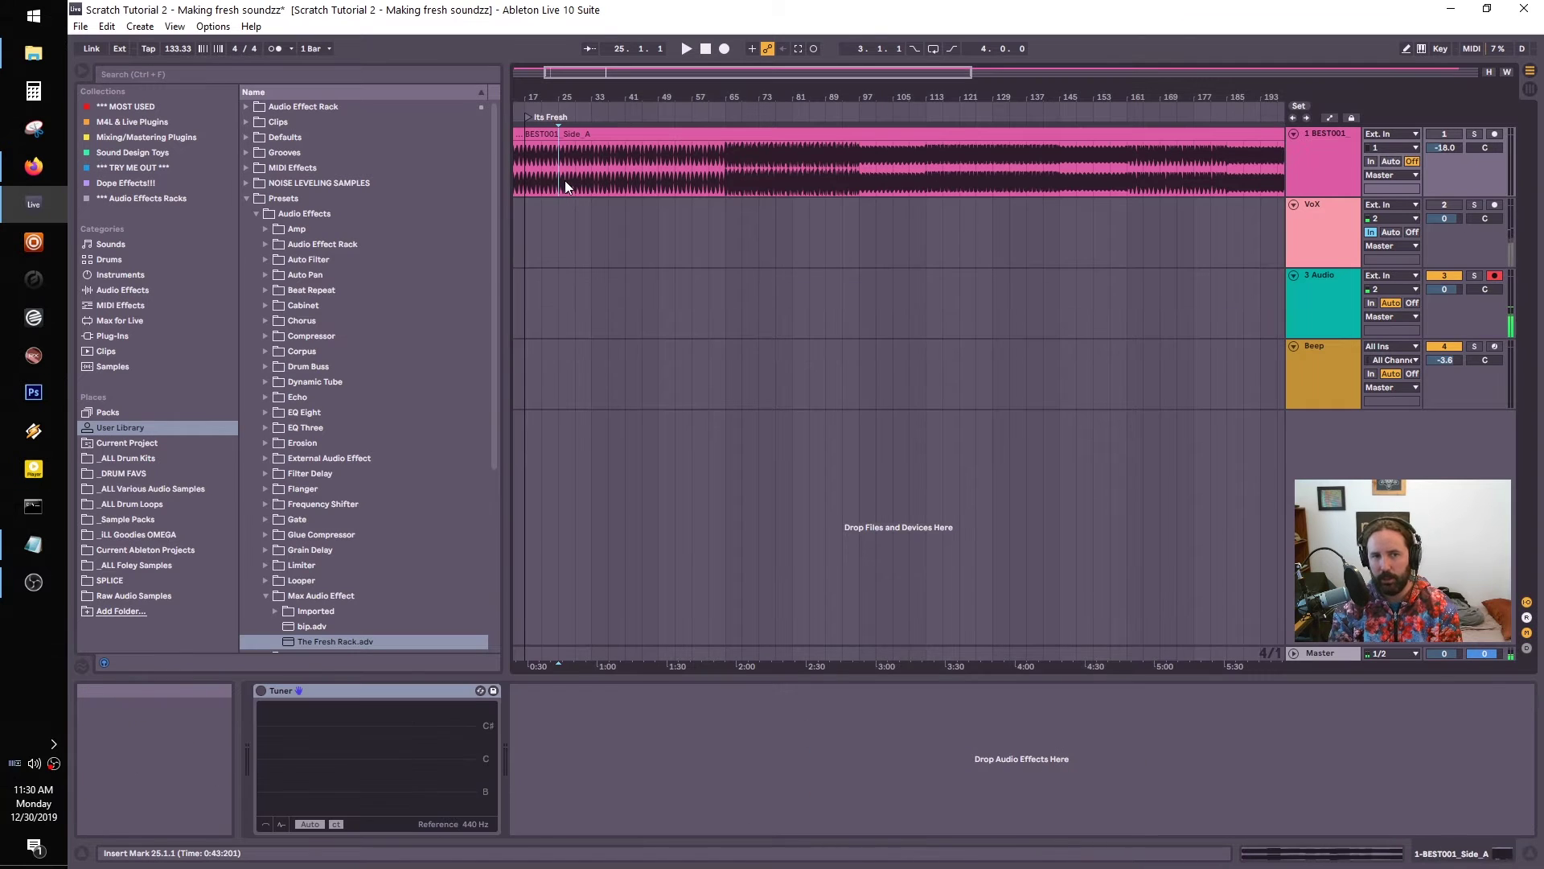
{"action": "key", "text": "space"}
{"action": "key", "text": "space"}
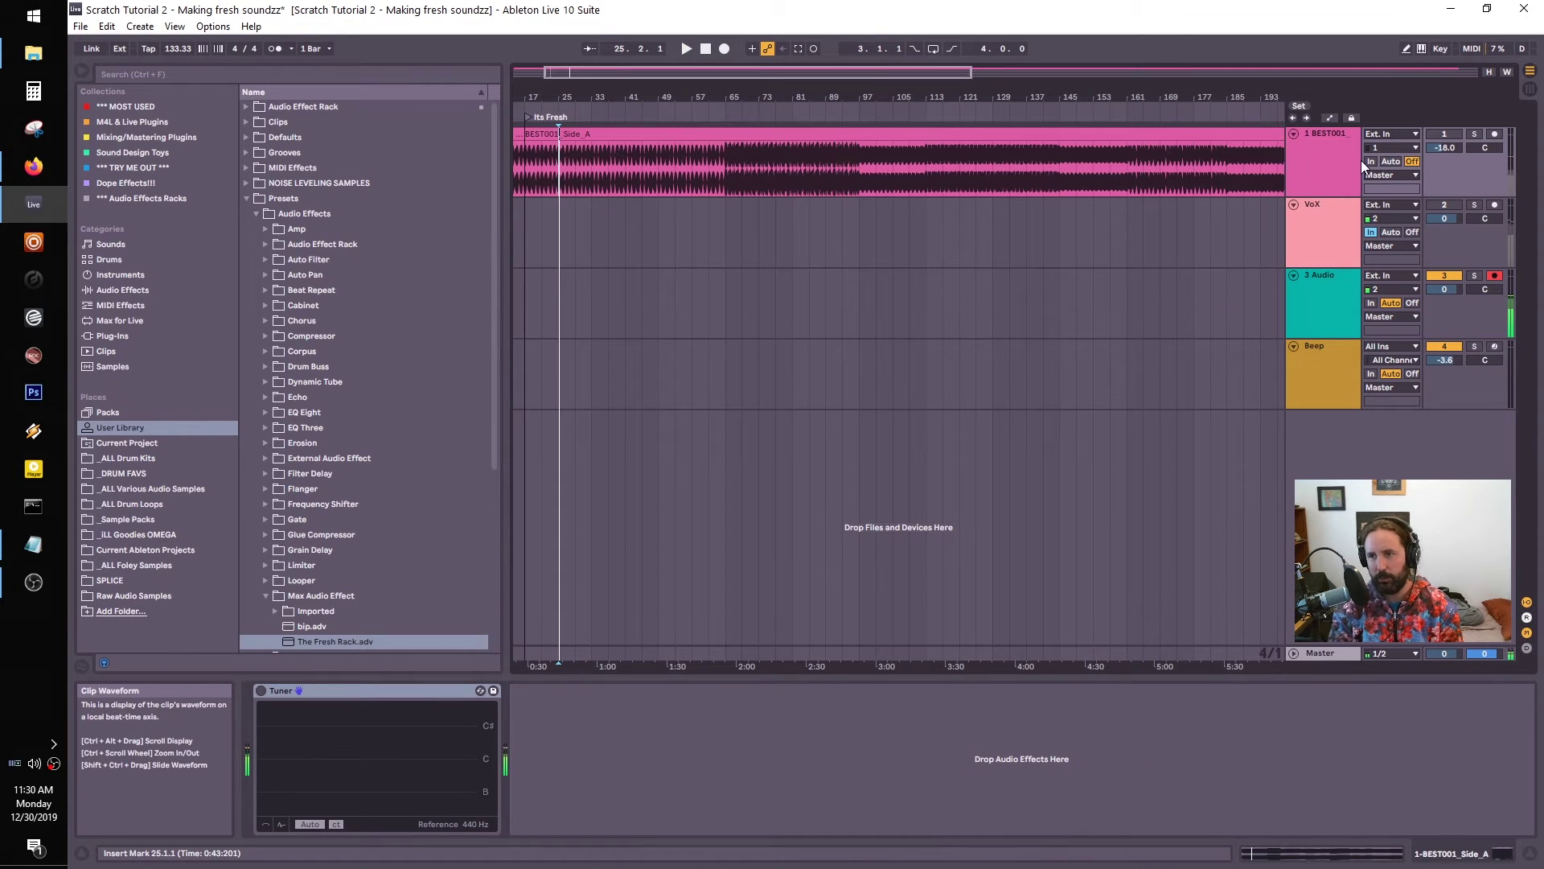
{"action": "left_click", "coordinate": [1475, 134]}
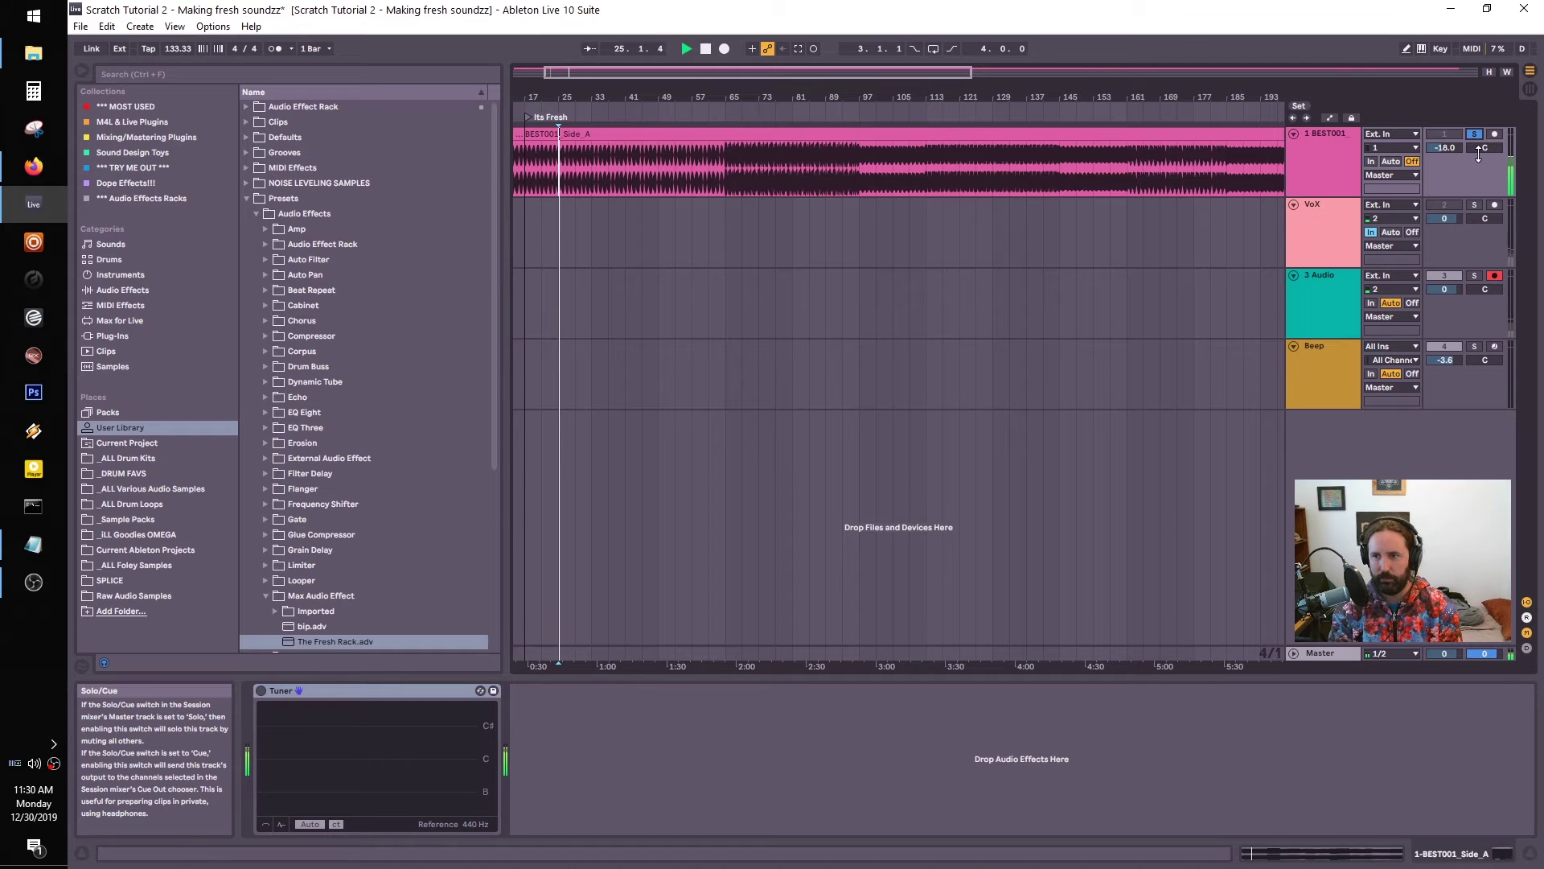
{"action": "key", "text": "space"}
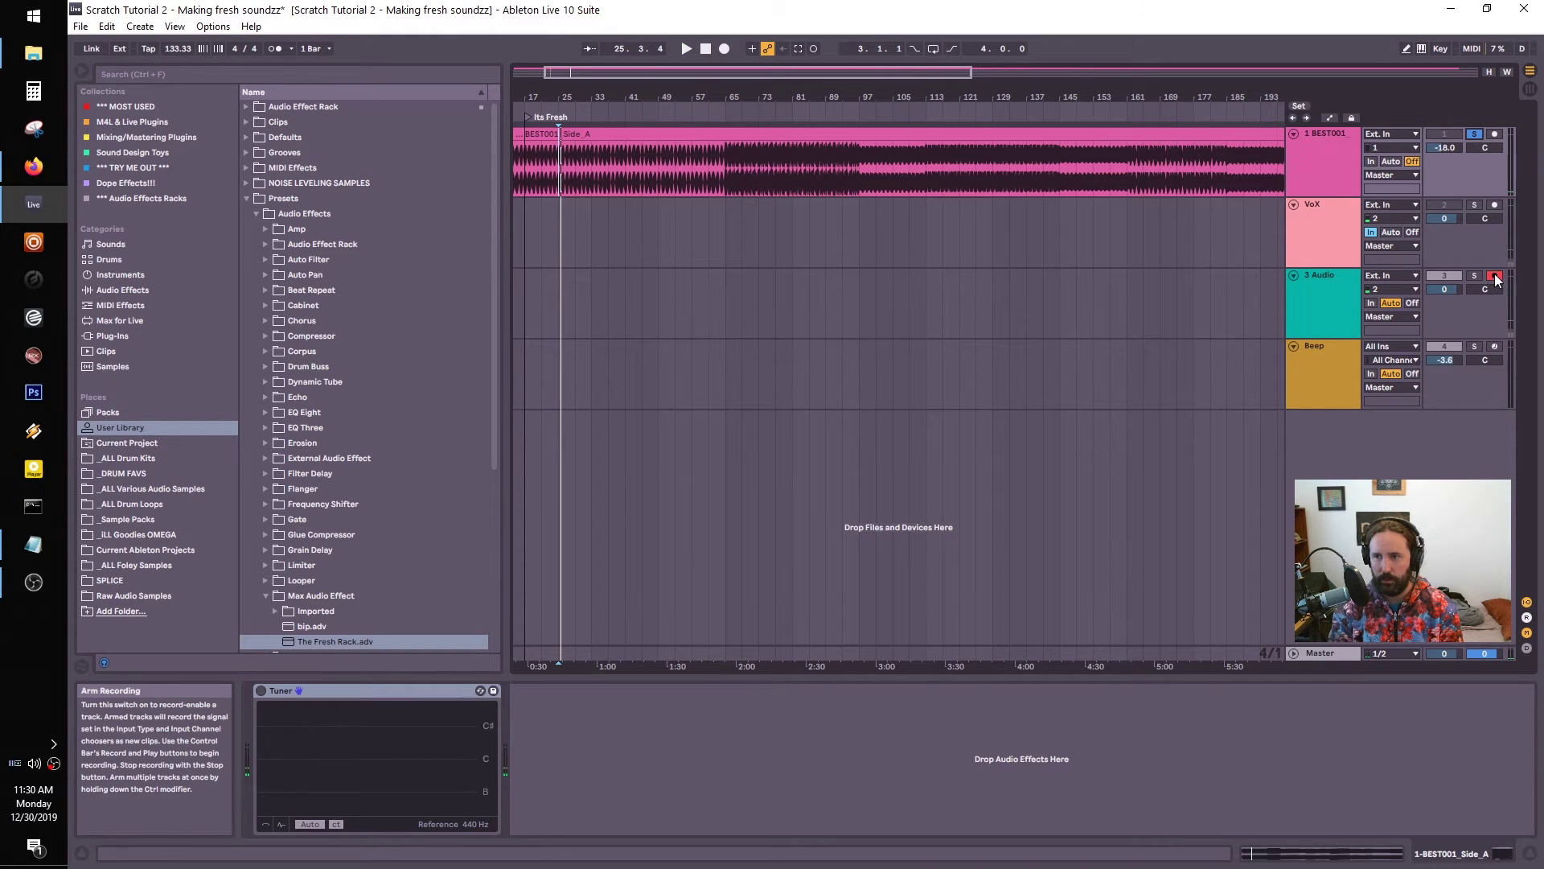
{"action": "left_click", "coordinate": [1476, 135]}
{"action": "key", "text": "space"}
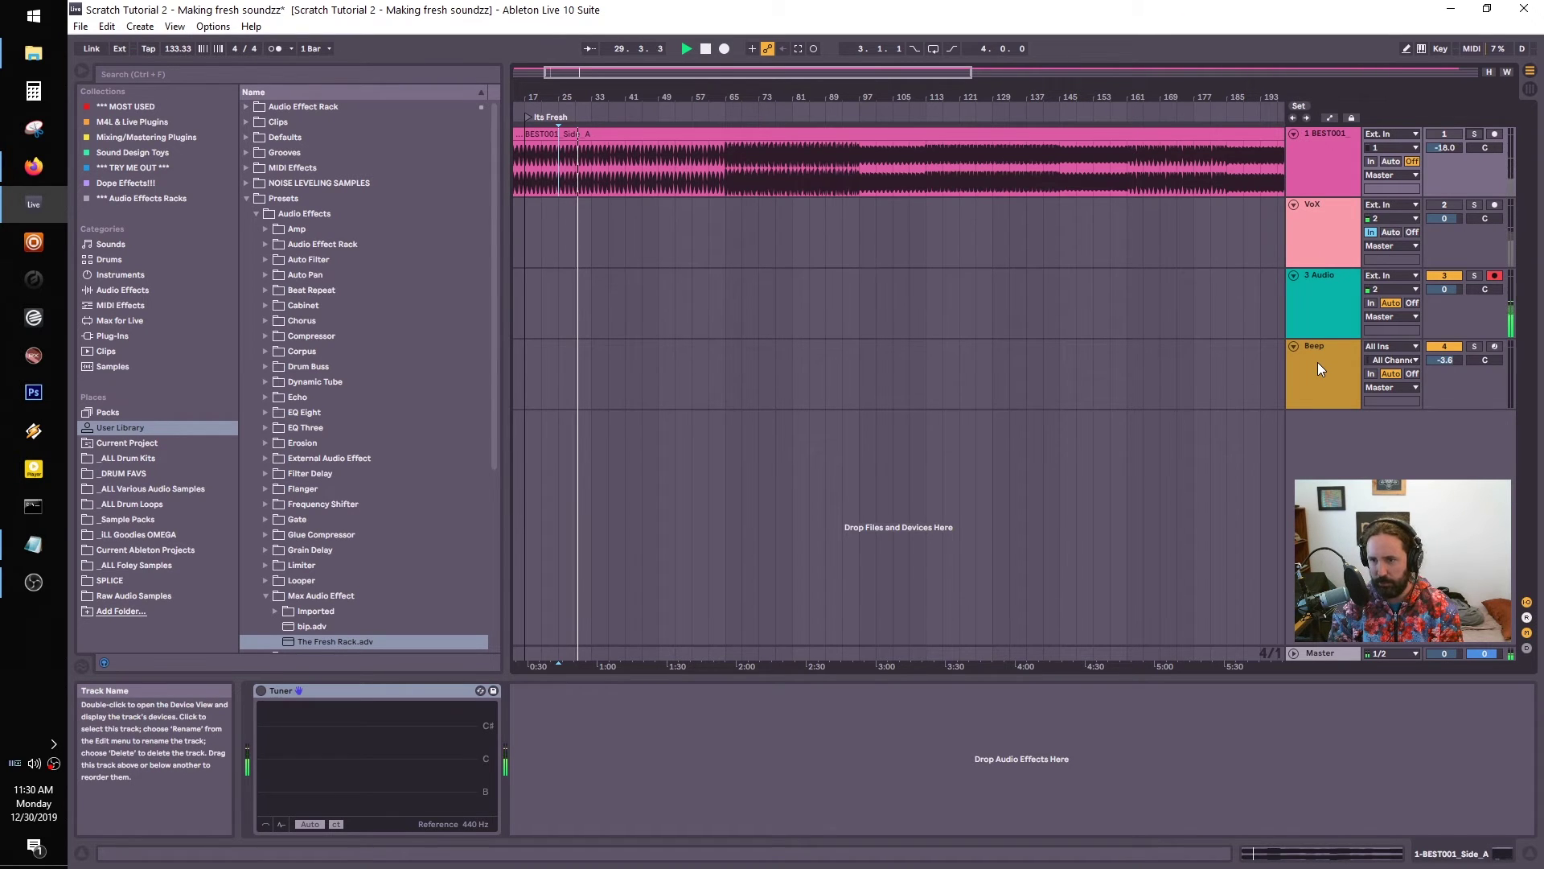
Arm the Beep track for recording and set Operator's Osc A coarse frequency to 6
{"action": "left_click", "coordinate": [1494, 347]}
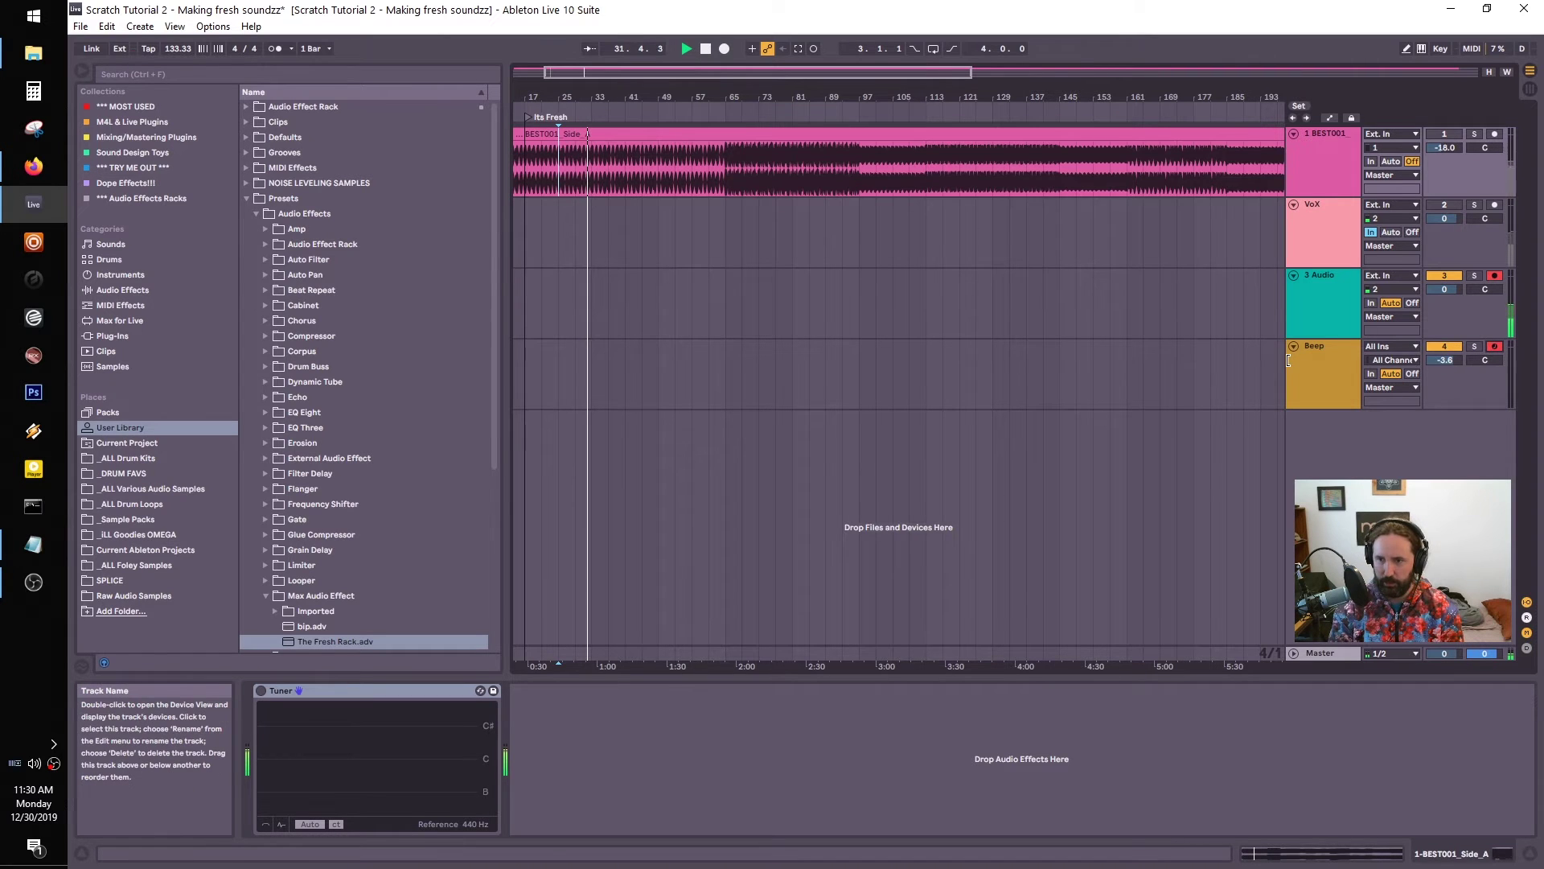
{"action": "left_click", "coordinate": [1335, 359]}
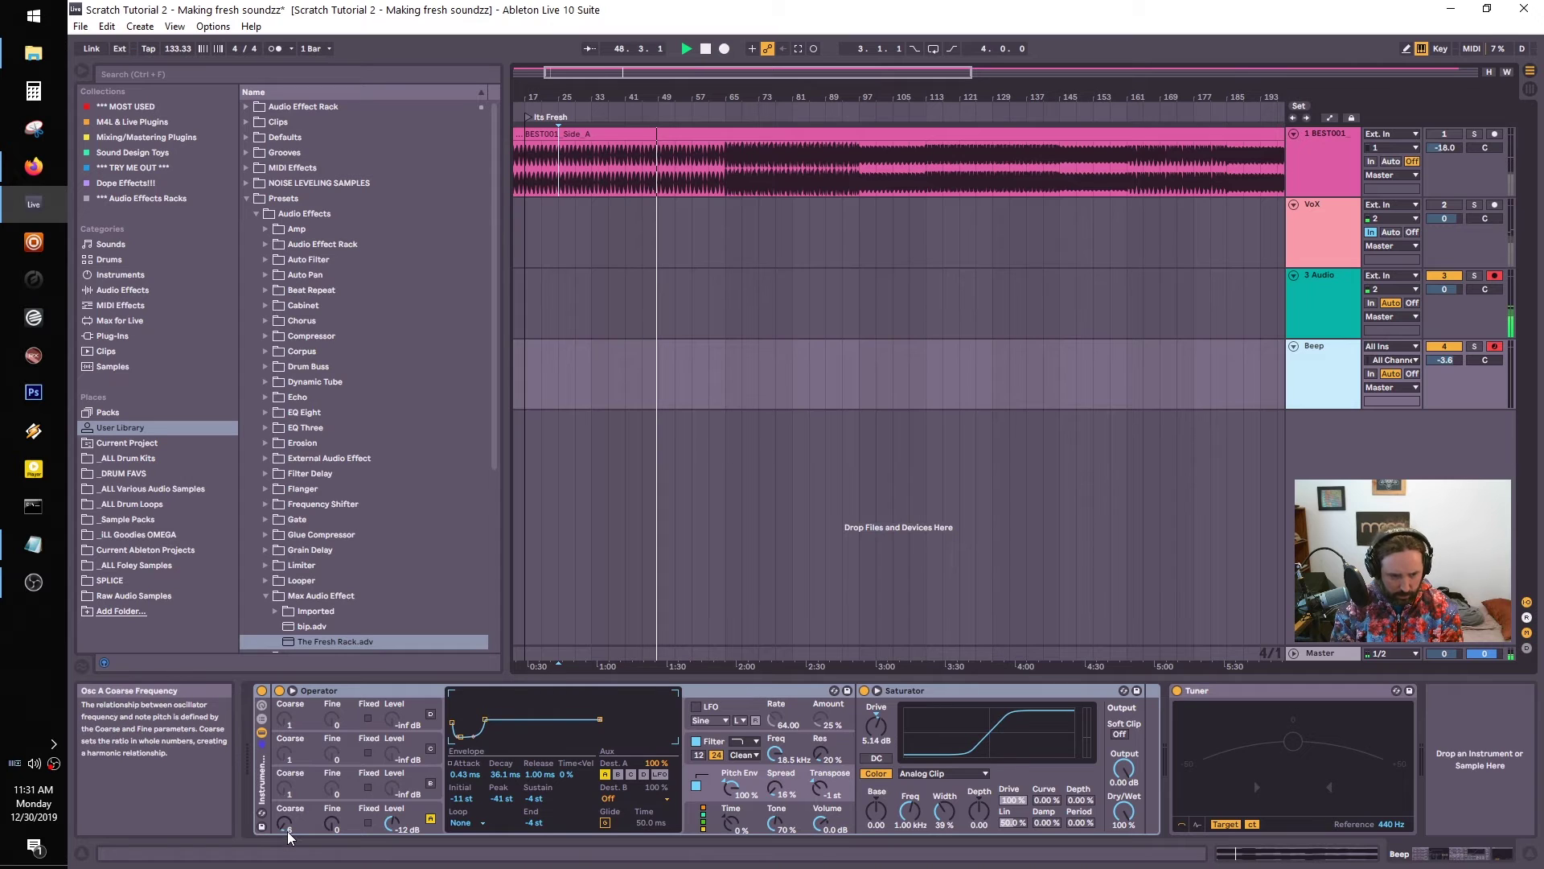
{"action": "left_click_drag", "start_coordinate": [290, 831], "coordinate": [289, 813]}
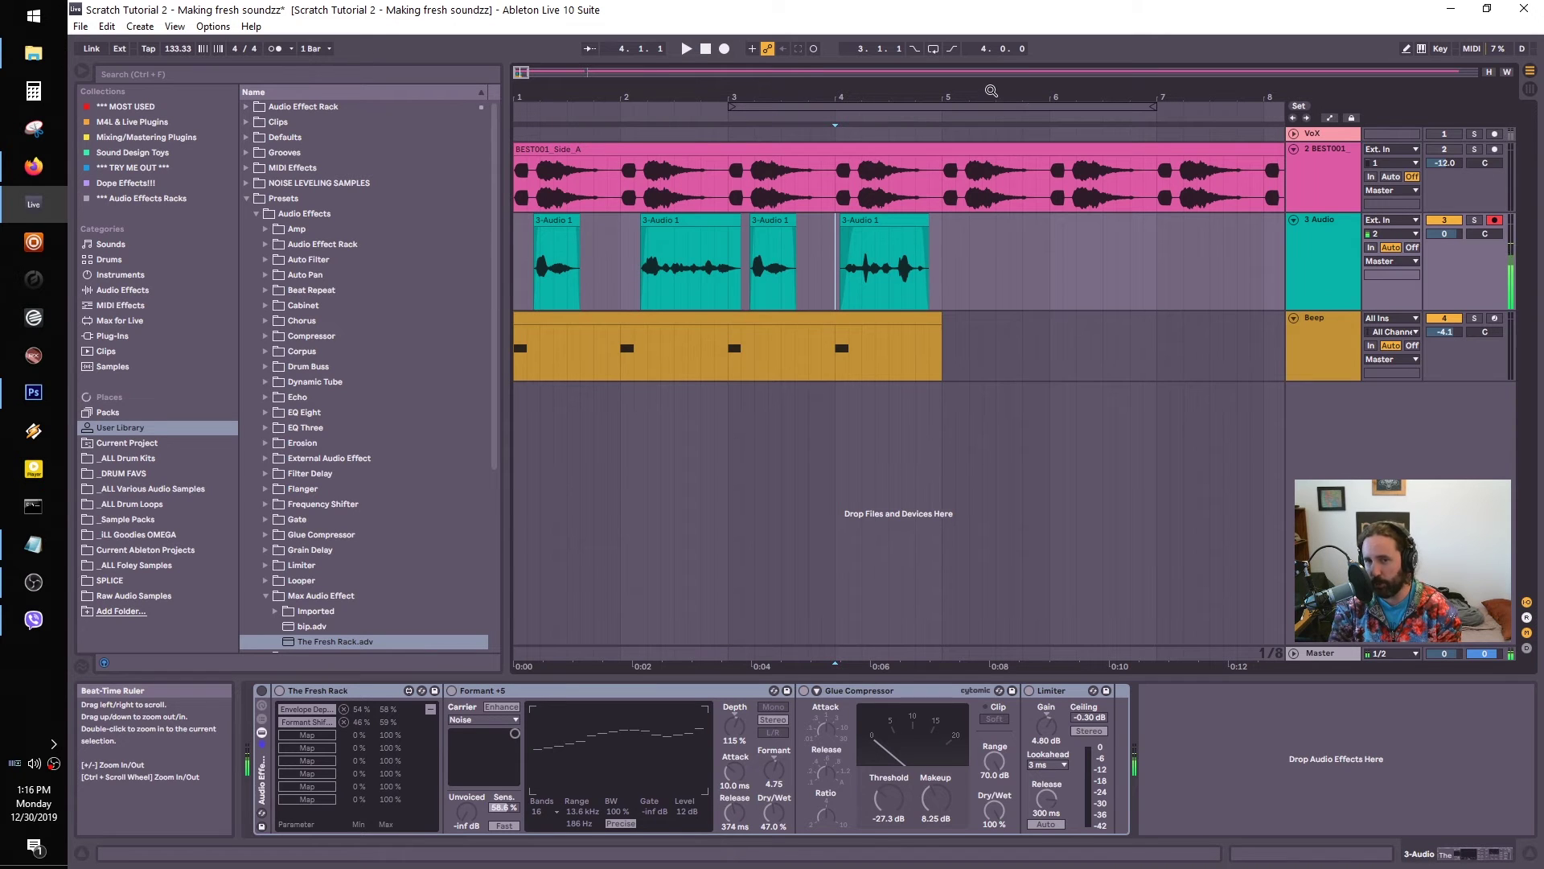
Play the soloed BEST001_Side_A track from bar 4, stop playback and remove the solo
{"action": "scroll", "coordinate": [860, 233], "scroll_direction": "up", "scroll_amount": 5}
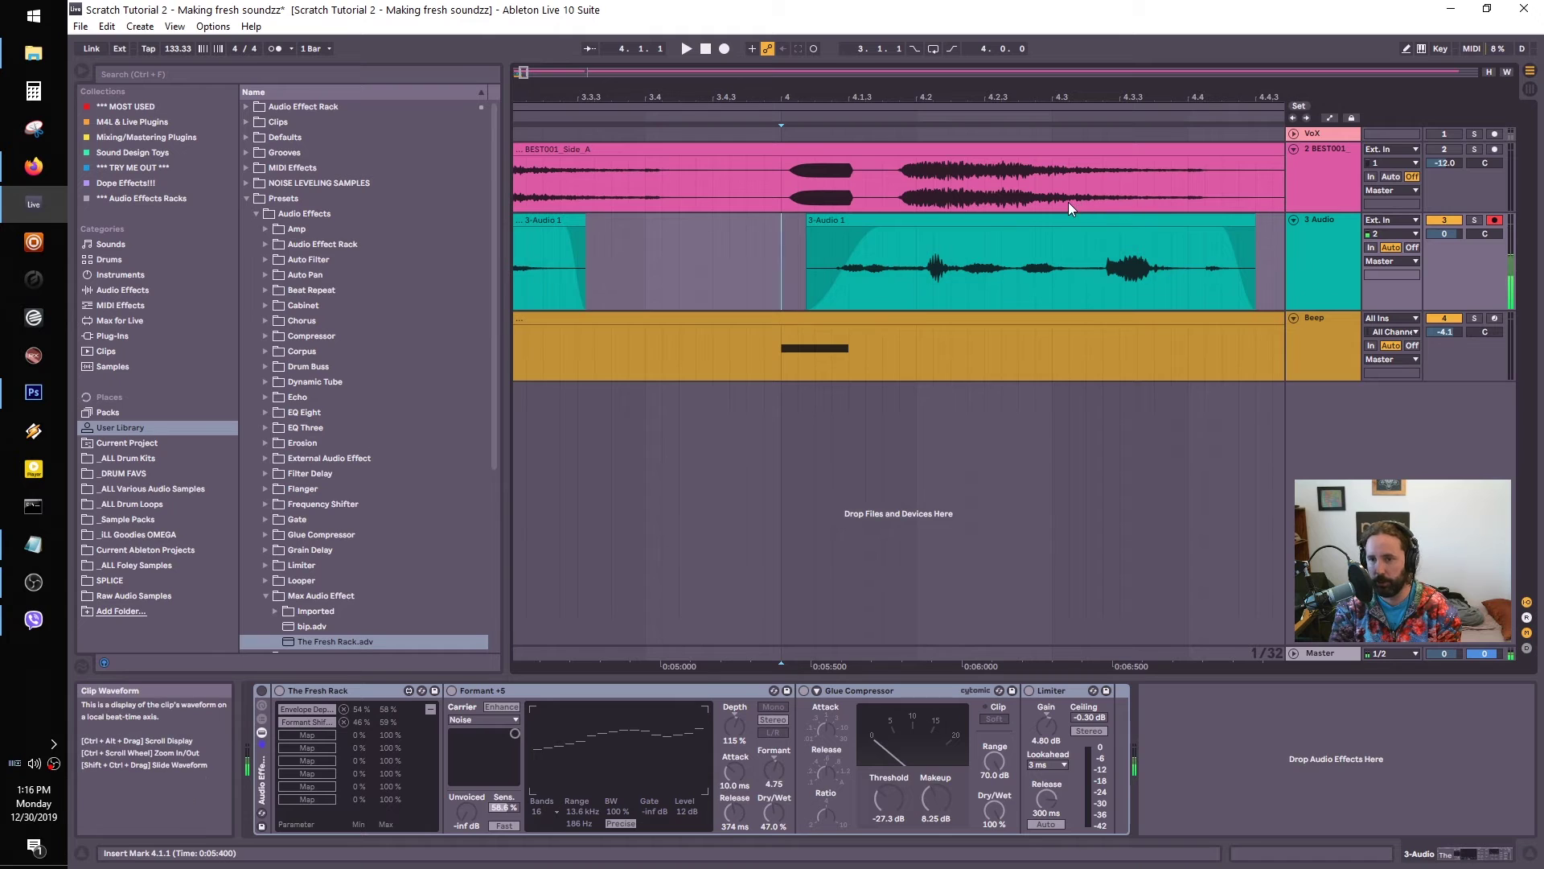
{"action": "scroll", "coordinate": [1070, 202], "scroll_direction": "down", "scroll_amount": 2}
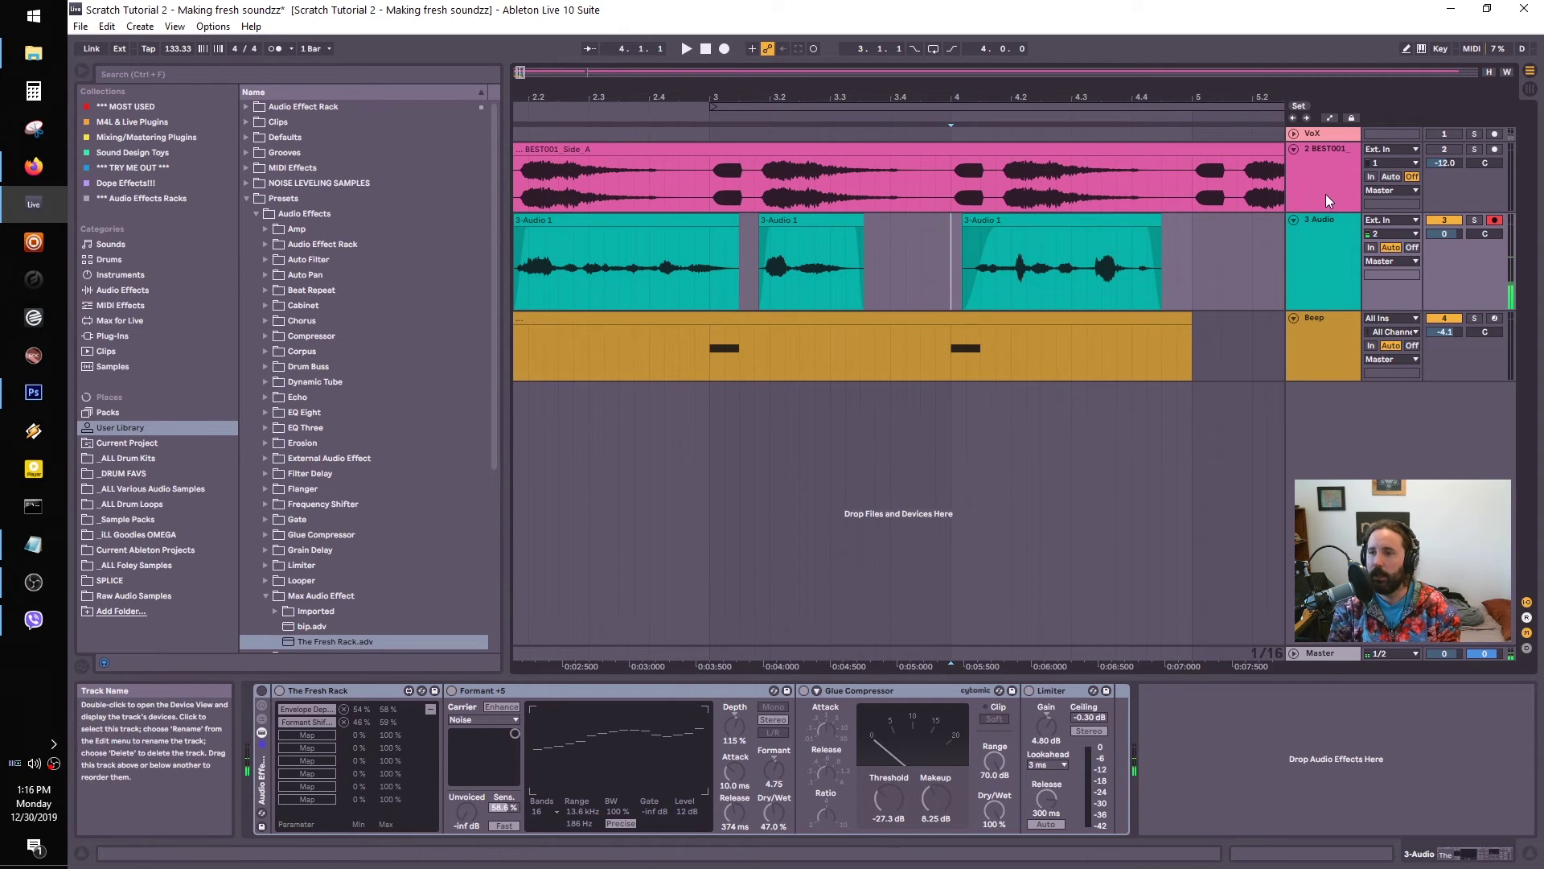
{"action": "left_click", "coordinate": [1474, 150]}
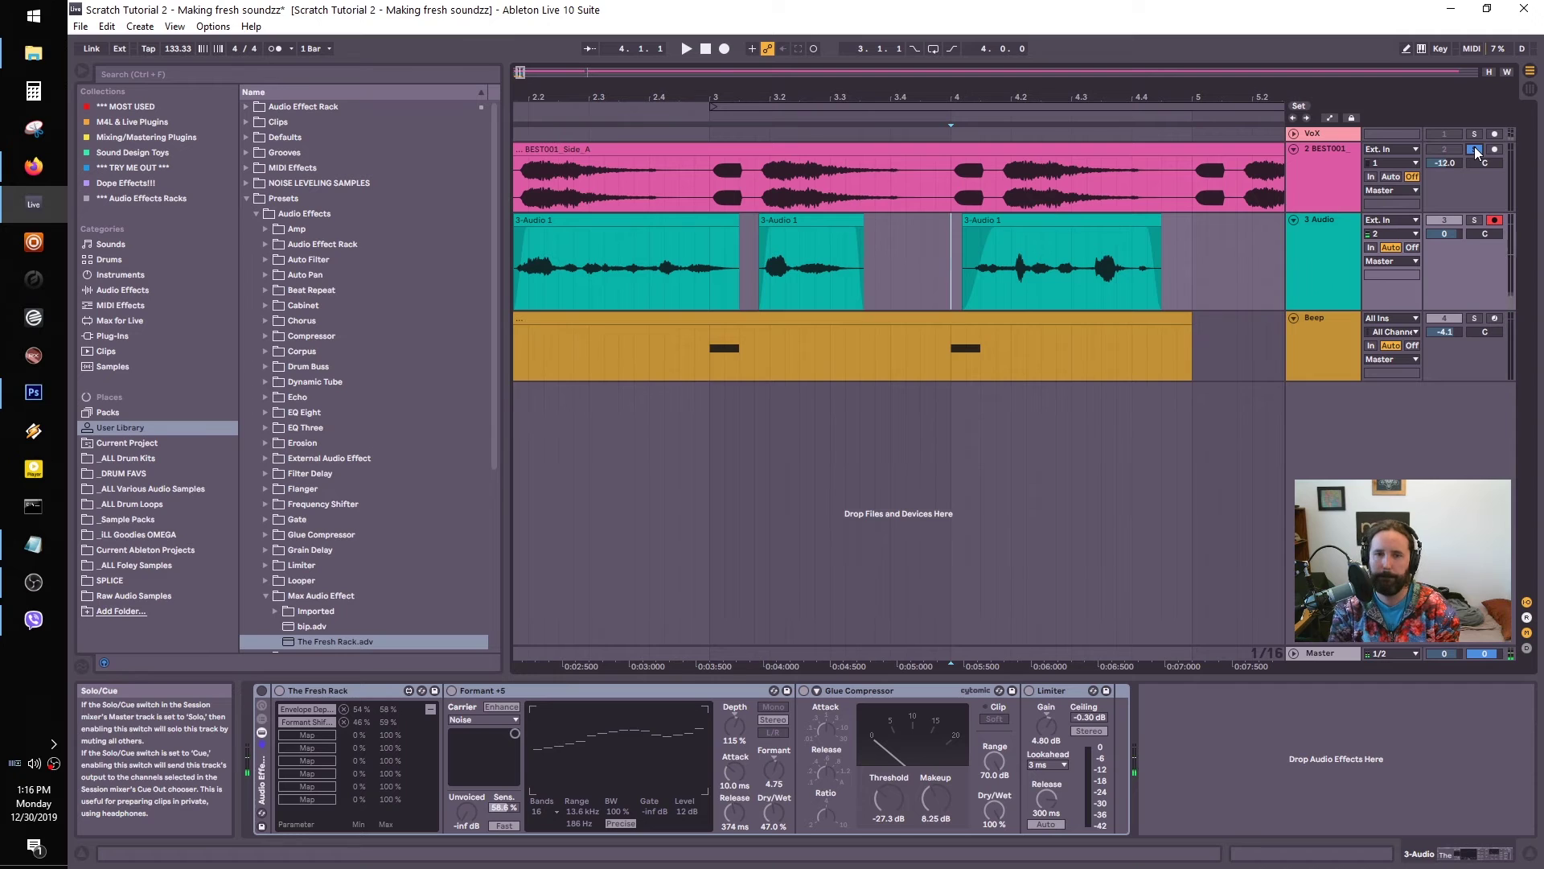
{"action": "key", "text": "space"}
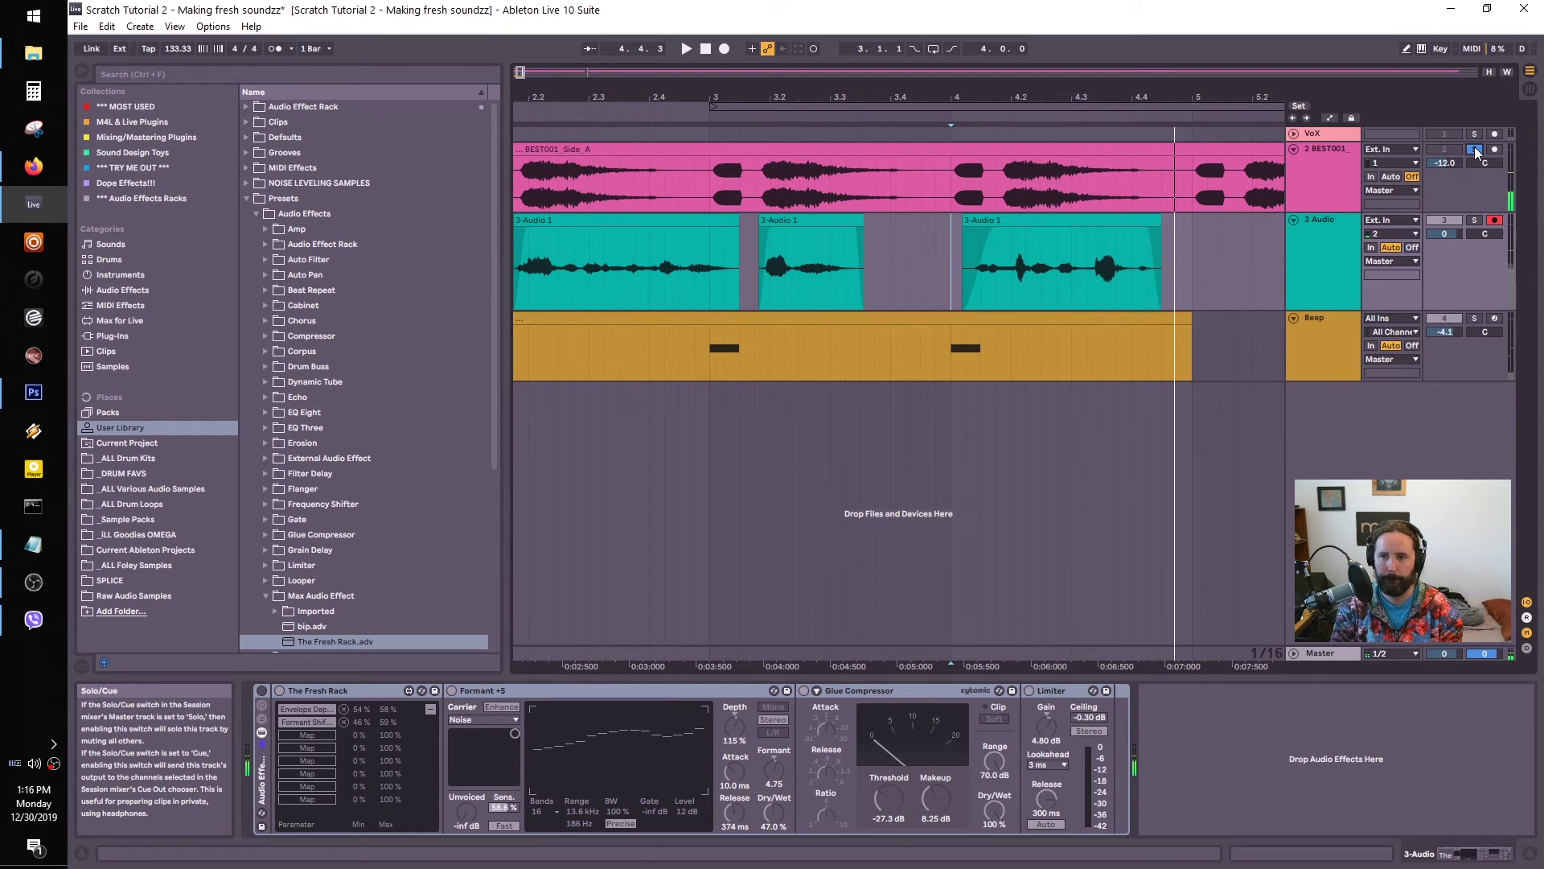
{"action": "left_click", "coordinate": [1476, 150]}
Play the arrangement with The Fresh Rack switched on for the 3 Audio track, then bypass the rack
{"action": "left_click", "coordinate": [1315, 246]}
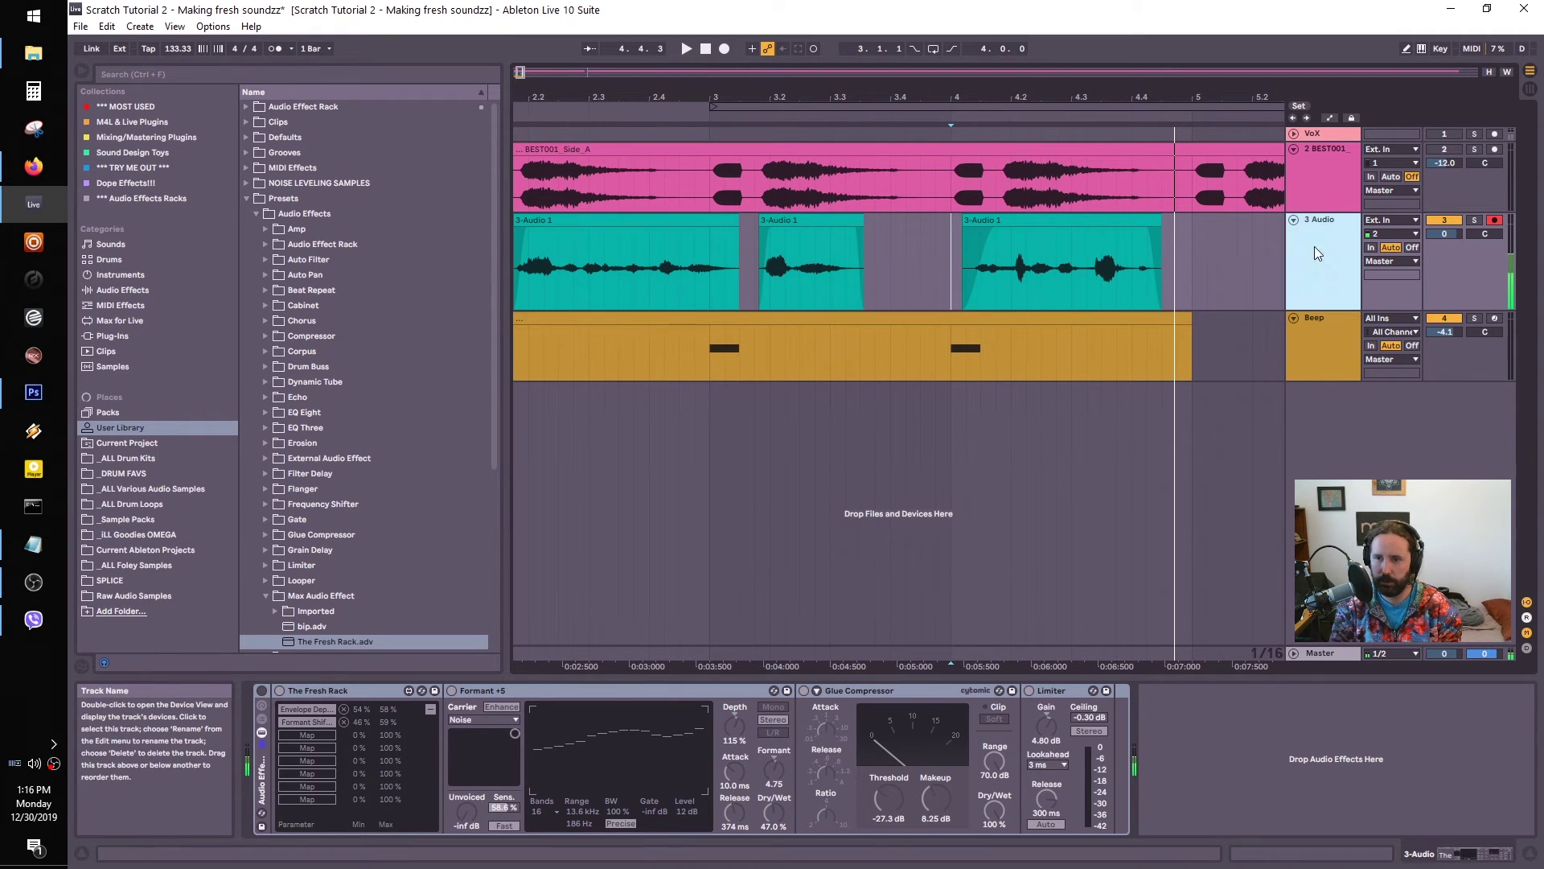
{"action": "left_click", "coordinate": [261, 690]}
{"action": "key", "text": "space"}
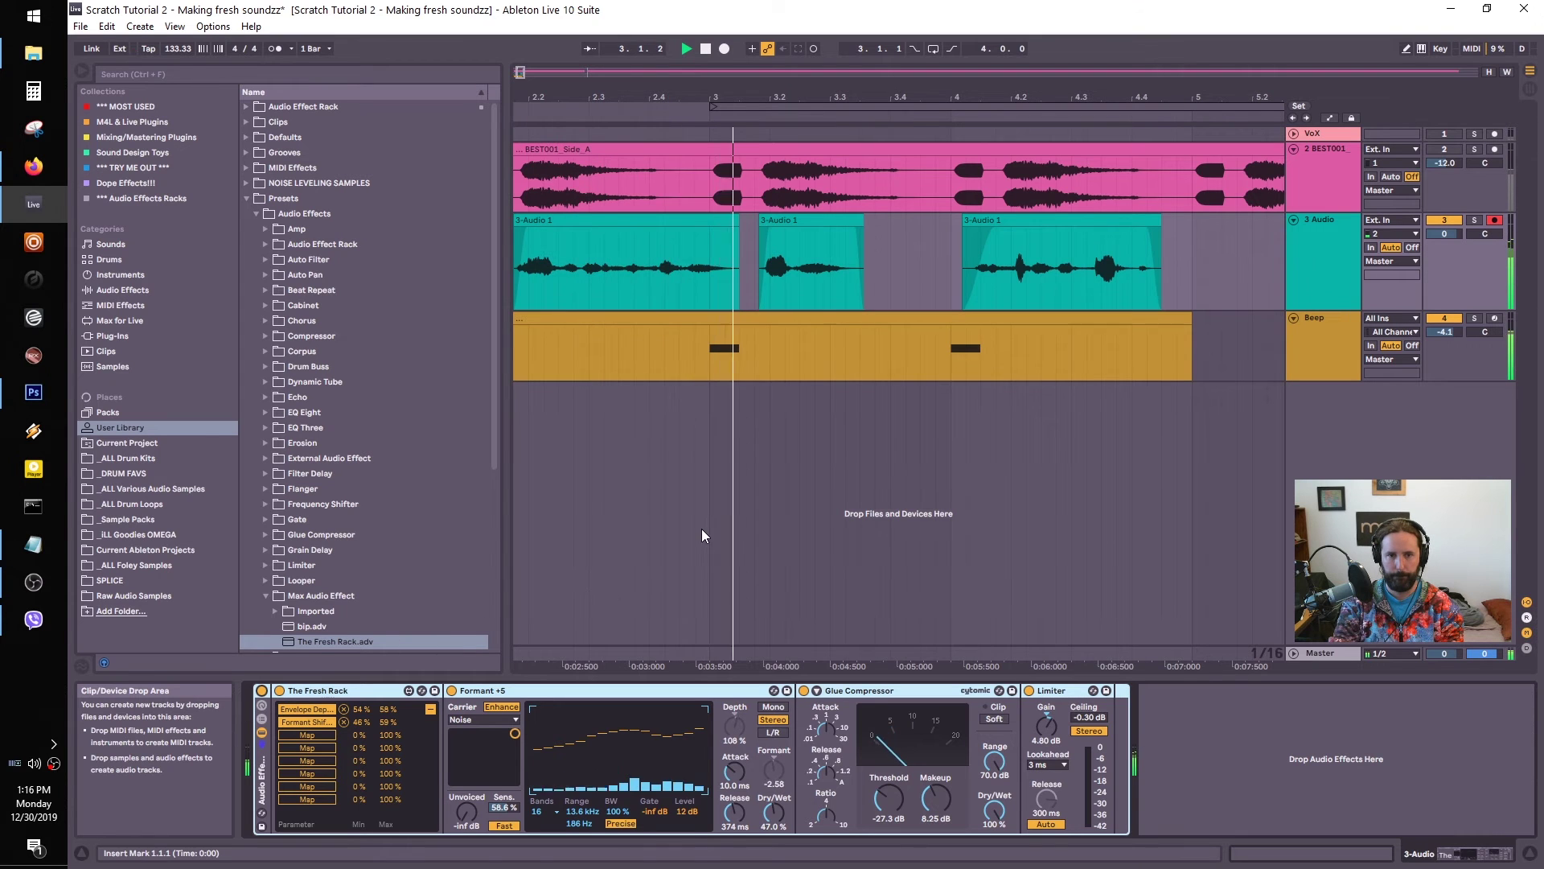
{"action": "scroll", "coordinate": [701, 534], "scroll_direction": "down", "scroll_amount": 3, "text": "ctrl"}
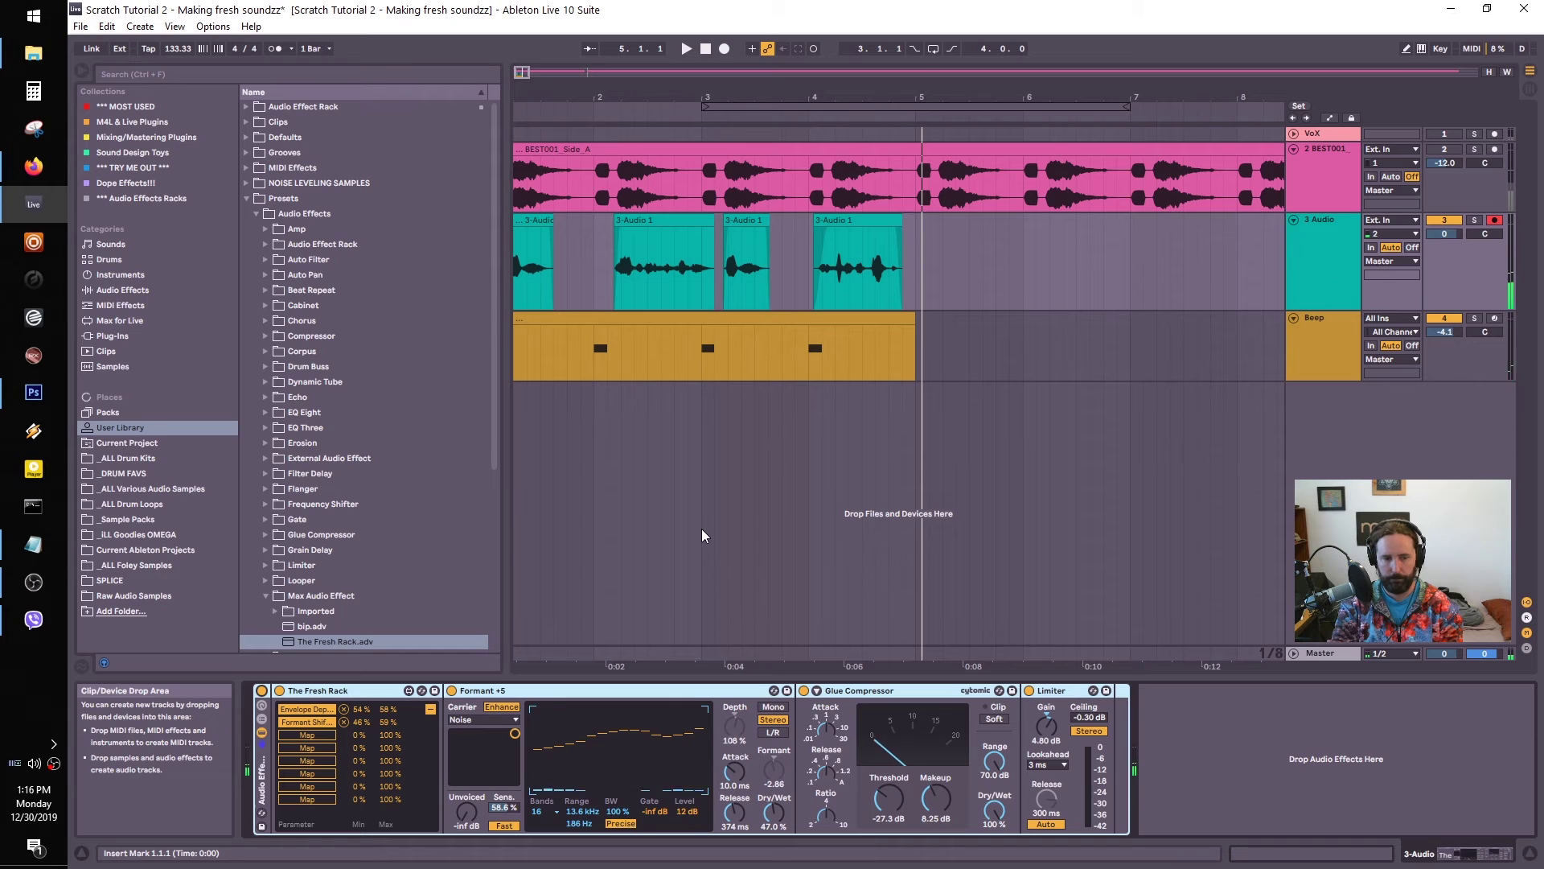
{"action": "left_click", "coordinate": [261, 691]}
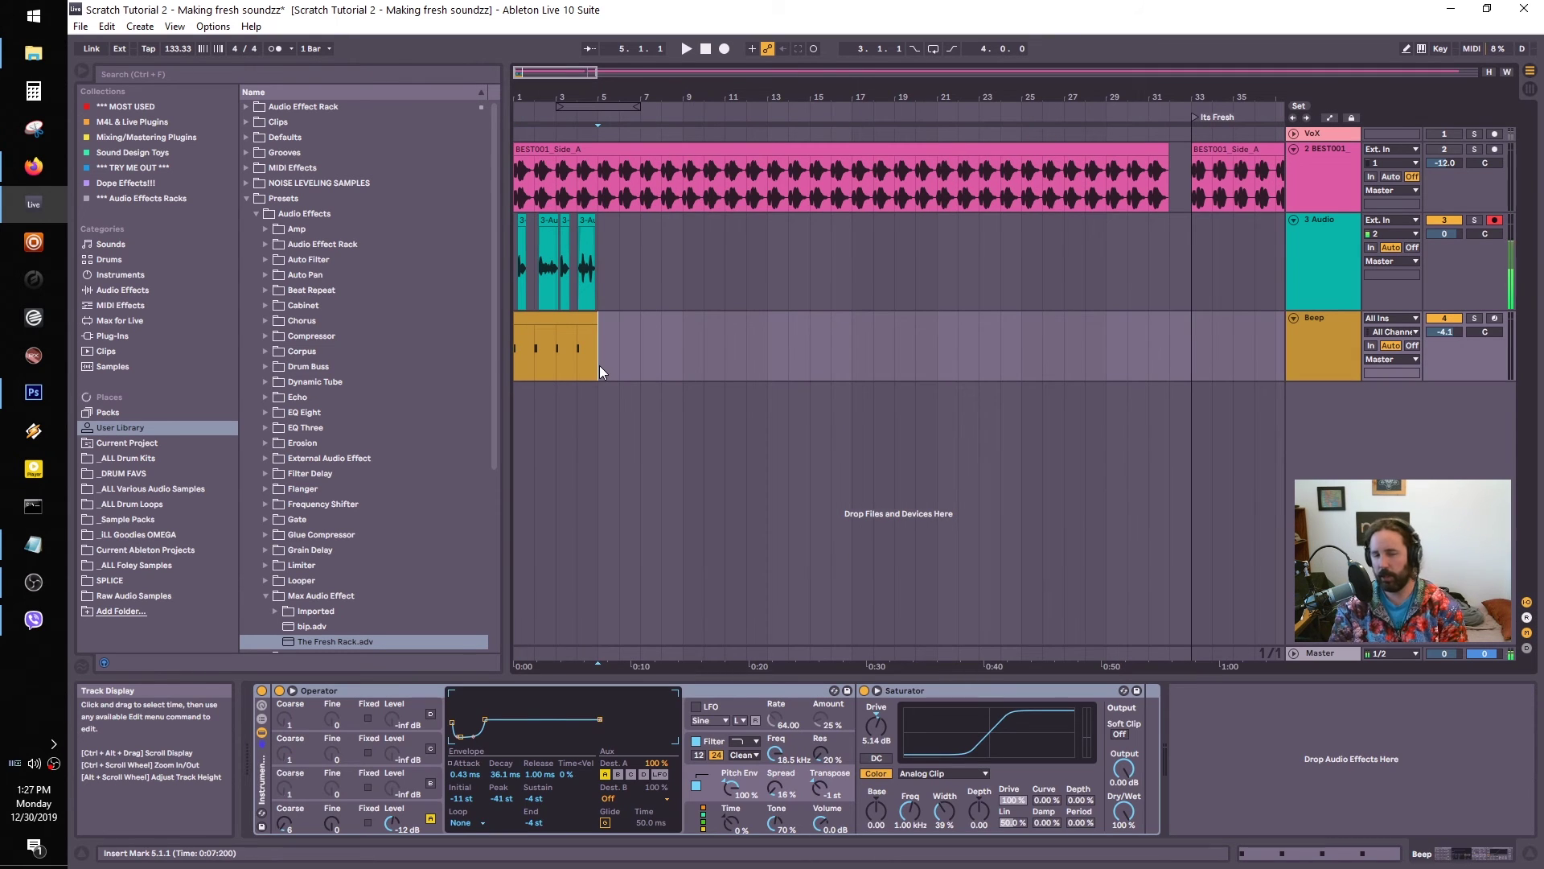
Select the 3 Audio and Beep clips in bars 1 to 5 and duplicate them repeatedly up to bar 29
{"action": "left_click_drag", "start_coordinate": [600, 354], "coordinate": [476, 293]}
{"action": "key", "text": "ctrl+d"}
{"action": "key", "text": "ctrl+d"}
{"action": "key", "text": "ctrl+d"}
{"action": "key", "text": "ctrl+d"}
{"action": "key", "text": "ctrl+d"}
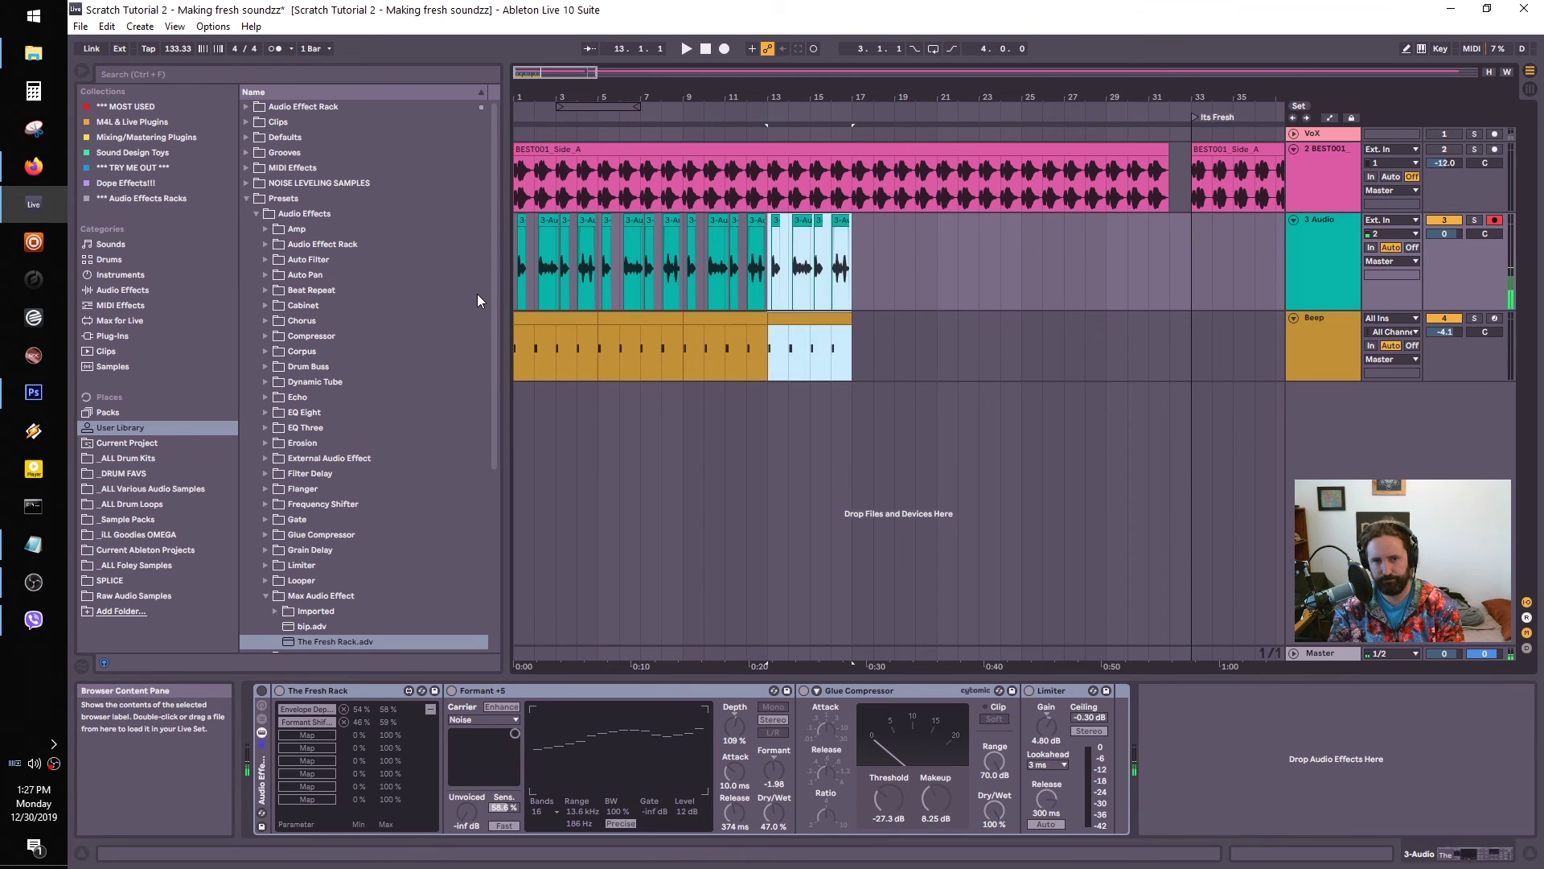
{"action": "key", "text": "ctrl+d"}
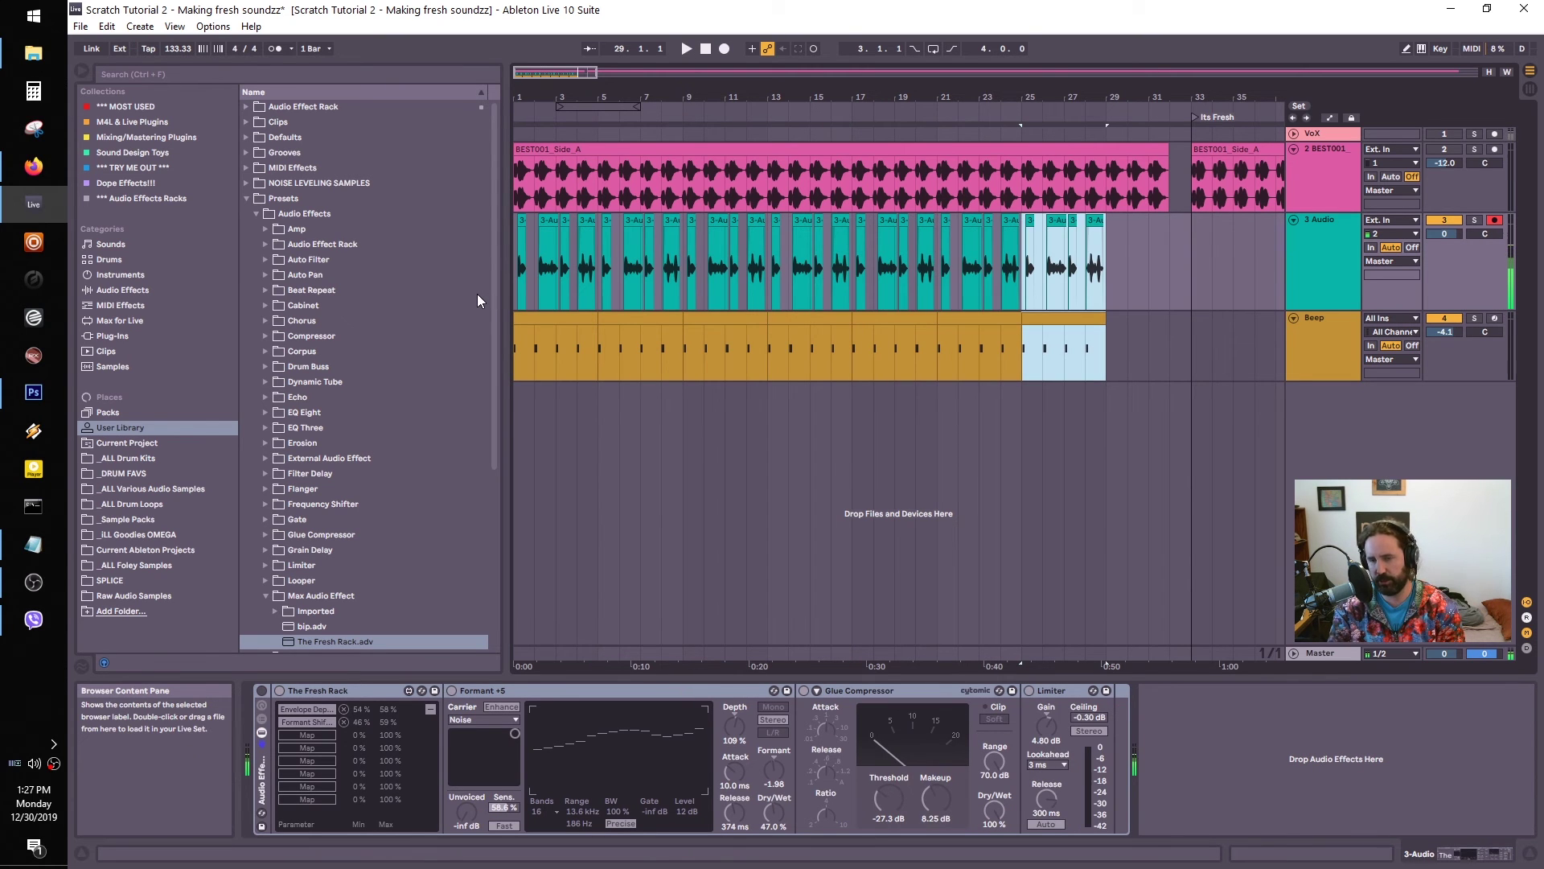